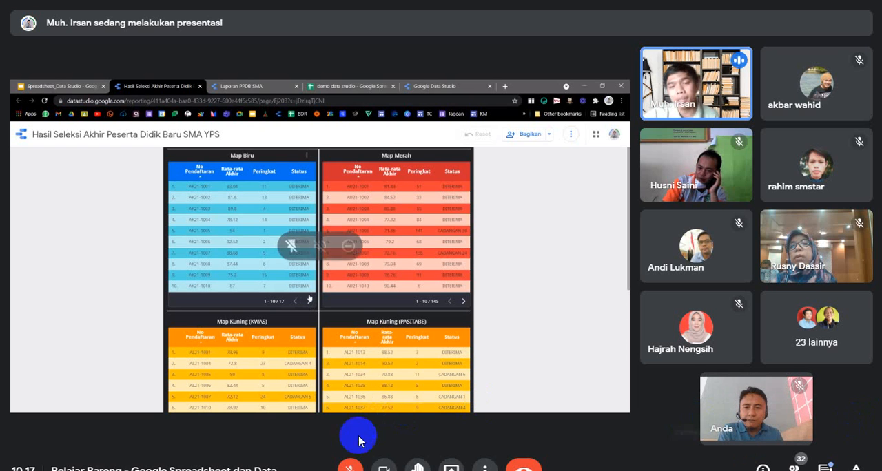
Unmute the microphone and check the in-call messages from the participants.
left_click(356, 465)
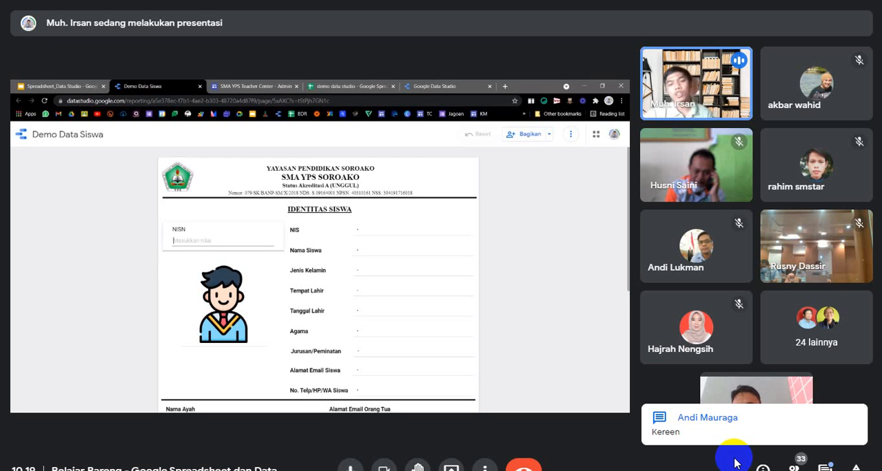
mouse_move(768, 427)
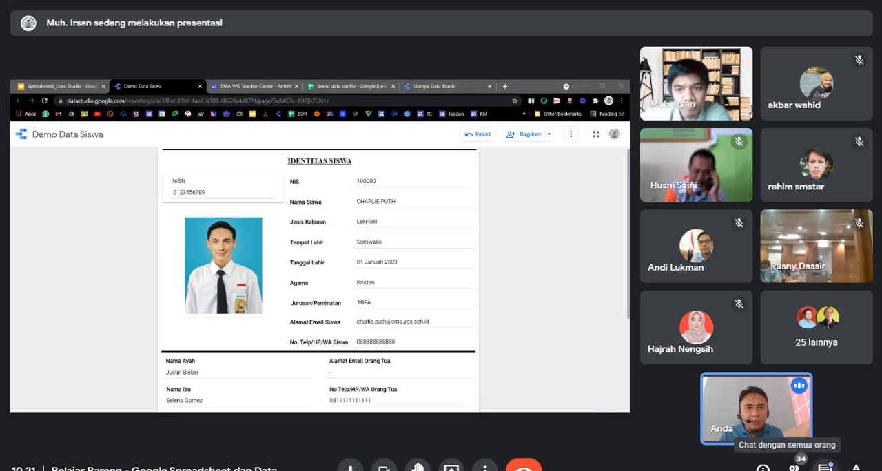
left_click(825, 467)
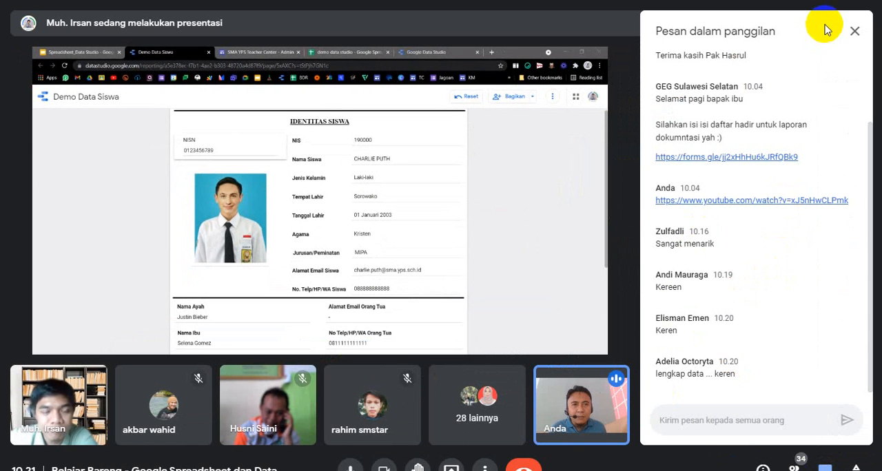
left_click(853, 31)
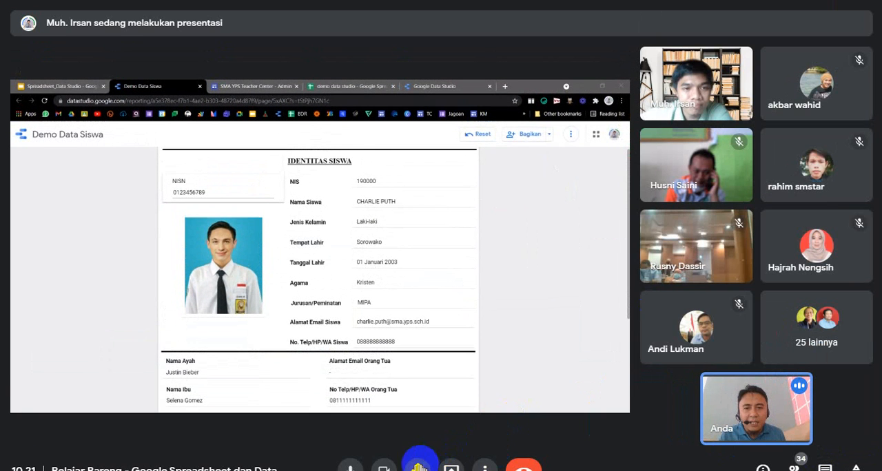
Look through the list of people currently in the call.
left_click(483, 468)
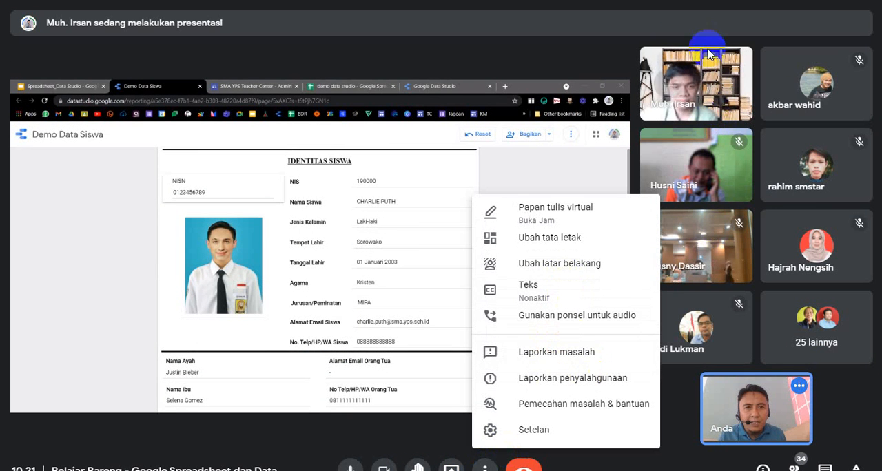
left_click(824, 467)
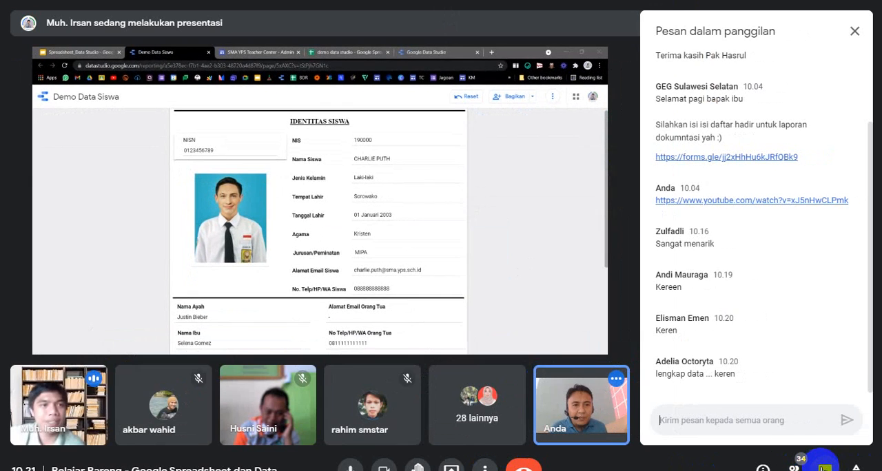
left_click(824, 468)
left_click(794, 469)
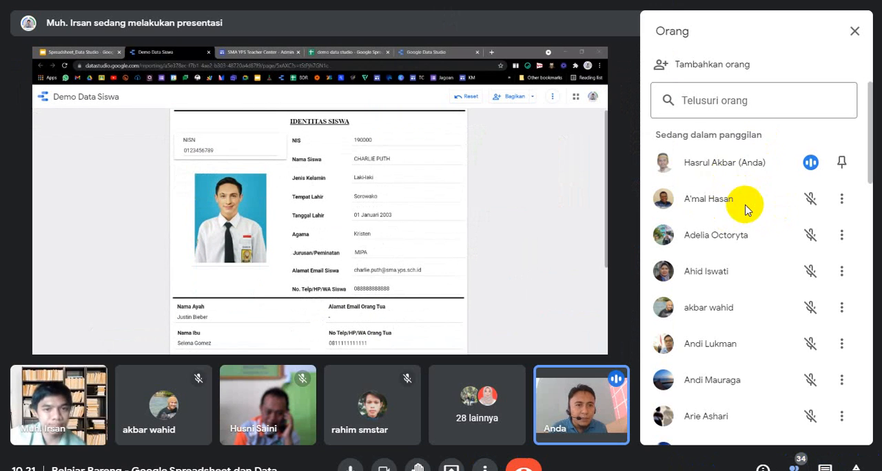
scroll(752, 203, "down", 5)
scroll(748, 232, "up", 5)
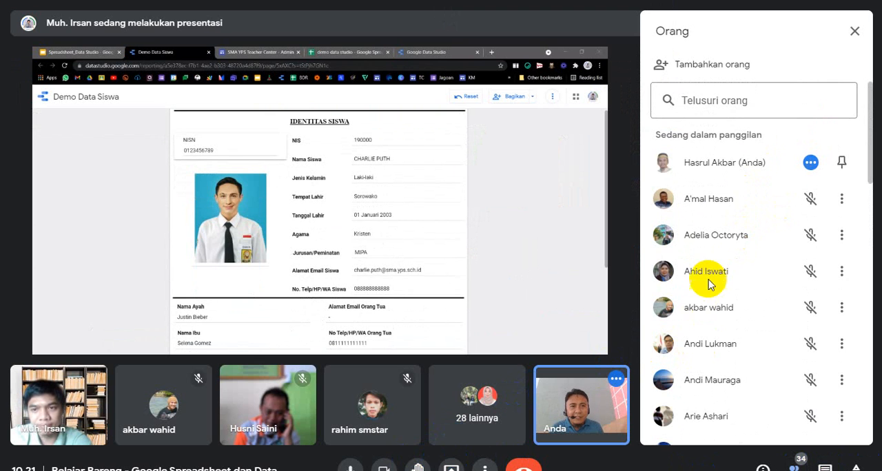
scroll(709, 260, "down", 4)
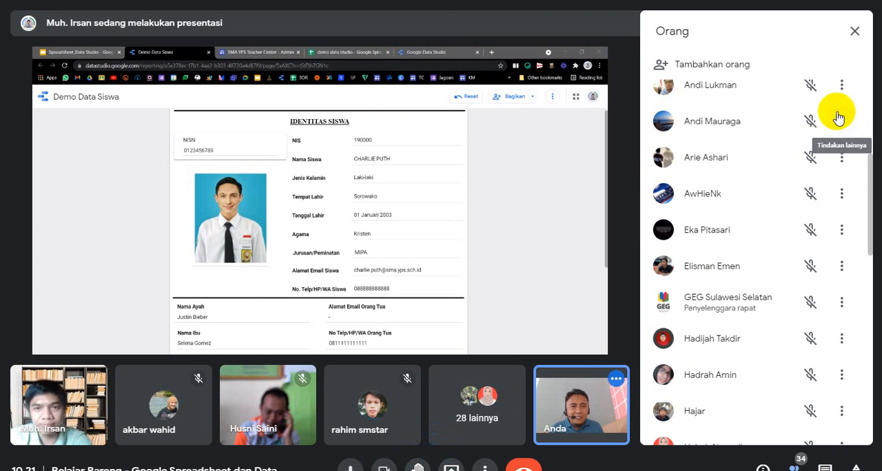
left_click(854, 31)
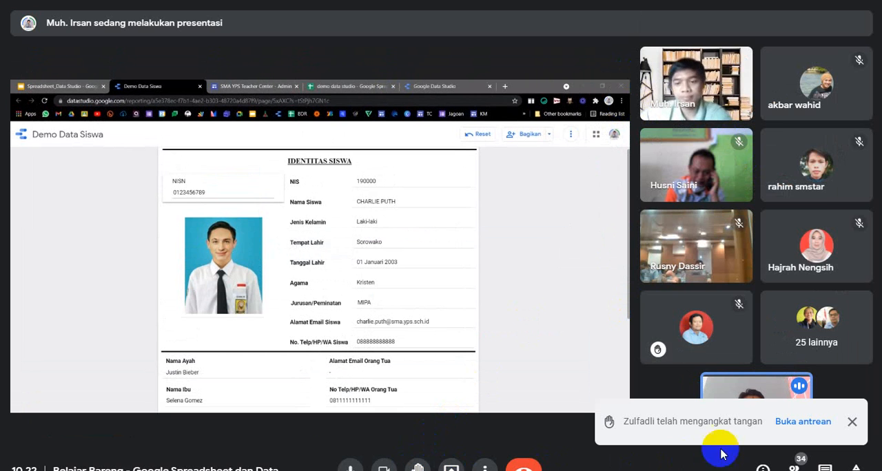
Open the raised-hand queue and look through the participant list down to its end.
left_click(799, 421)
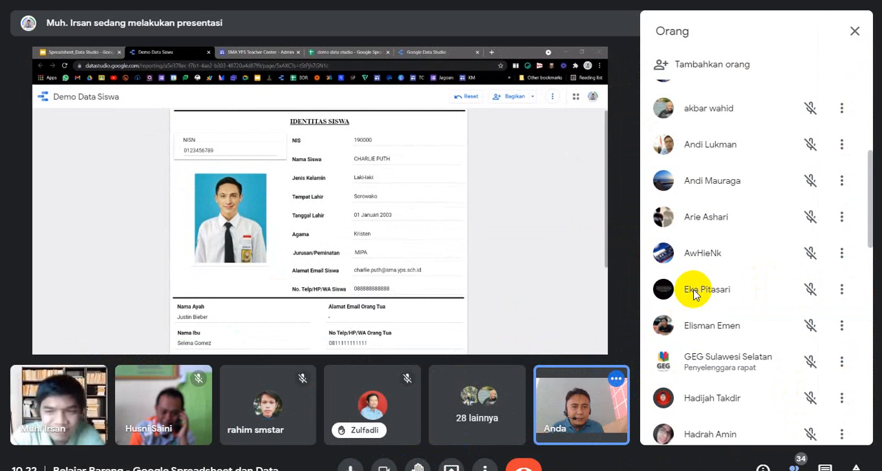
scroll(686, 308, "down", 8)
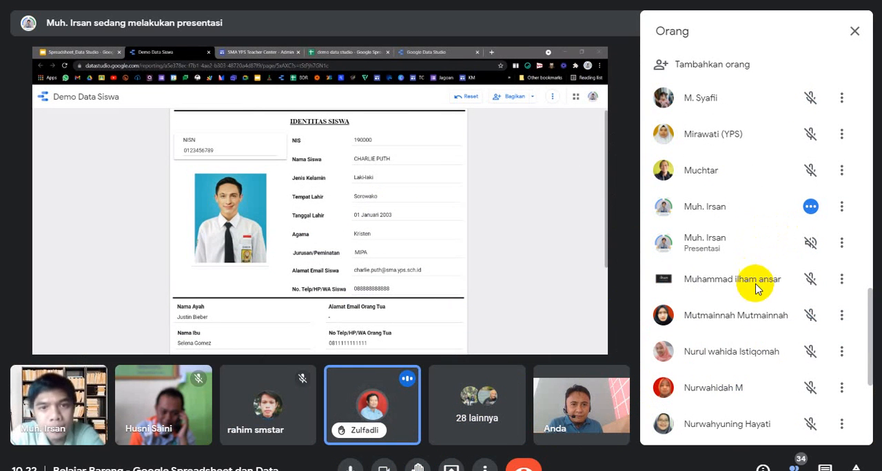
scroll(735, 333, "down", 3)
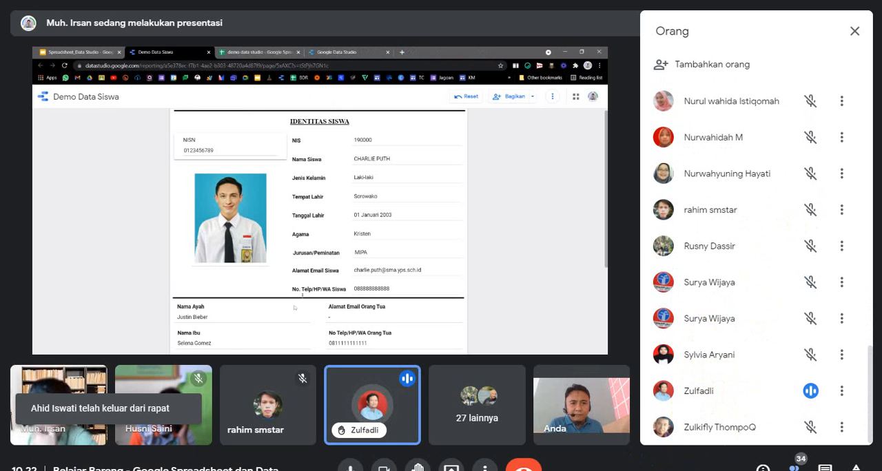
left_click(857, 467)
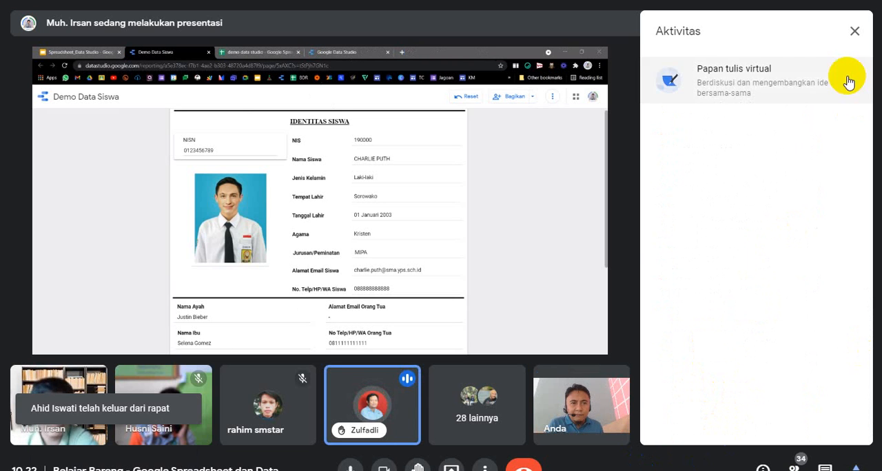
left_click(853, 31)
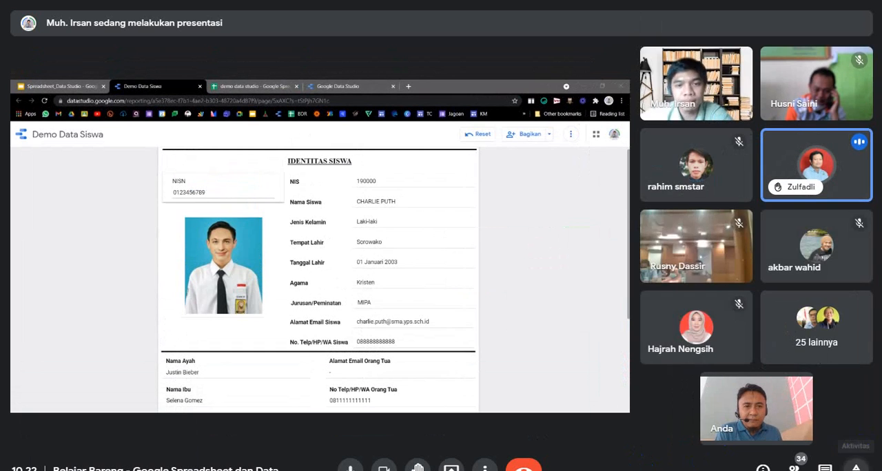
left_click(856, 467)
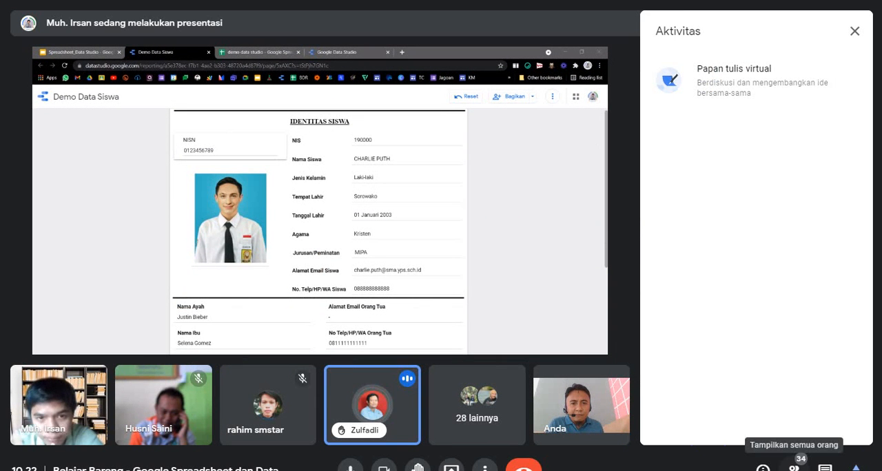
left_click(794, 467)
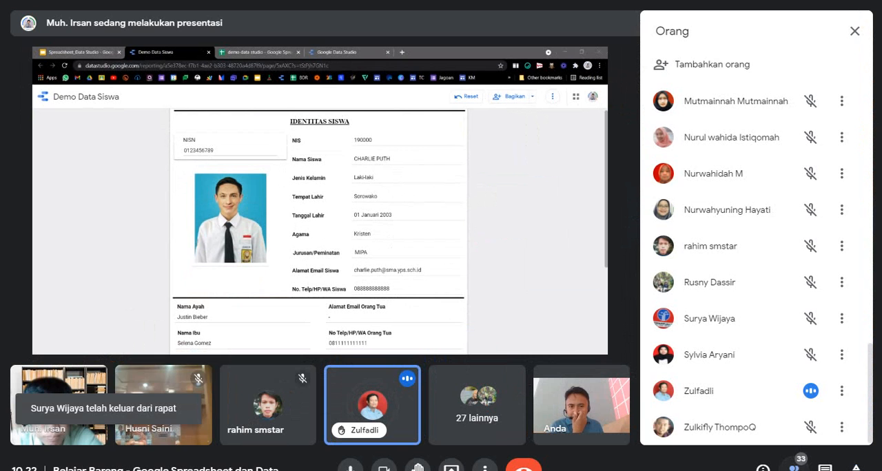
left_click(856, 468)
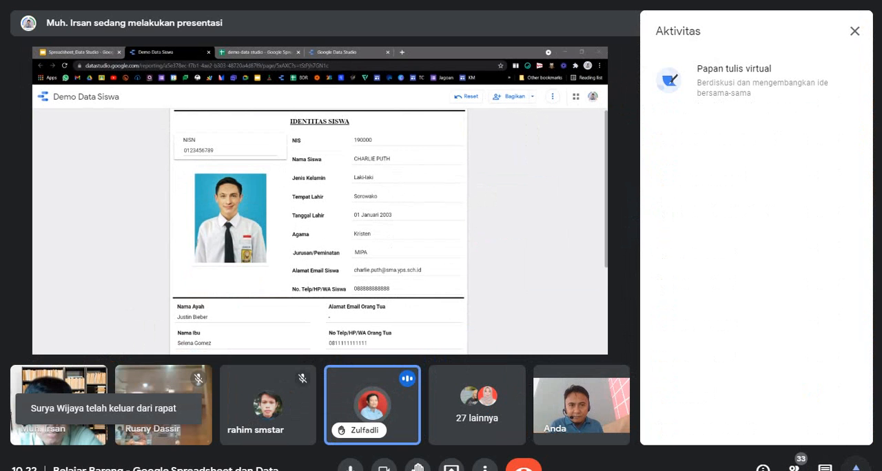
left_click(856, 468)
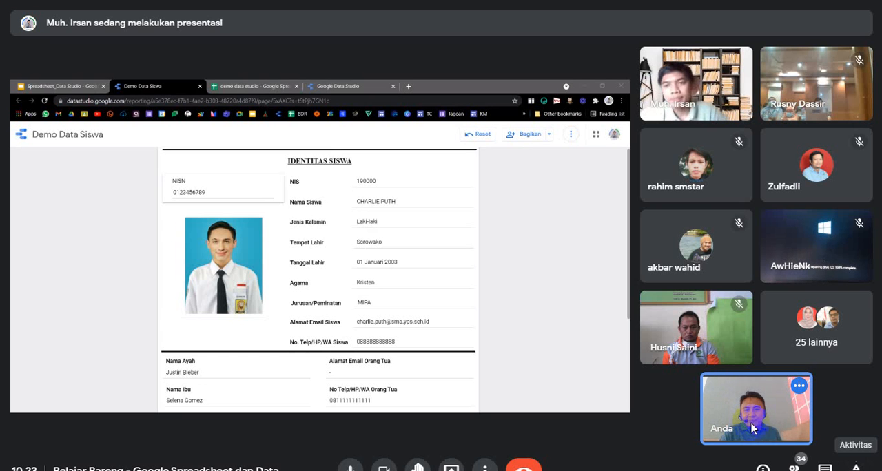
Mute the microphone, unmute it briefly for a reply, and leave it muted.
left_click(348, 467)
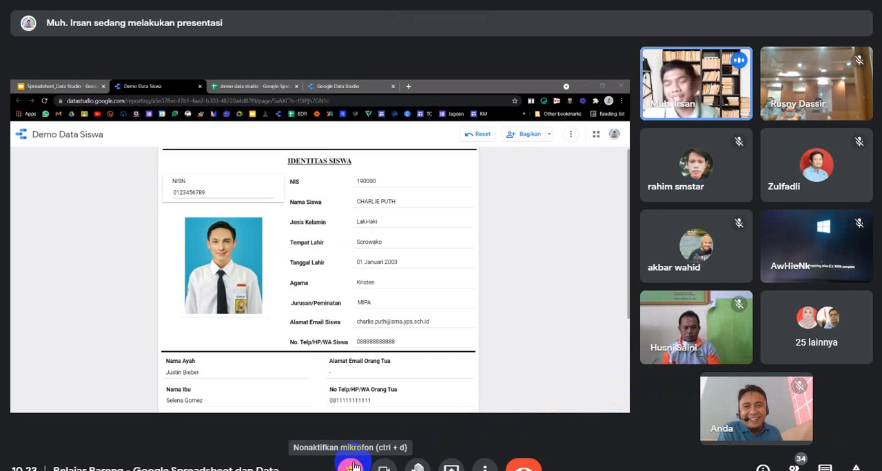
left_click(353, 466)
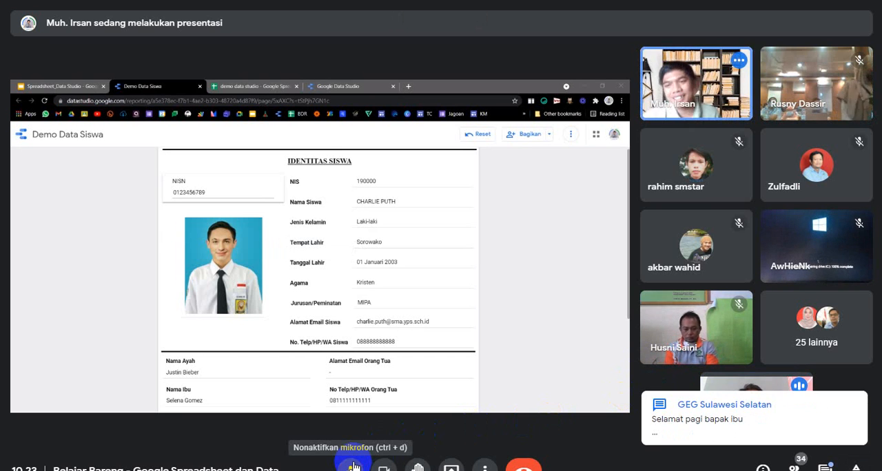
left_click(353, 465)
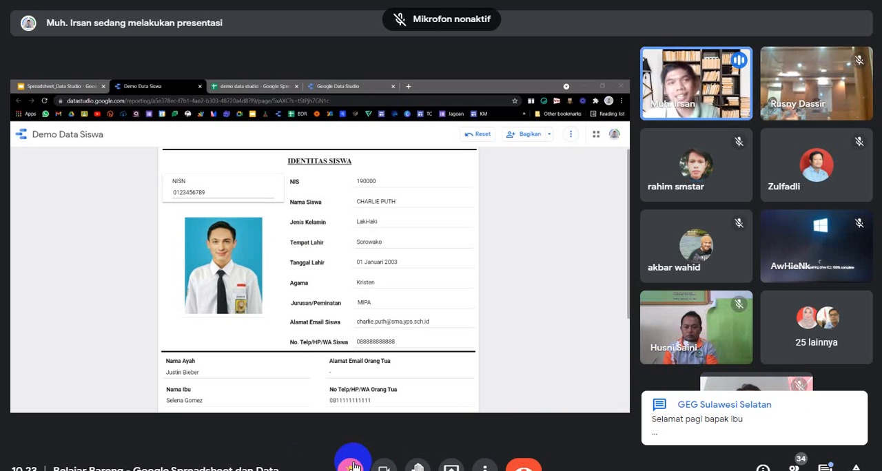
Read the newest in-call message with the attendance form link and close the messages.
left_click(842, 413)
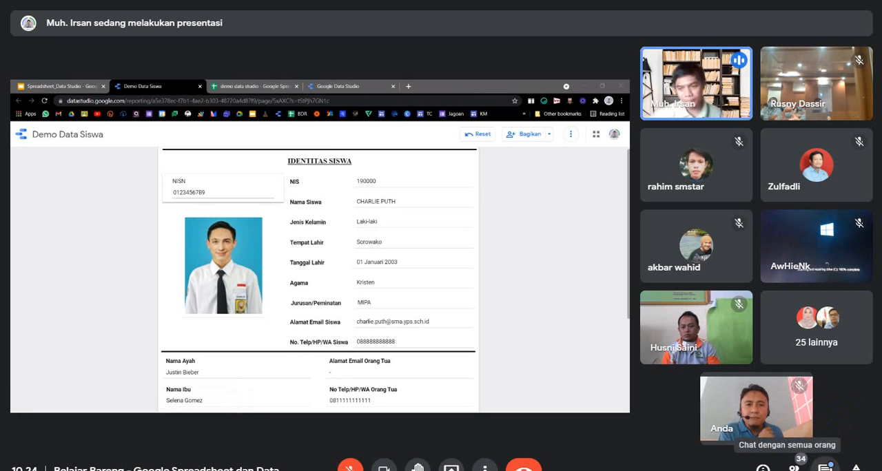
left_click(825, 468)
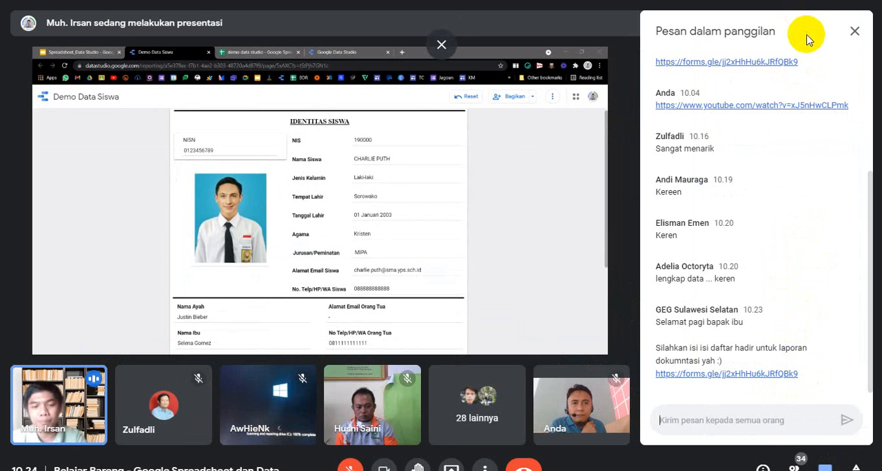
left_click(853, 31)
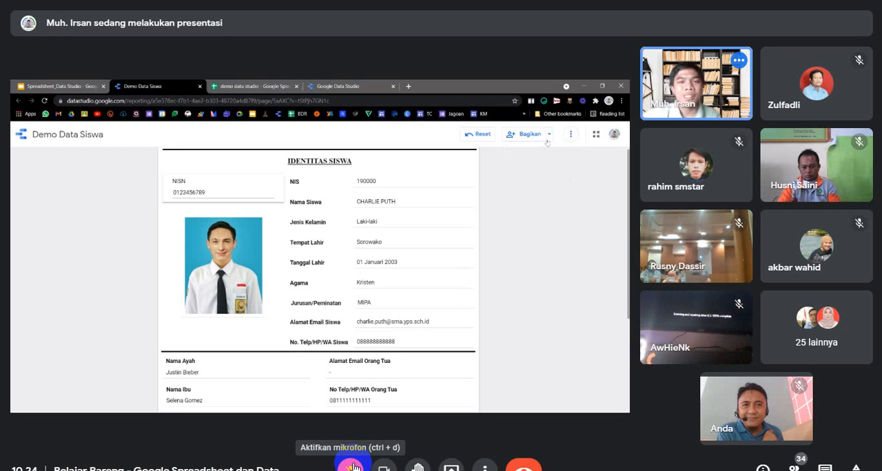
Unmute the microphone and dismiss the raised-hand notification.
left_click(352, 467)
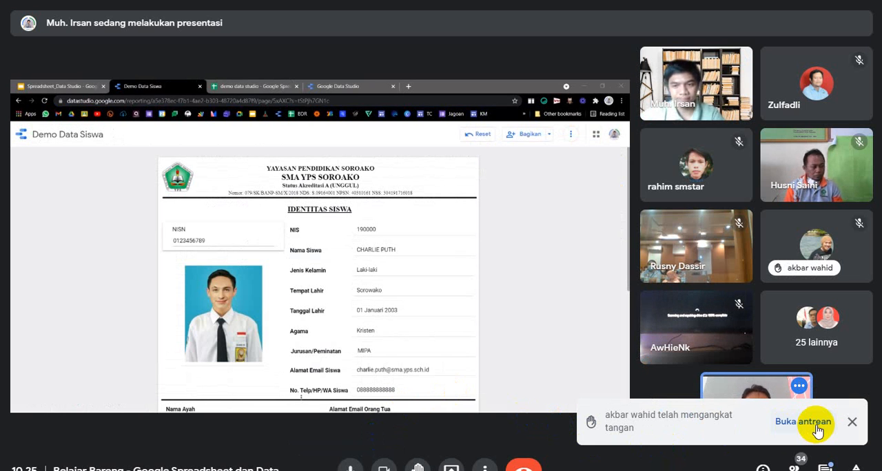
left_click(851, 423)
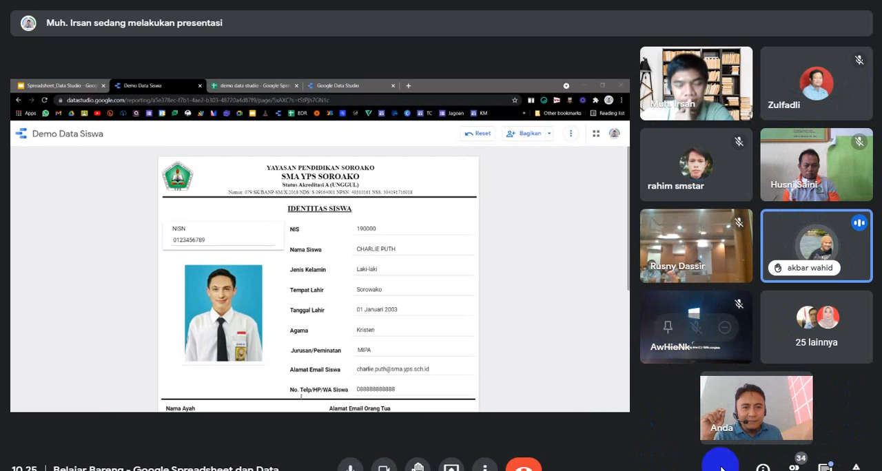
left_click(856, 468)
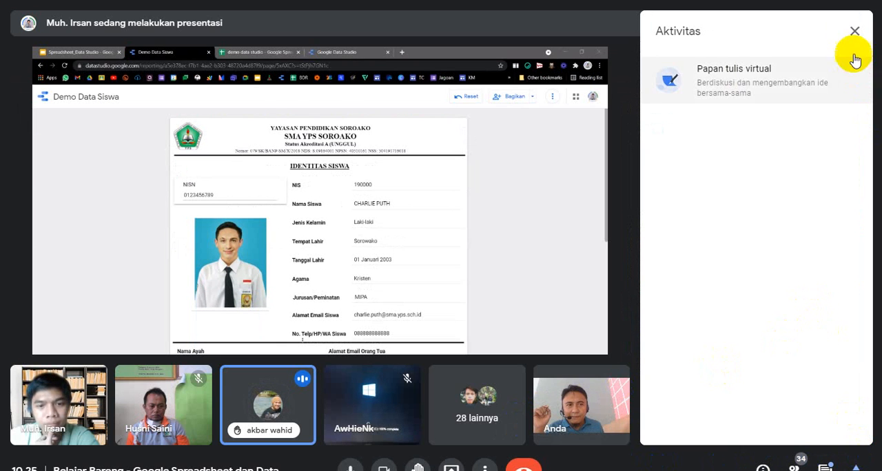
left_click(854, 31)
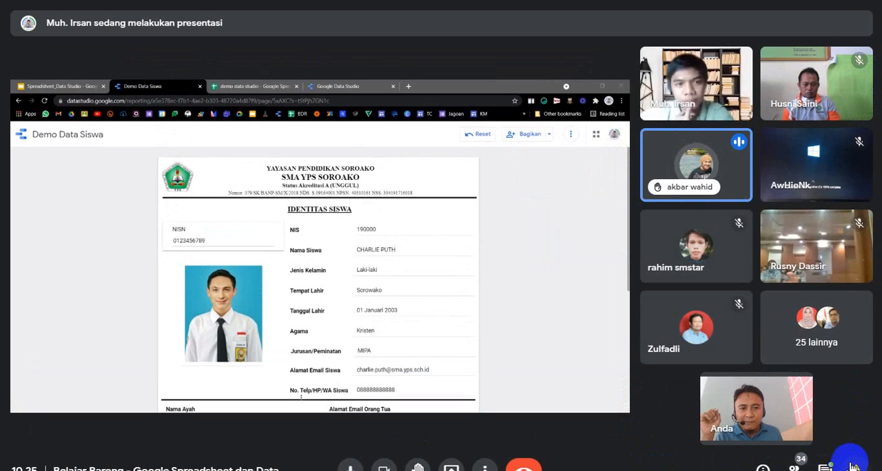
left_click(856, 467)
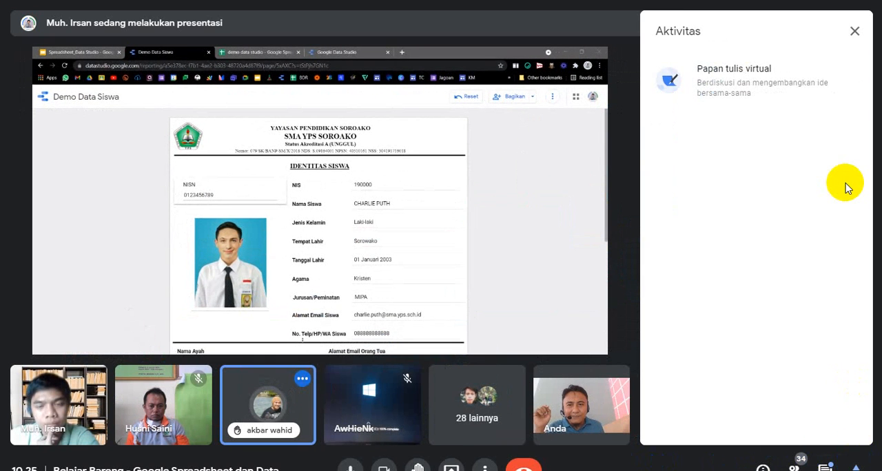
left_click(854, 32)
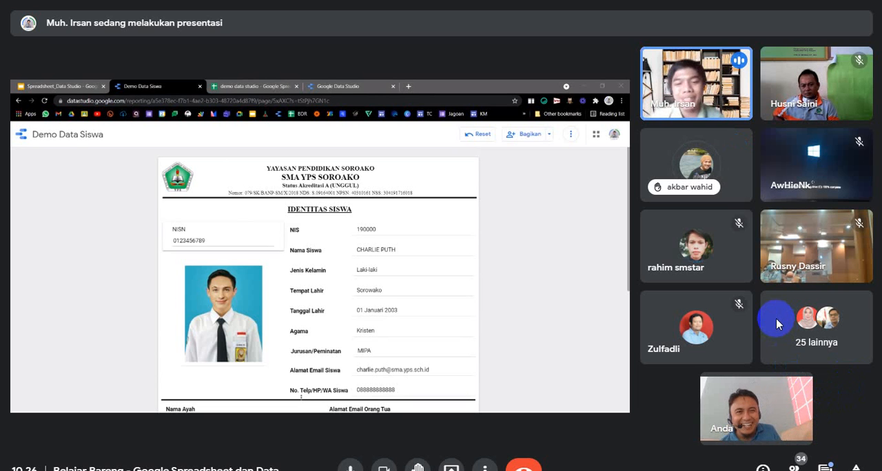
mouse_move(738, 166)
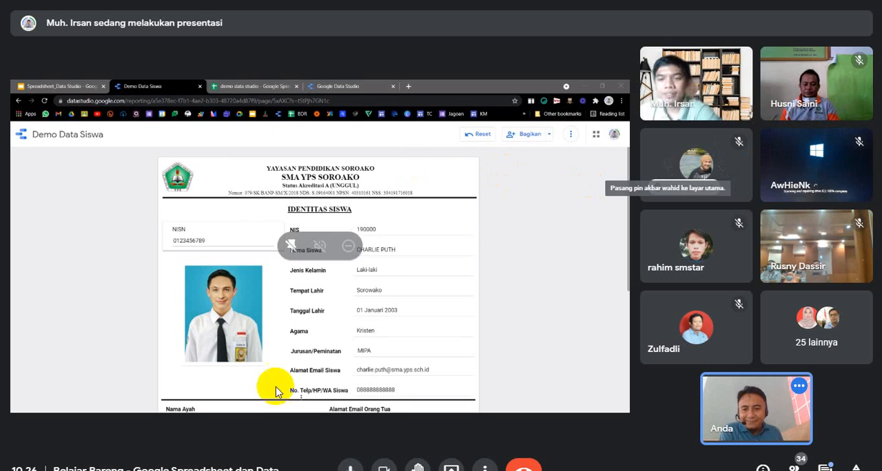
Mute the microphone briefly and turn it back on.
left_click(350, 466)
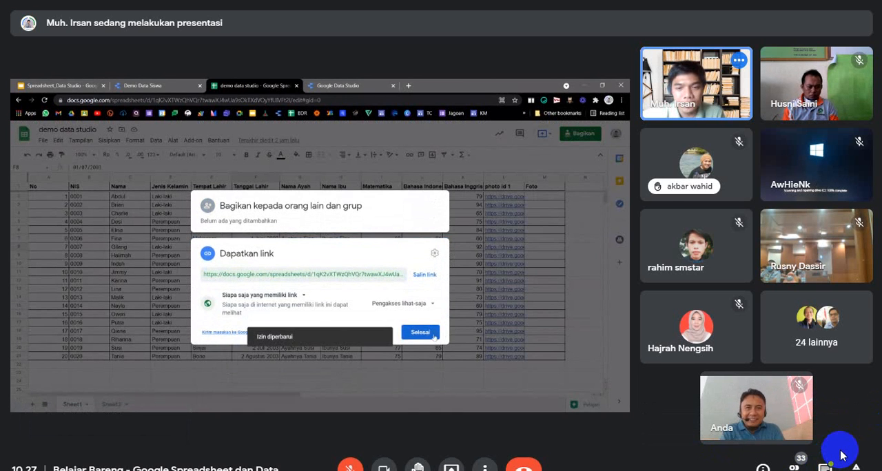
left_click(350, 468)
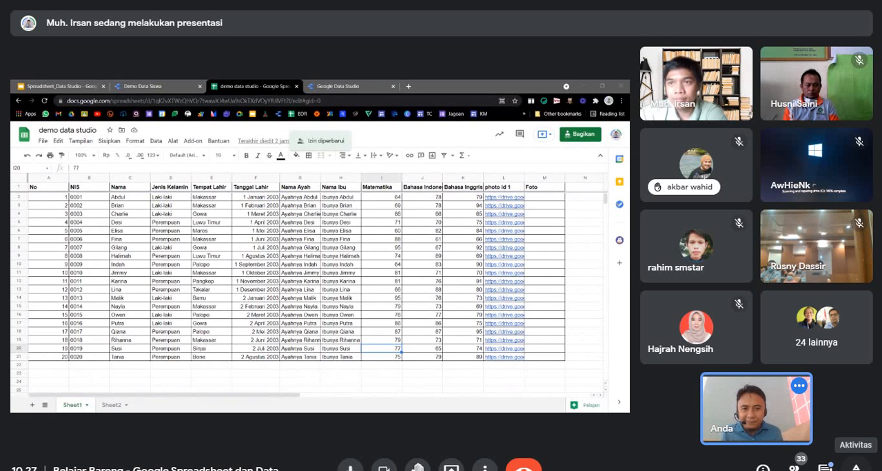
Open the presenter's spreadsheet link from the in-call messages and make a copy of demo data studio.
left_click(824, 467)
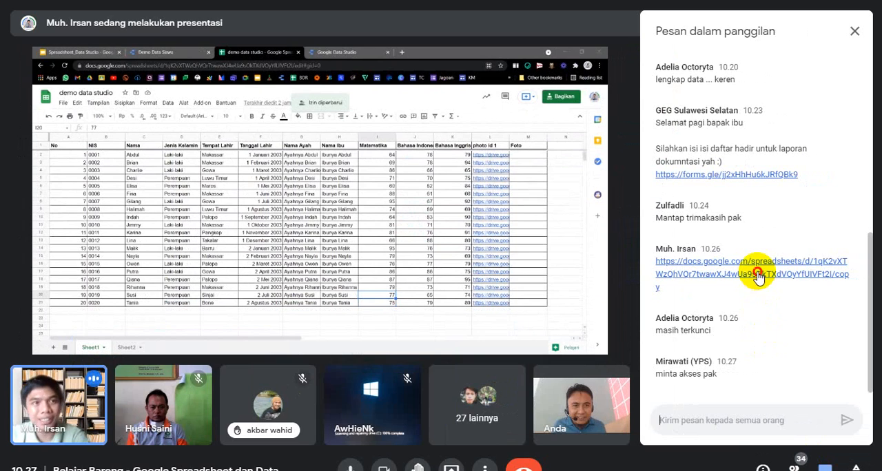
left_click(757, 273)
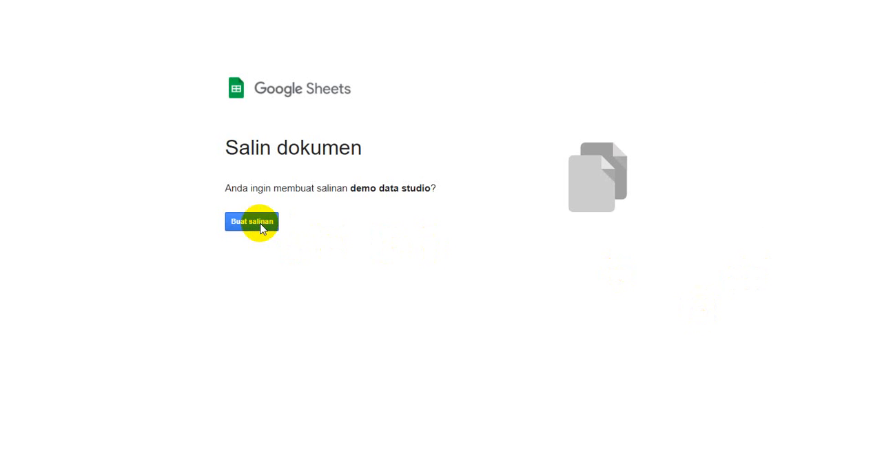
left_click(260, 226)
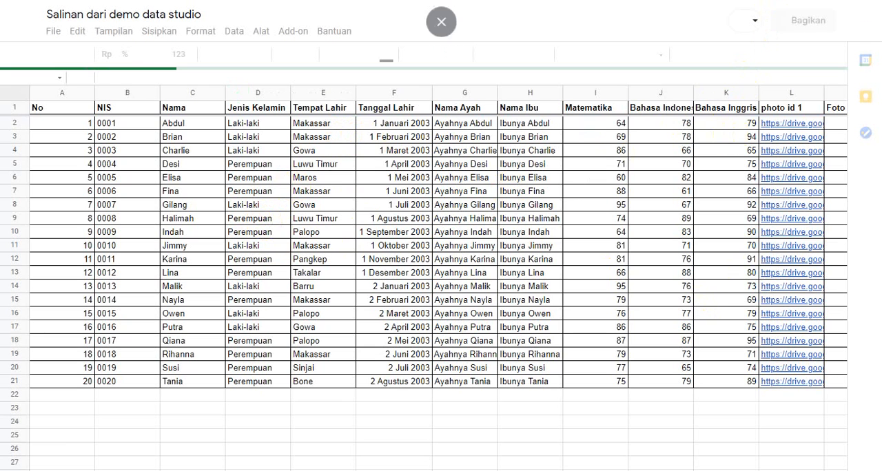
key("alt+Tab")
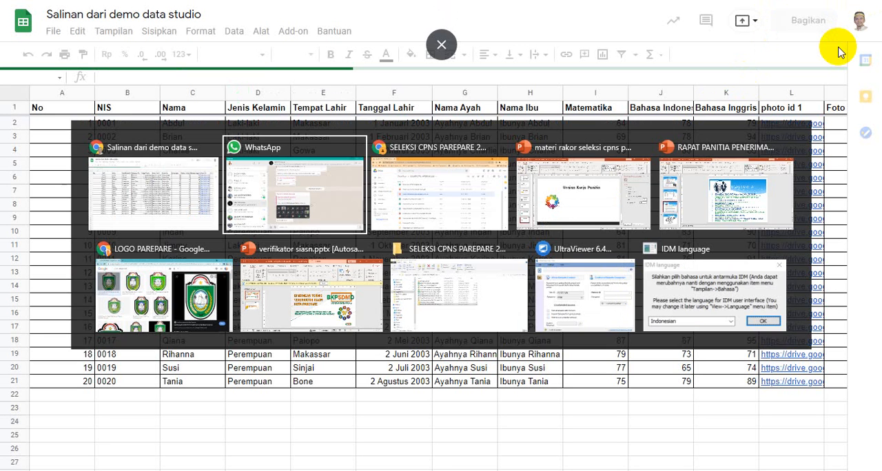
left_click(189, 207)
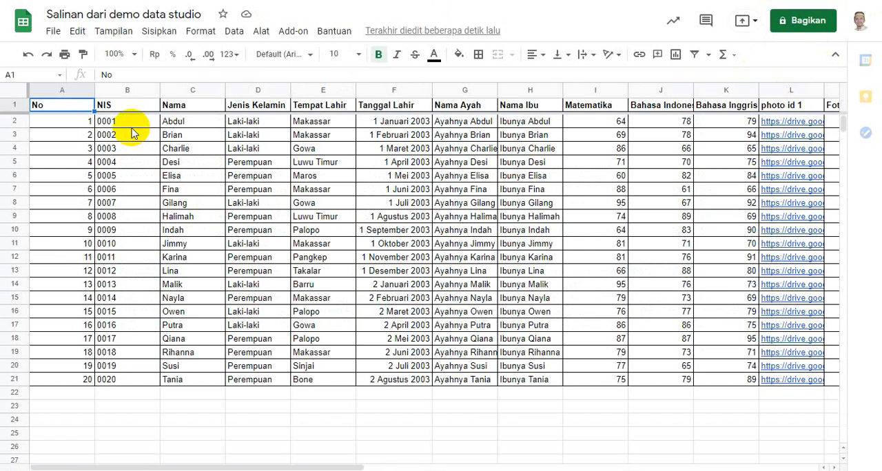
Leave full screen, dismiss the presenting tip in the copied spreadsheet, and return to the meeting.
key("F11")
left_click(117, 13)
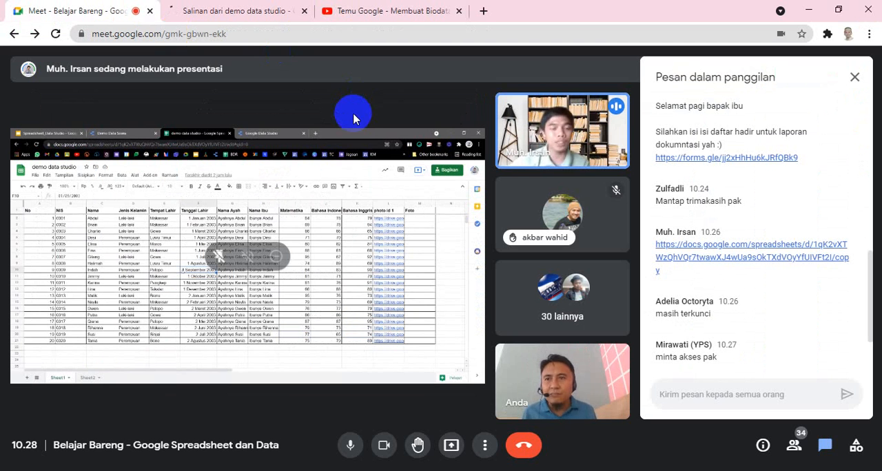
mouse_move(590, 213)
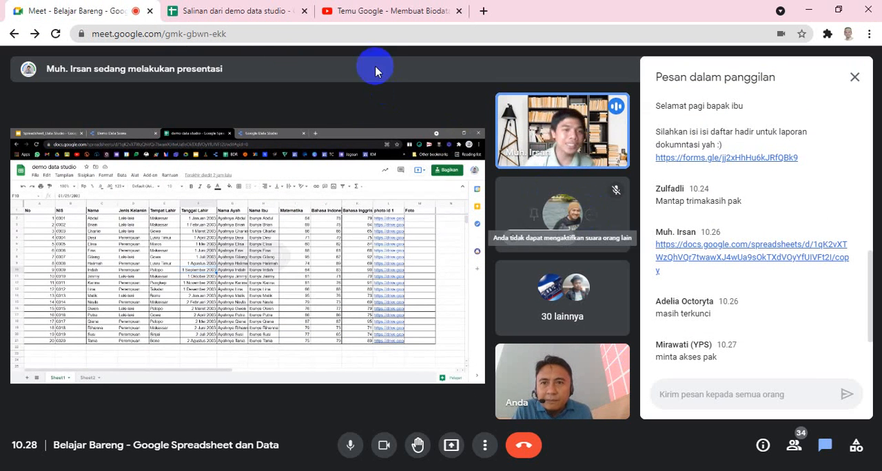
left_click(266, 11)
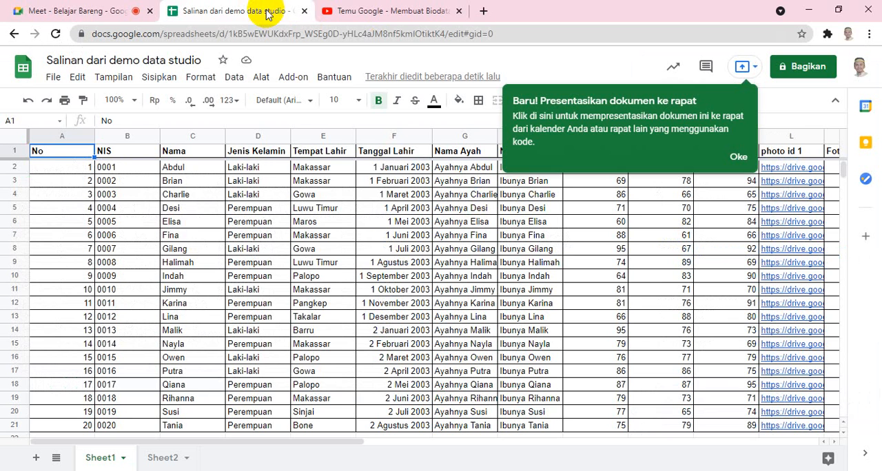
left_click(738, 158)
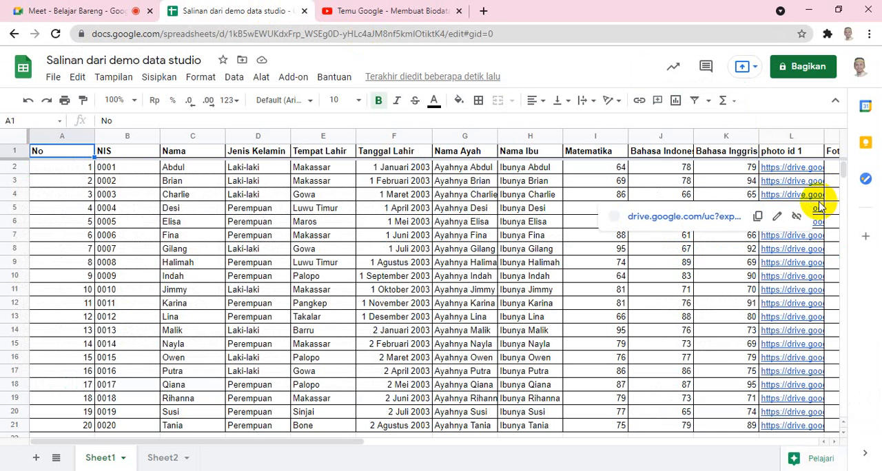
left_click(90, 10)
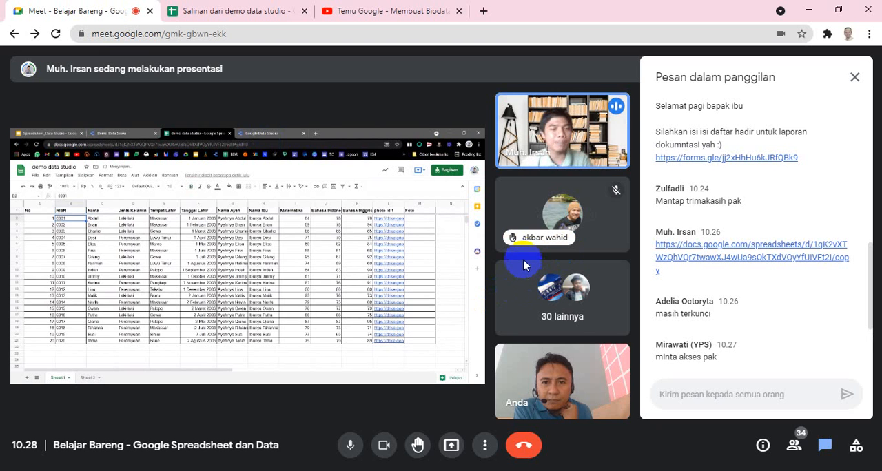
Set the meeting layout to Sorotan and close the in-call messages.
left_click(485, 451)
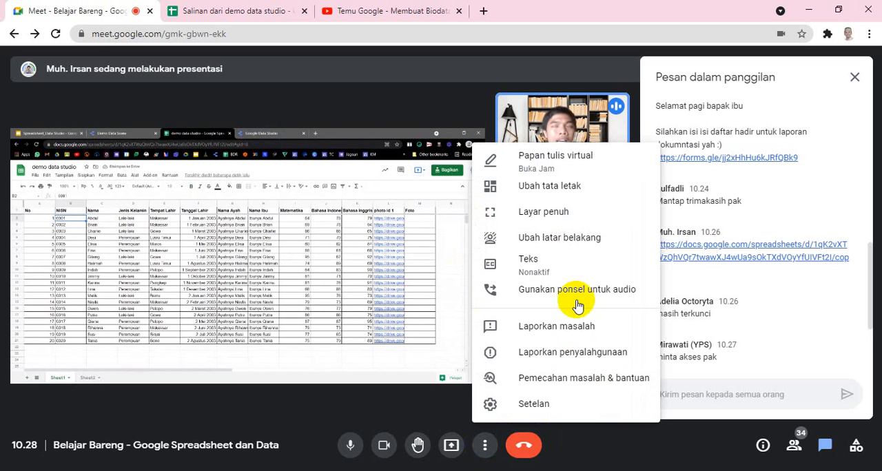
left_click(561, 188)
left_click(531, 250)
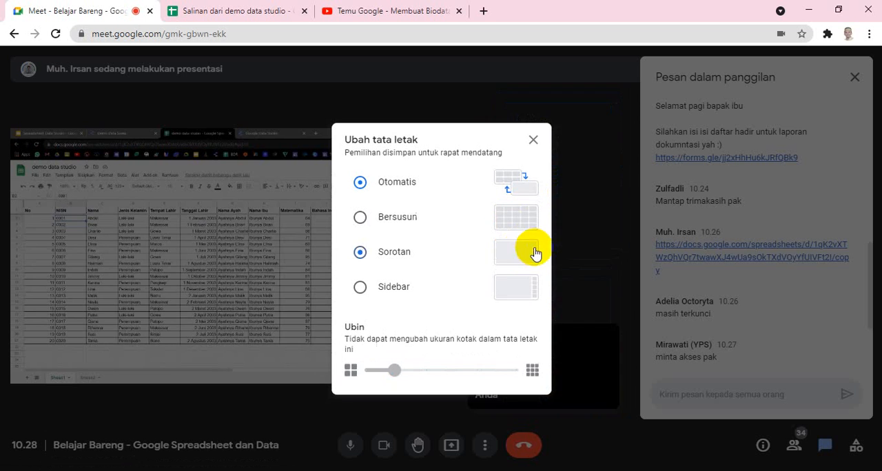
left_click(533, 140)
left_click(854, 81)
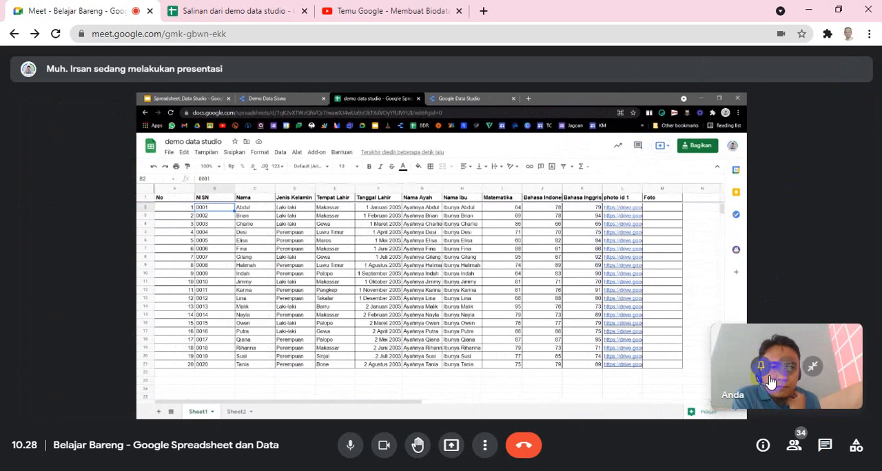
Pin the own video to the main screen, unpin it, and expand the minimised self view.
left_click(758, 372)
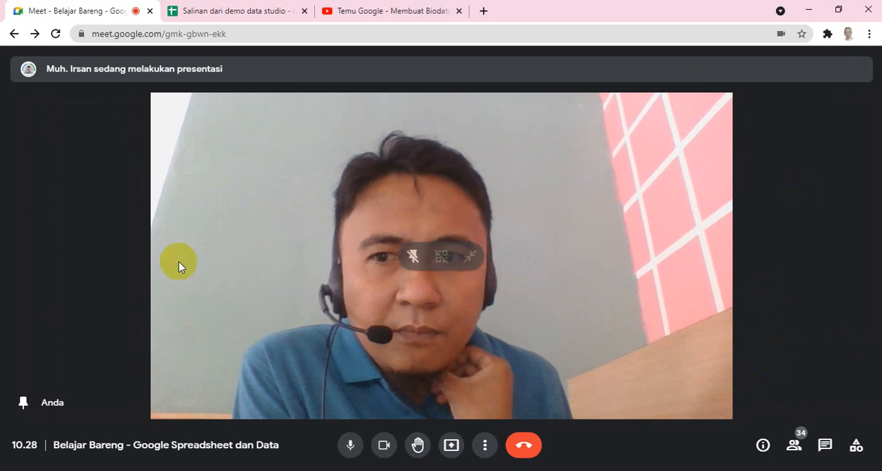
left_click(413, 256)
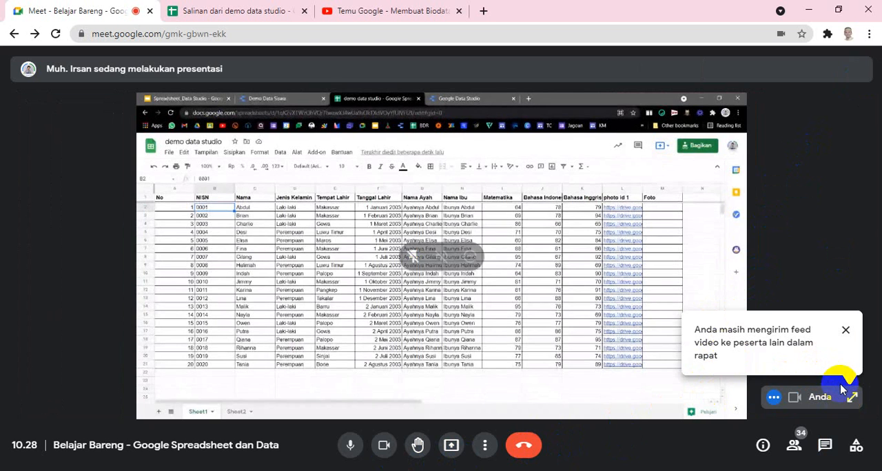
left_click(846, 336)
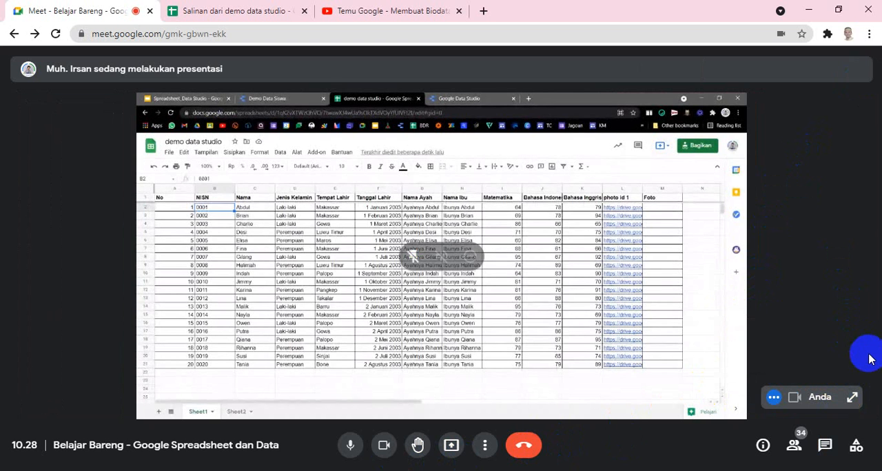
left_click(849, 403)
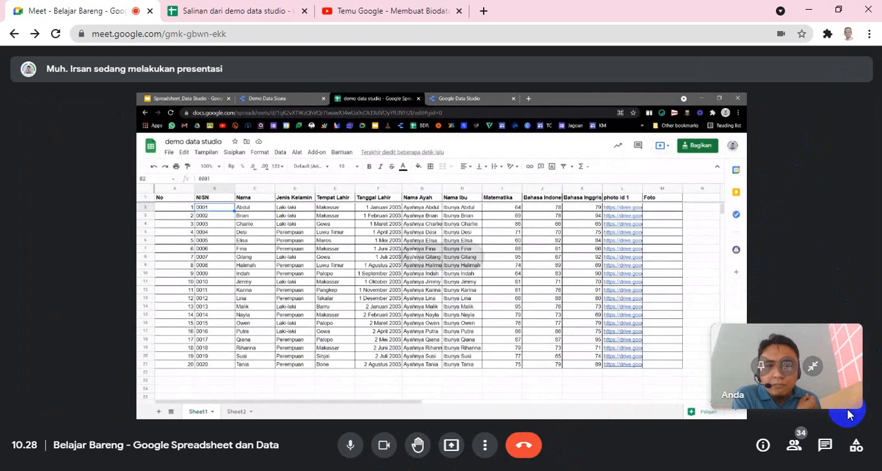
left_click(761, 367)
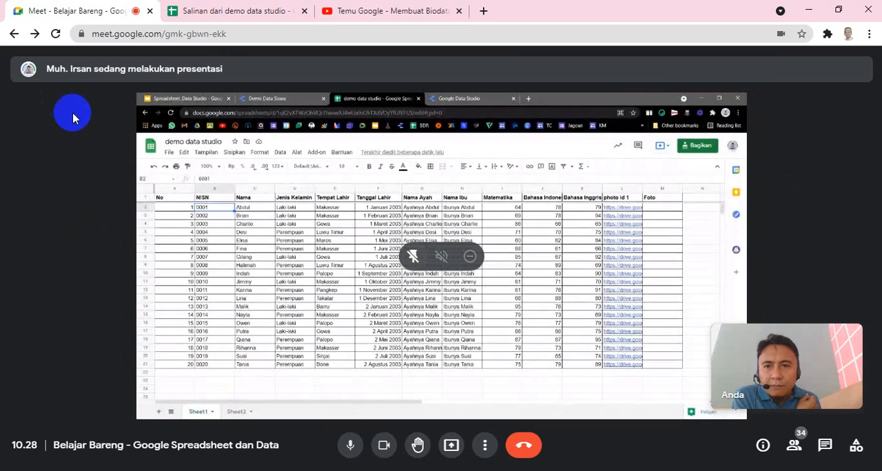
Change the meeting layout to Sidebar and close the layout settings.
left_click(485, 445)
left_click(527, 187)
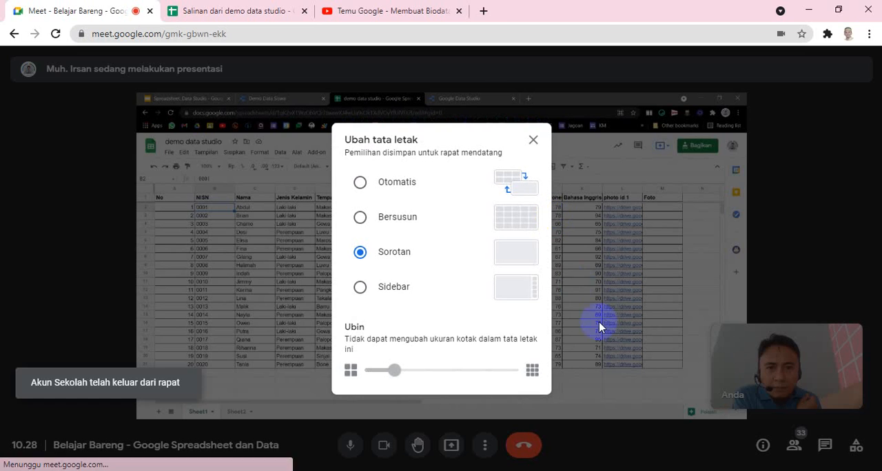
left_click(386, 292)
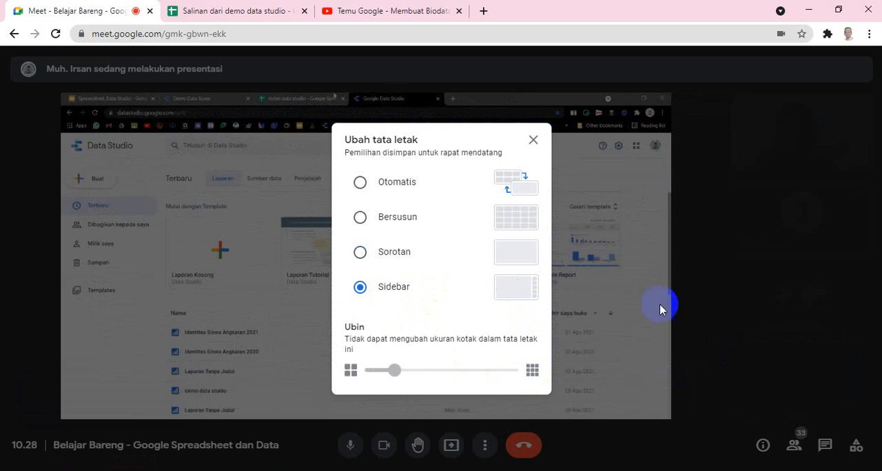
left_click(532, 140)
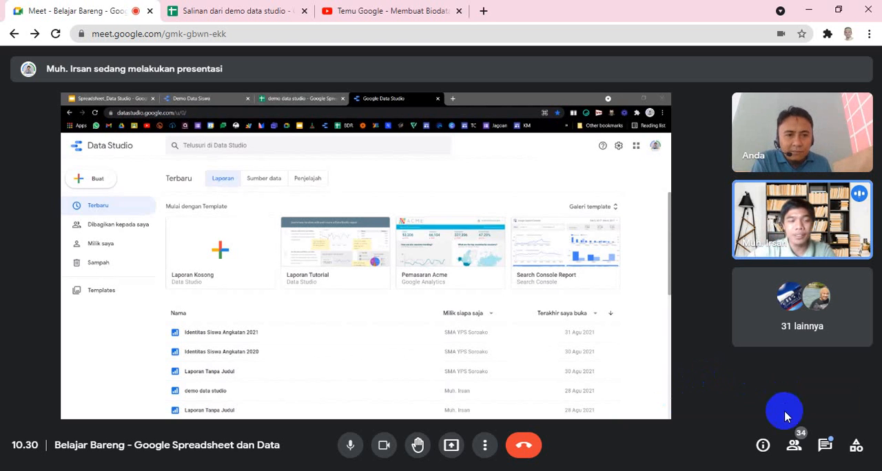
Open the shared datastudio.google.com link from the in-call messages, return to the meeting, and close the messages.
left_click(824, 445)
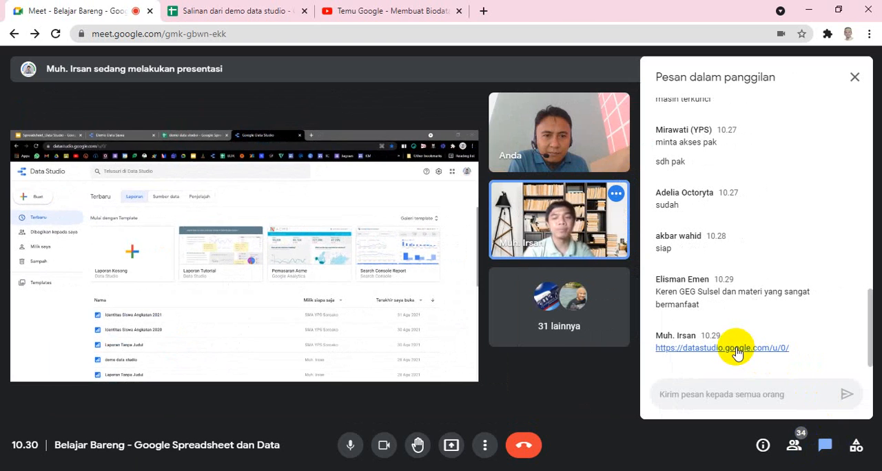
left_click(686, 348)
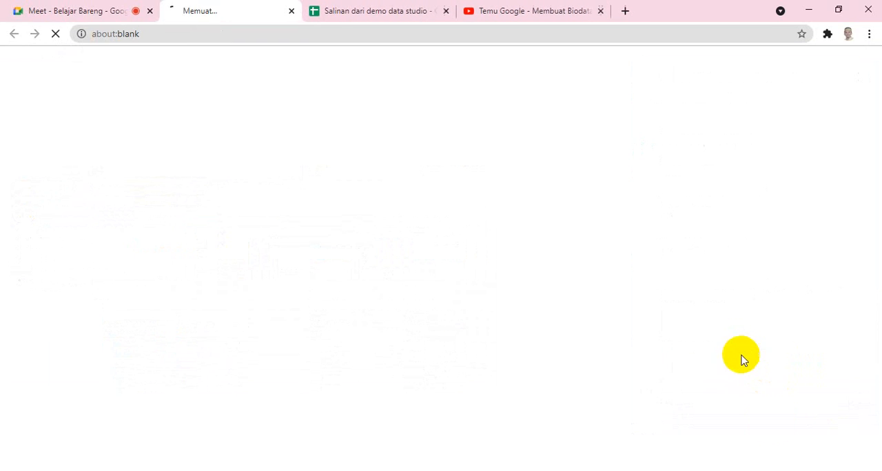
left_click(65, 10)
left_click(196, 8)
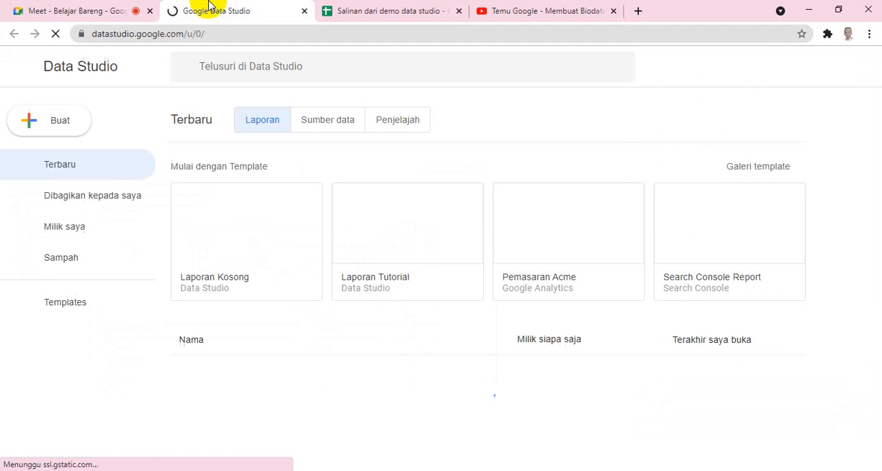
left_click(84, 7)
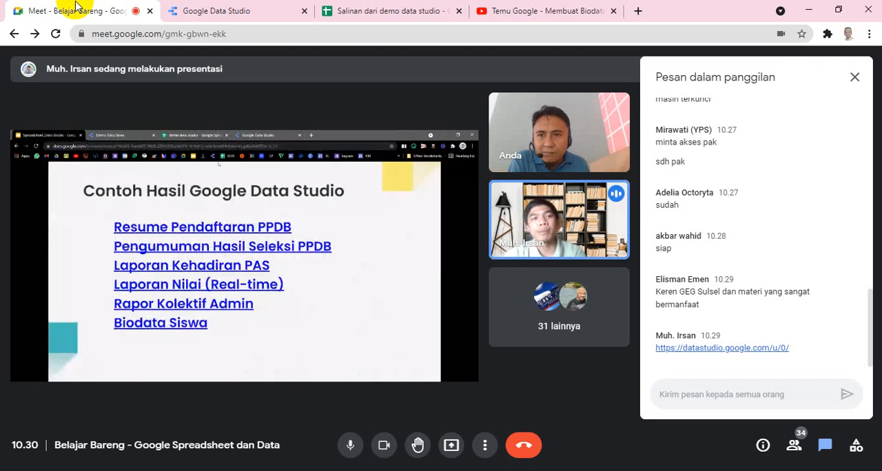
left_click(855, 77)
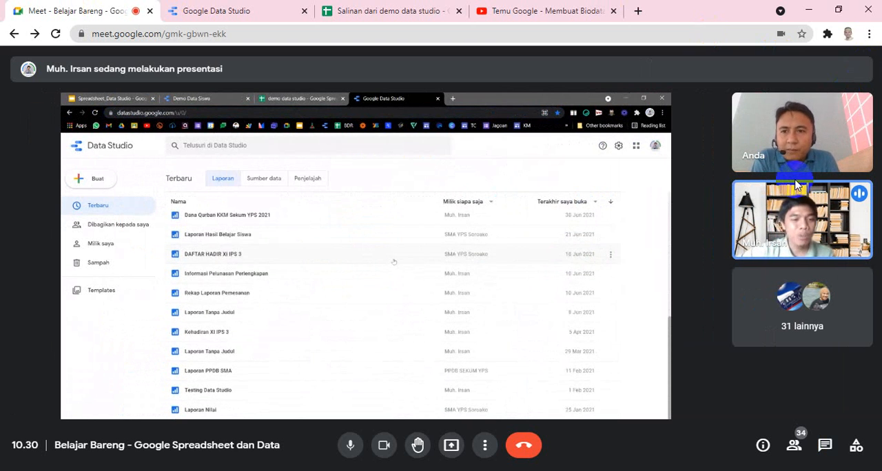
Check the Data Studio home page, return to the meeting, and show it in full screen.
left_click(262, 10)
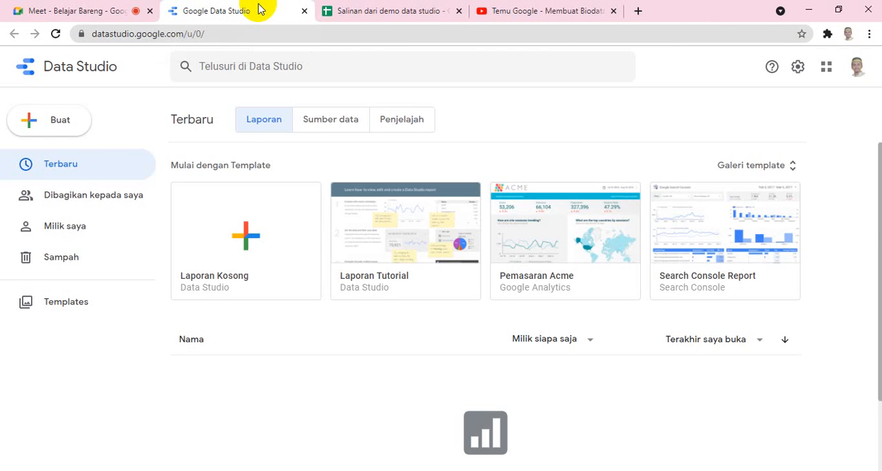
left_click(113, 9)
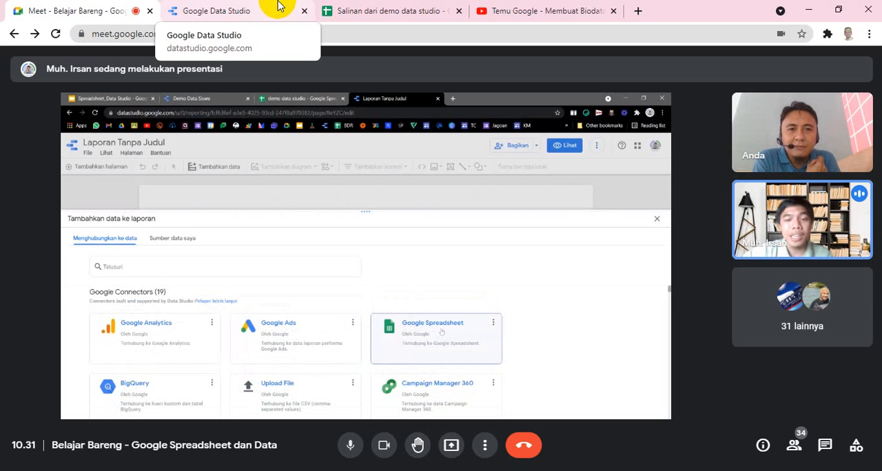
key("F11")
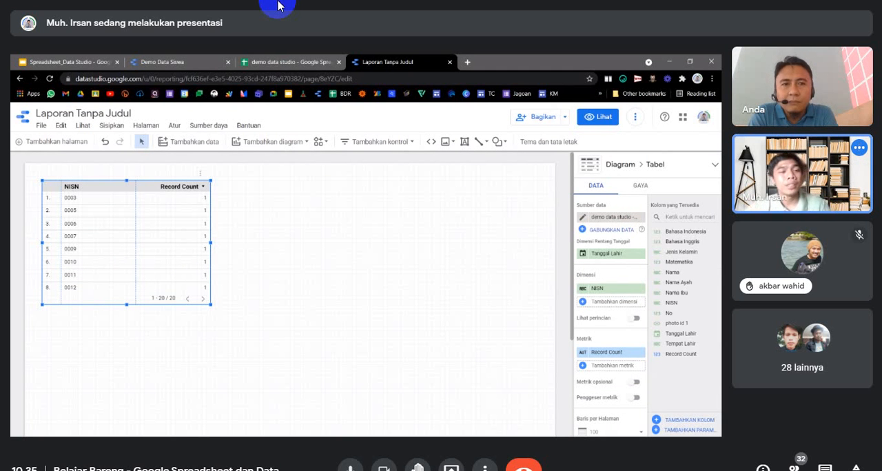
left_click_drag(126, 265, 128, 301)
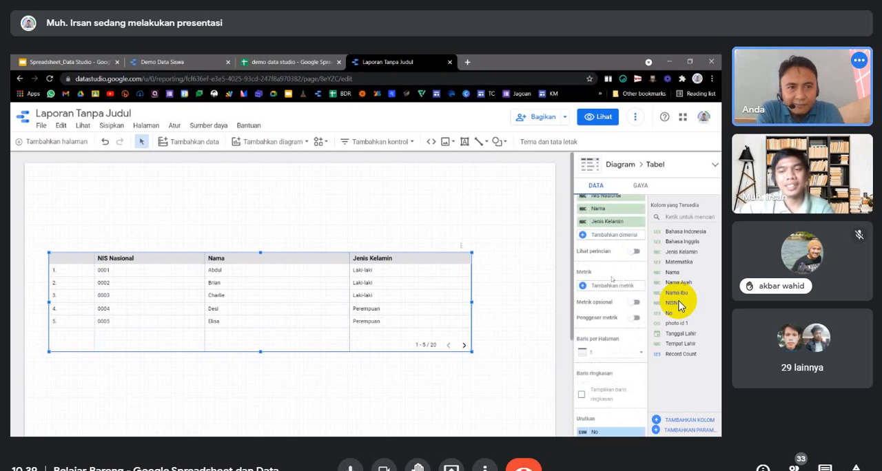
scroll(613, 278, "down", 5)
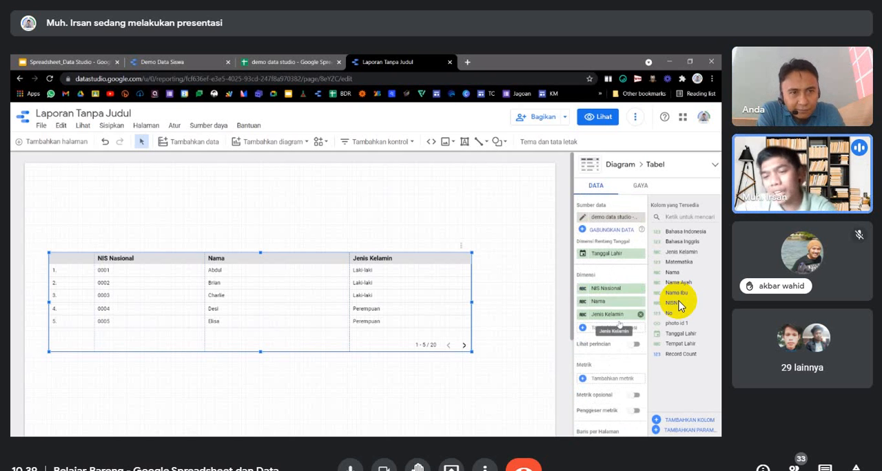
scroll(619, 355, "up", 5)
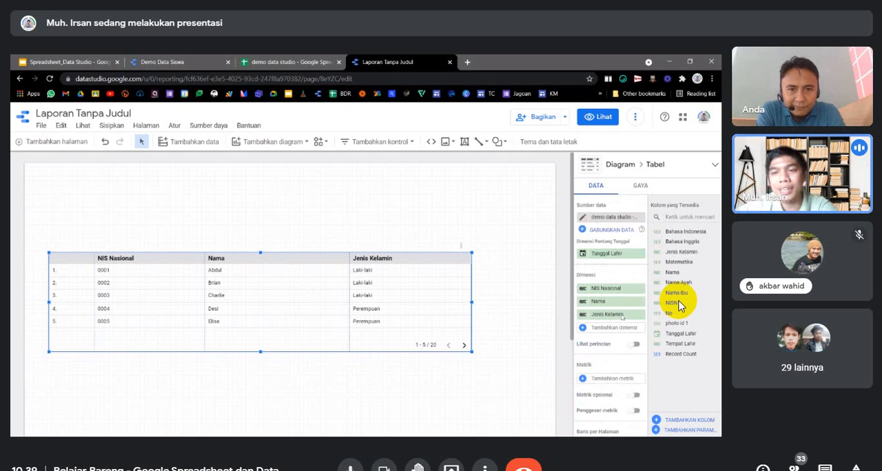
left_click(641, 185)
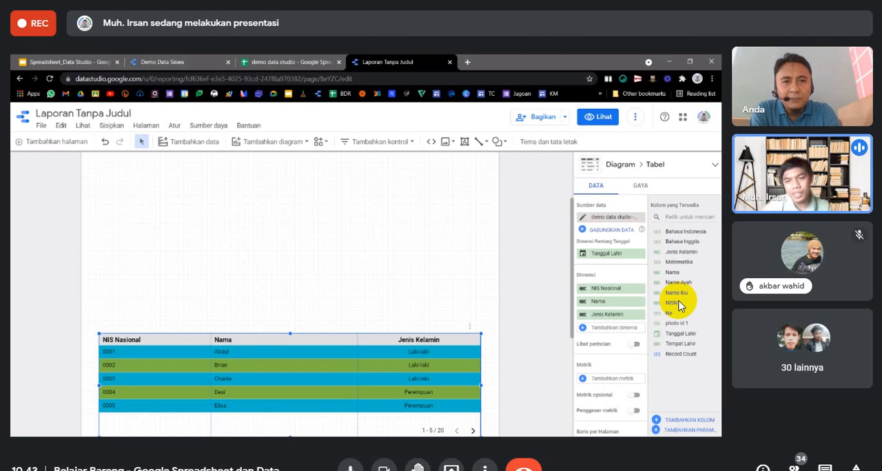
Deselect the student table, check the NISN field in the Demo Data Siswa report, and return to the untitled report.
scroll(424, 307, "up", 3)
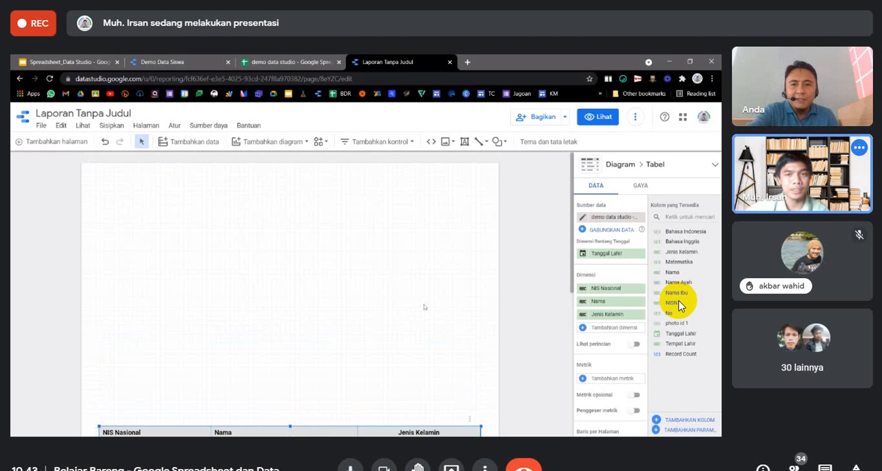
left_click(479, 244)
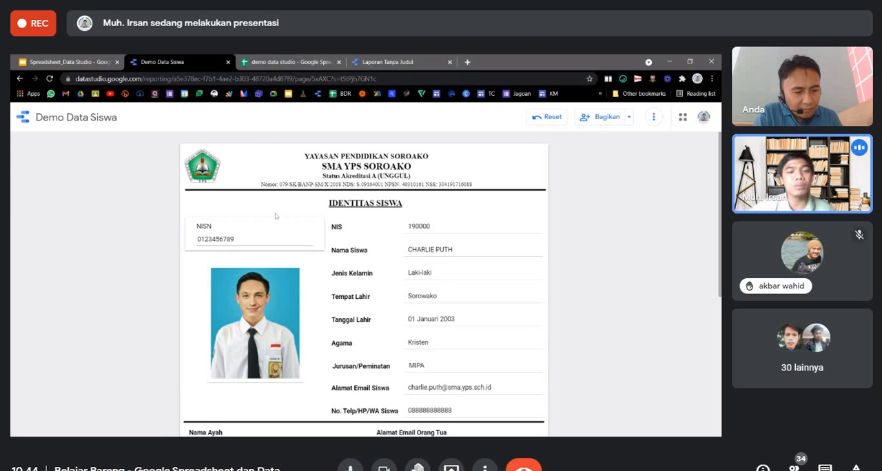
double_click(216, 239)
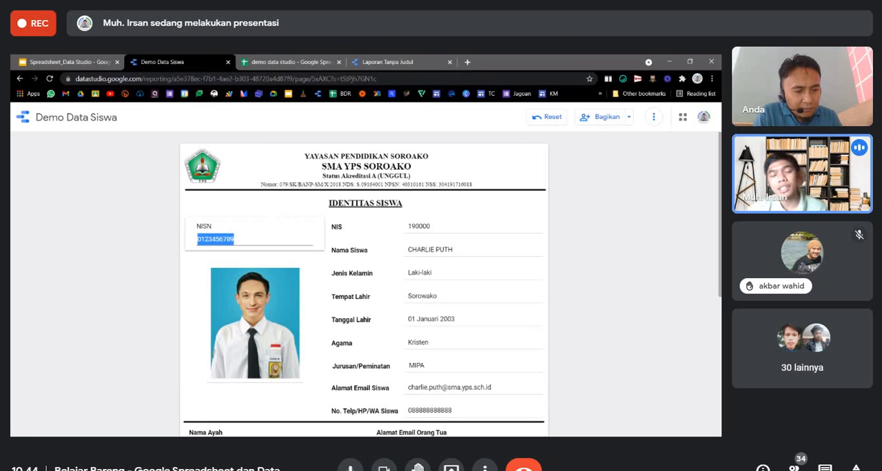
left_click(365, 62)
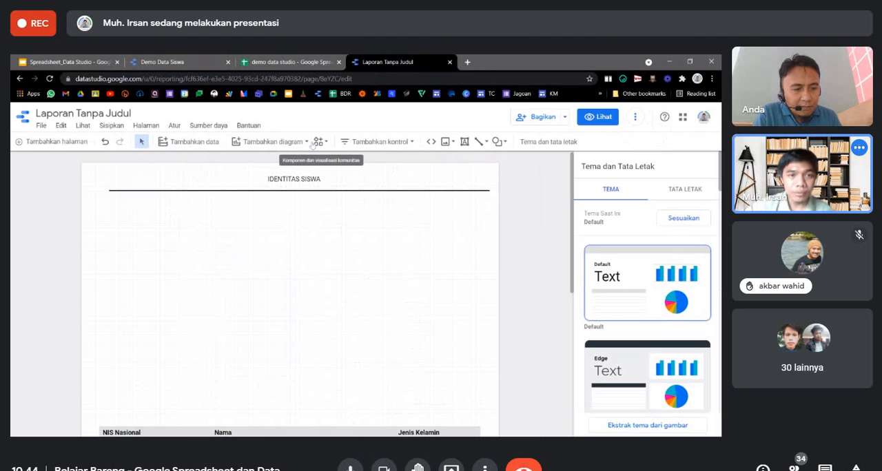
Add an input box control for NISN to the report, placed just below the line under the IDENTITAS SISWA heading.
left_click(272, 141)
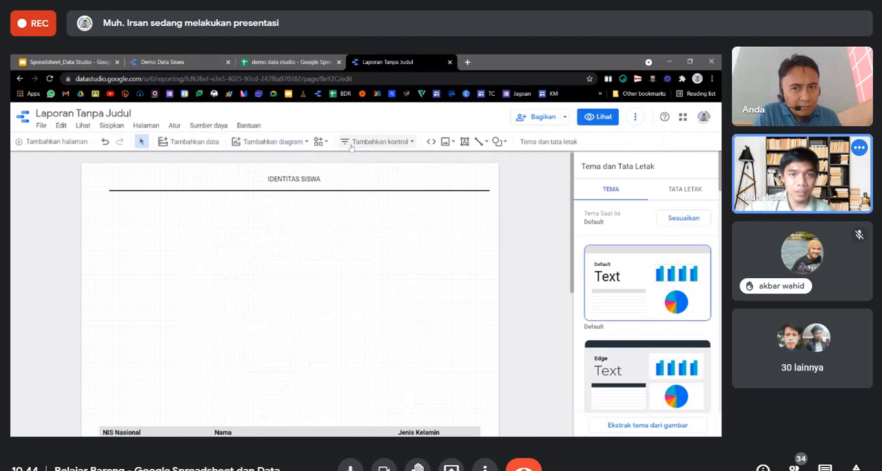
left_click(396, 143)
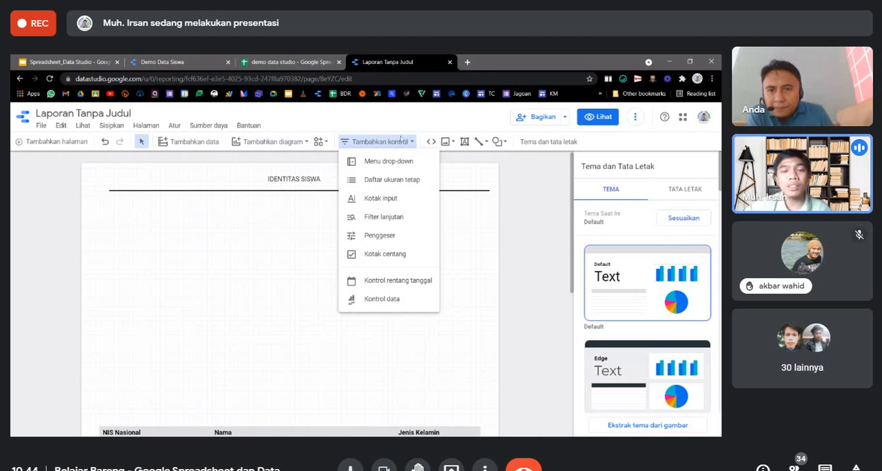
left_click(389, 197)
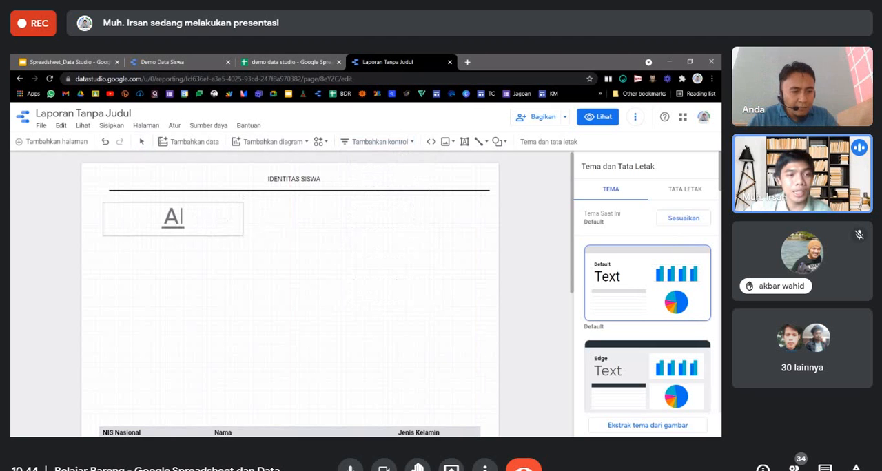
left_click(100, 205)
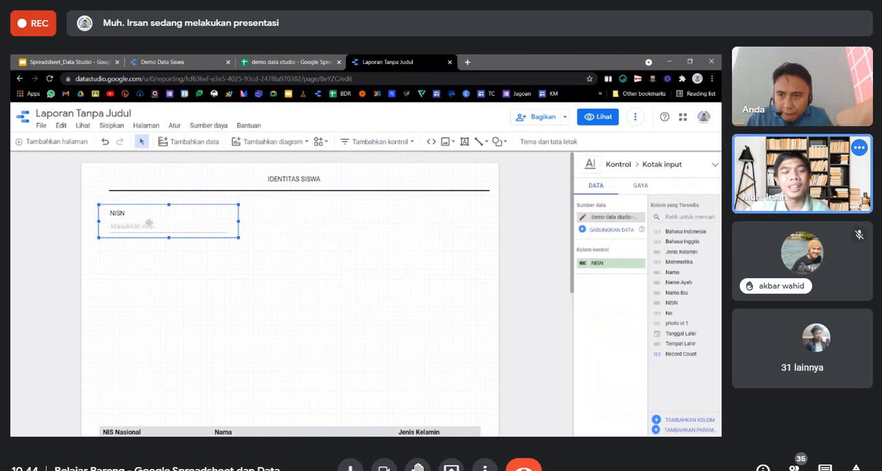
Move the student table up the page so it sits closer beneath the NISN input box, and deselect it.
scroll(186, 285, "down", 2)
scroll(193, 273, "up", 2)
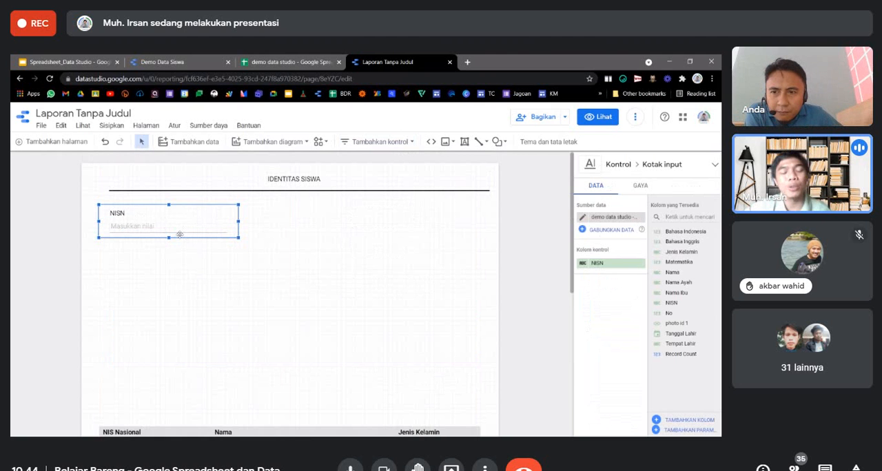
scroll(313, 255, "down", 1)
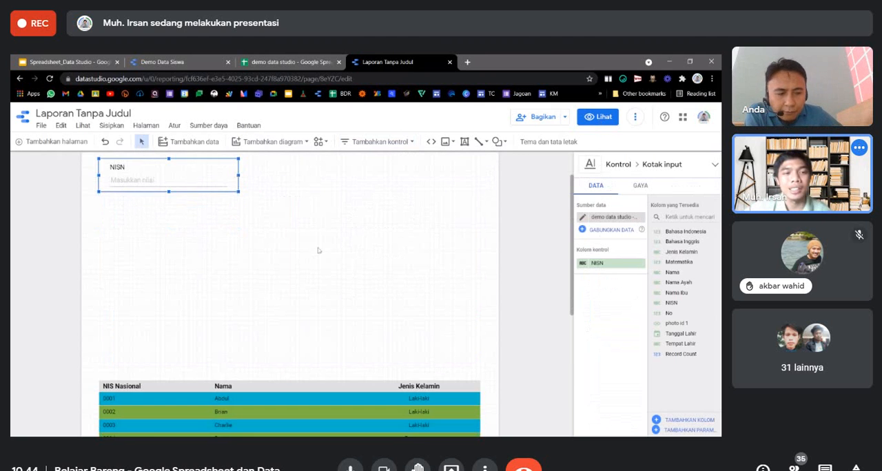
scroll(319, 251, "up", 1)
scroll(271, 413, "down", 3)
left_click(268, 338)
scroll(268, 235, "down", 3)
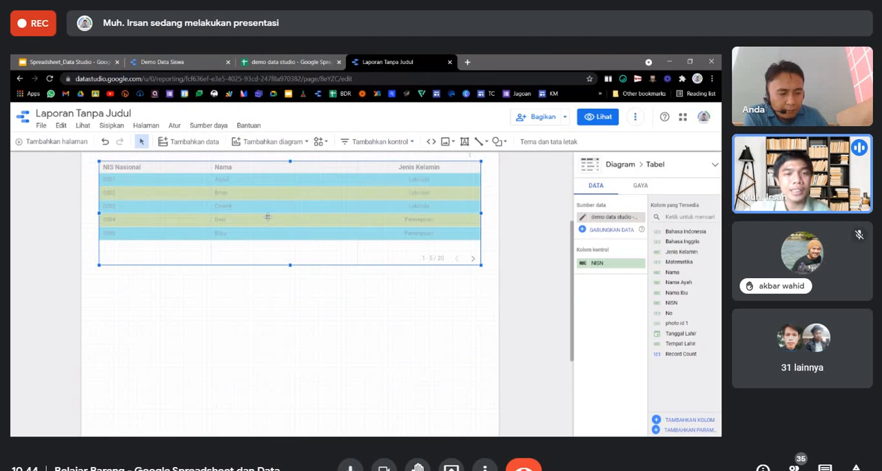
scroll(280, 274, "up", 4)
left_click(281, 270)
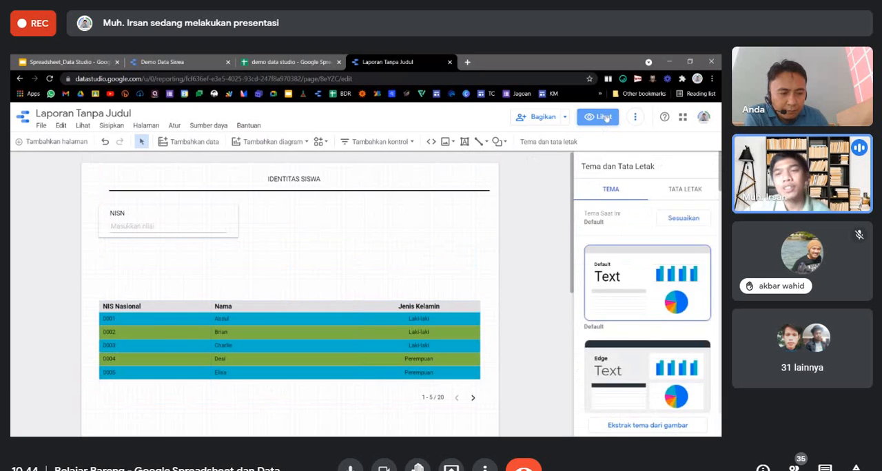
Preview the report, look up the NISN values in the spreadsheet, filter the table by one student's NISN, and return to editing.
left_click(602, 117)
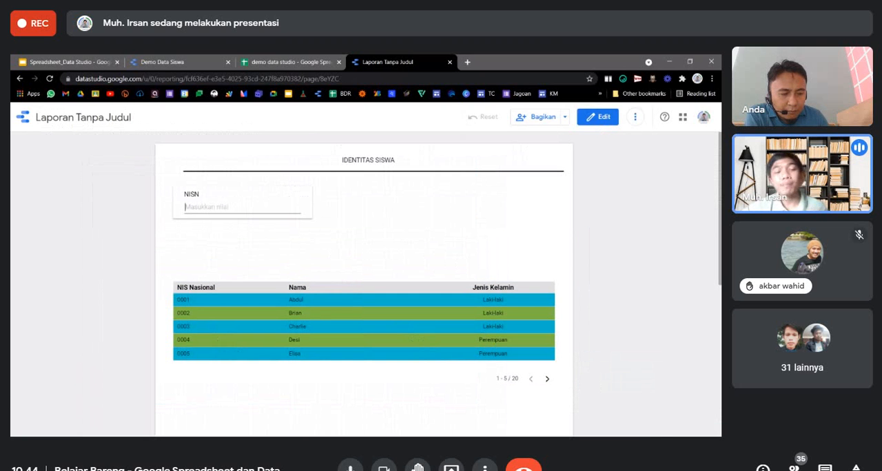
left_click(254, 61)
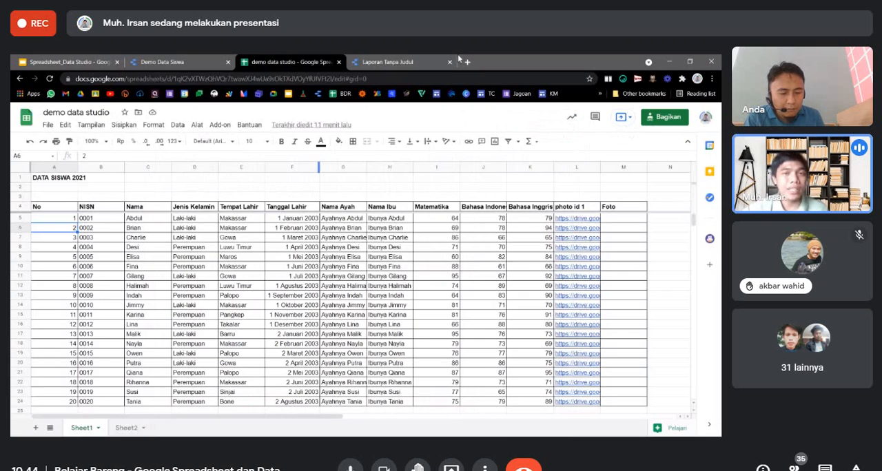
left_click(387, 61)
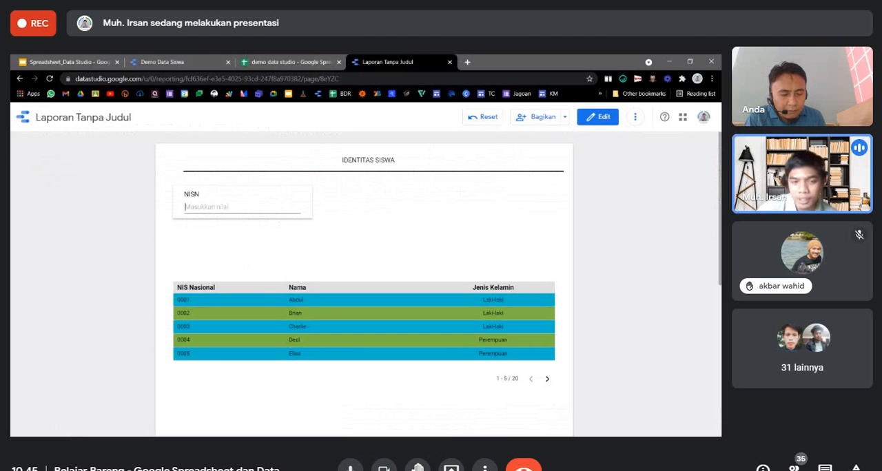
type("0020")
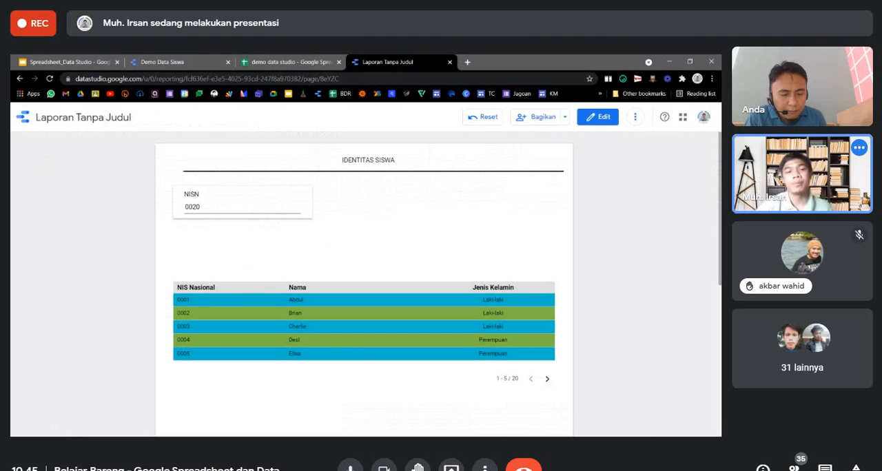
key("Return")
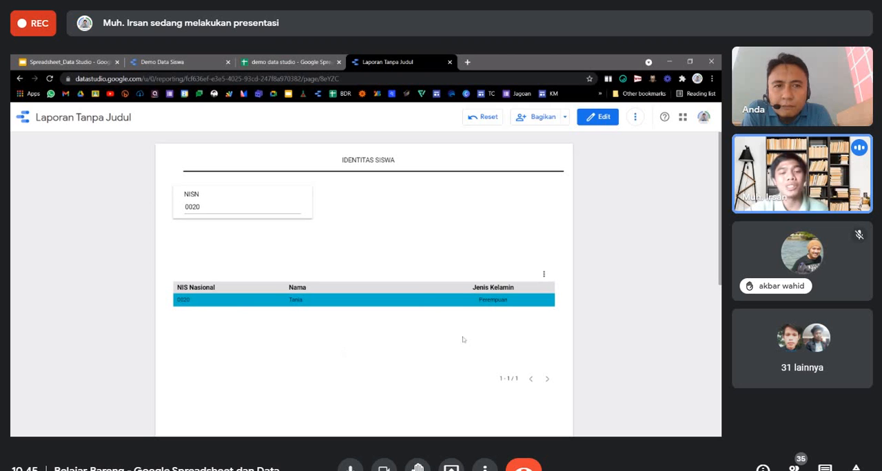
left_click(202, 207)
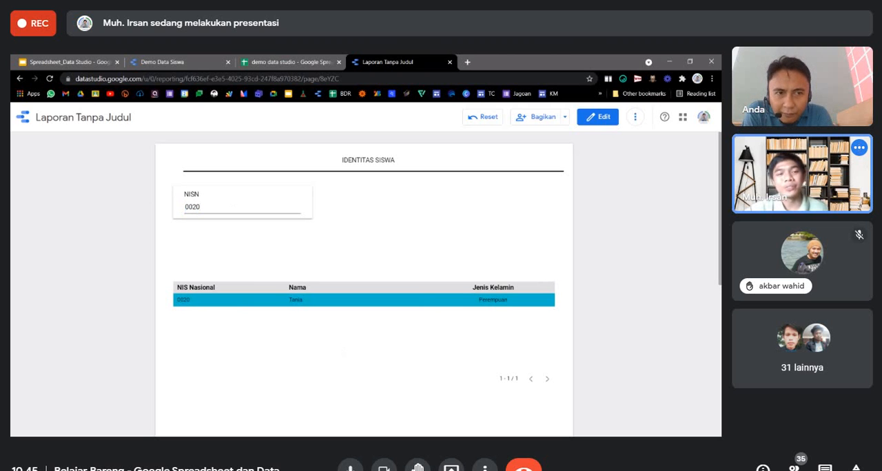
left_click(598, 121)
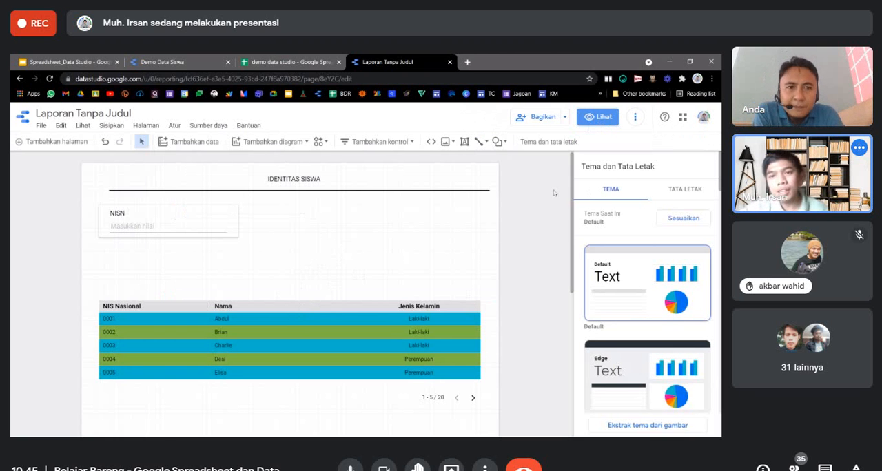
Refresh the report's data with Segarkan data.
left_click(639, 117)
left_click(640, 117)
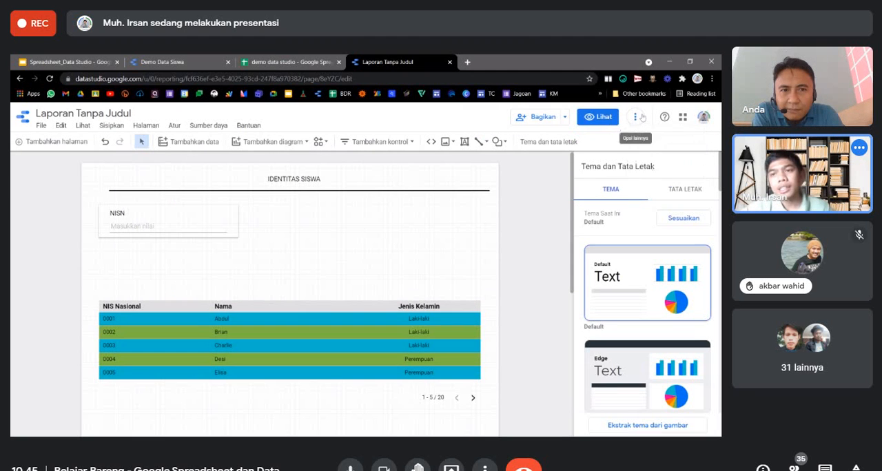
left_click(639, 117)
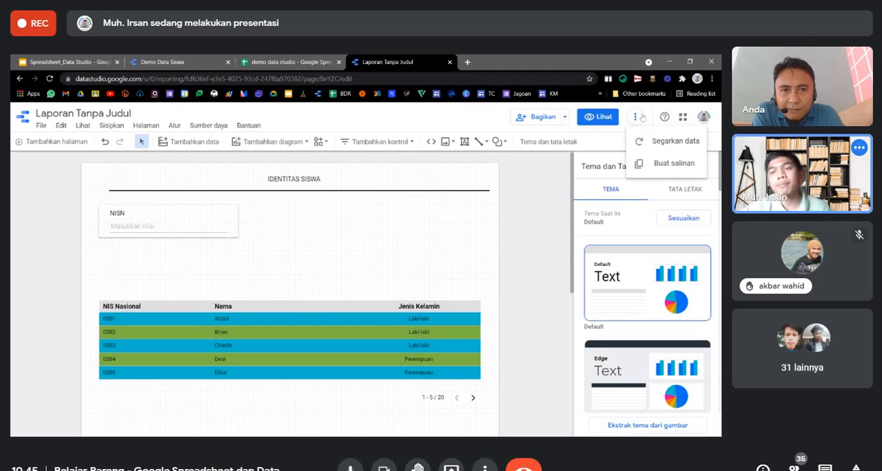
left_click(661, 145)
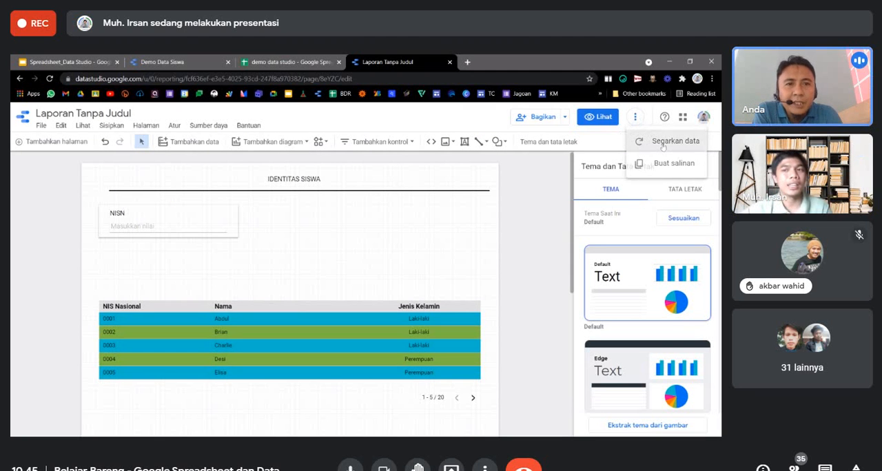
left_click(636, 118)
left_click(545, 219)
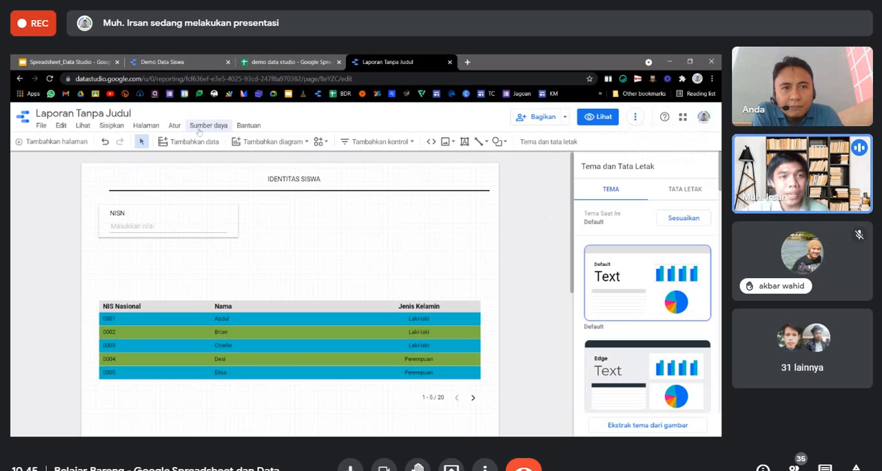
Open the added data source "demo data studio - Sheet1" for editing.
left_click(220, 127)
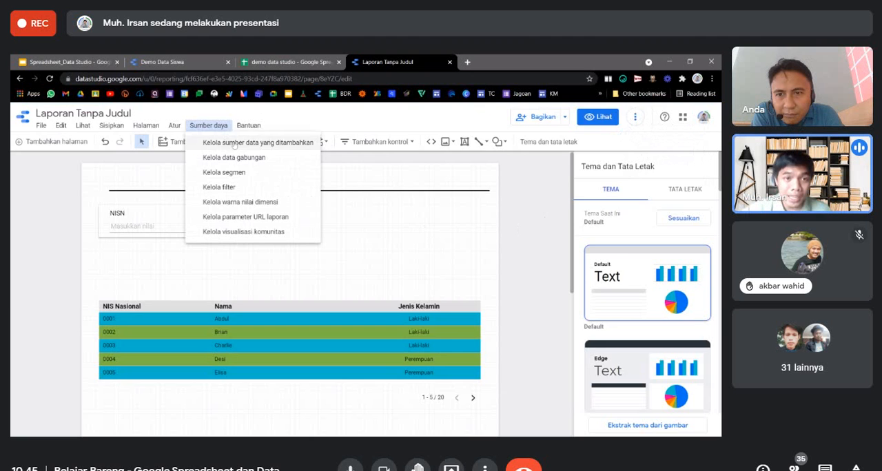
left_click(235, 144)
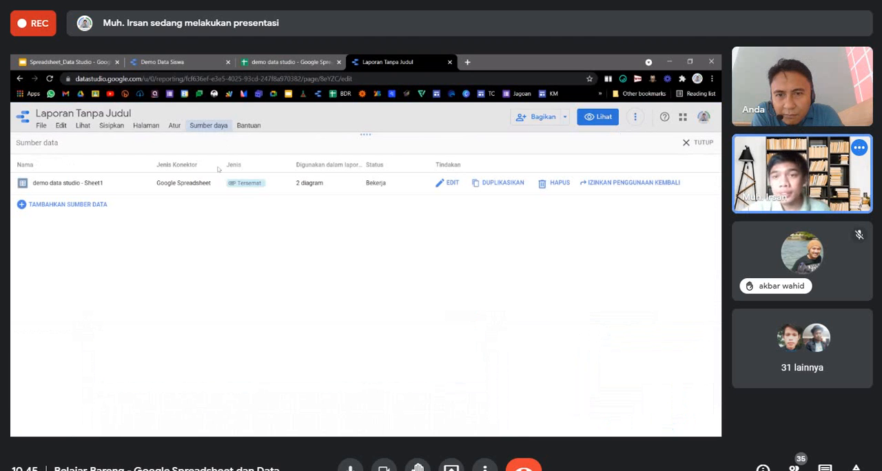
left_click(448, 183)
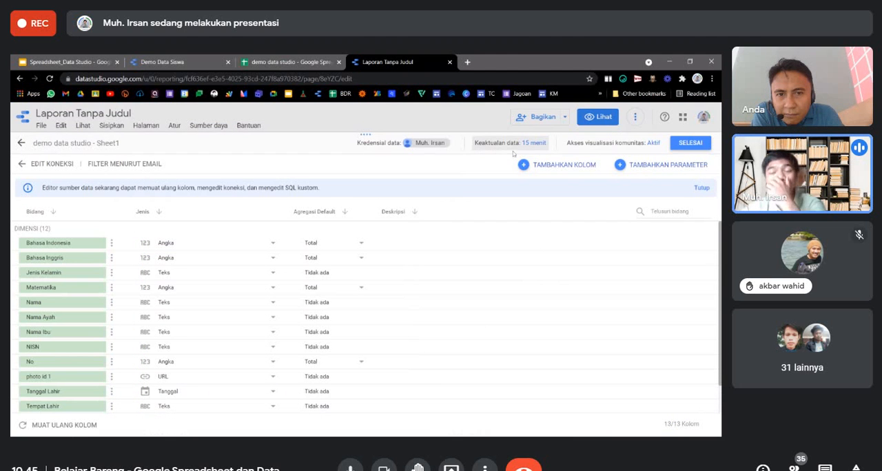
Set the data source's data freshness to 1 hour.
left_click(533, 143)
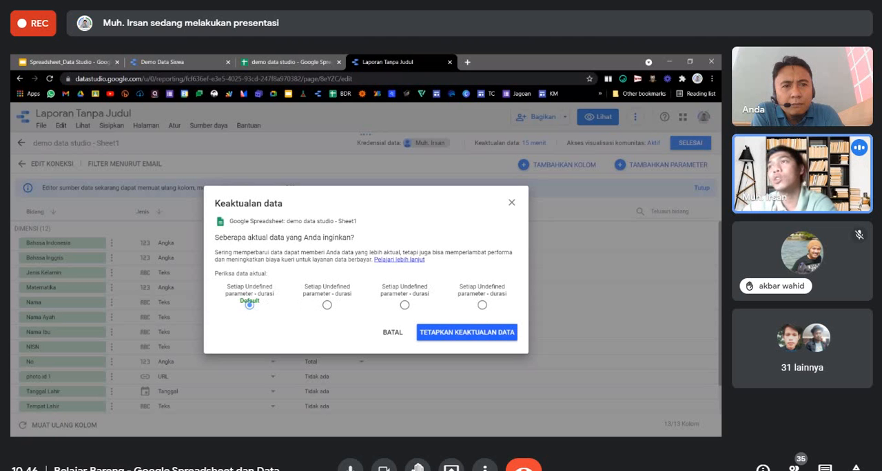
left_click(327, 305)
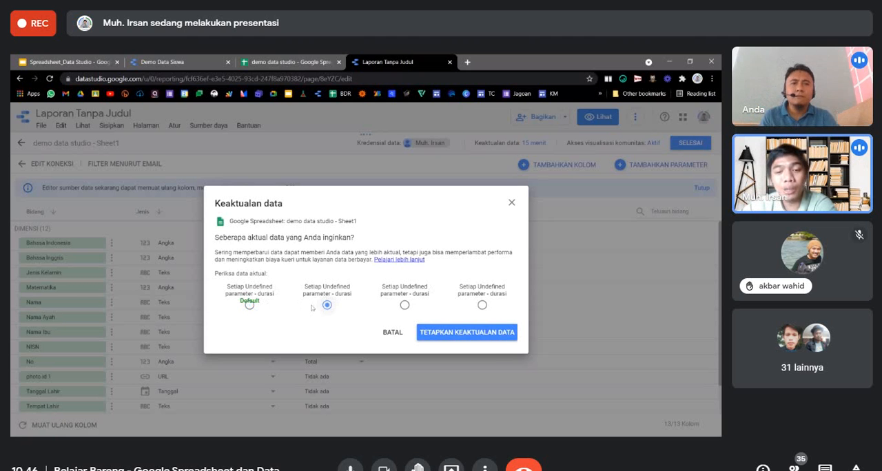
left_click(448, 333)
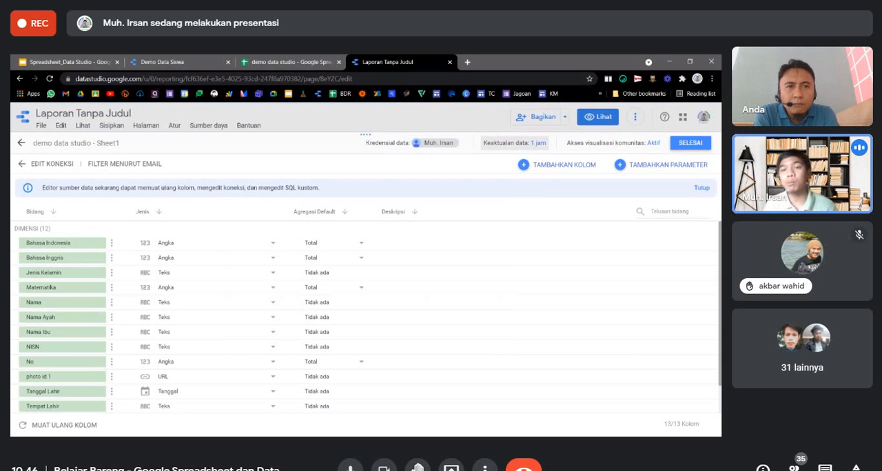
Set the data source's data freshness to the default interval of 15 minutes.
left_click(515, 143)
left_click(250, 304)
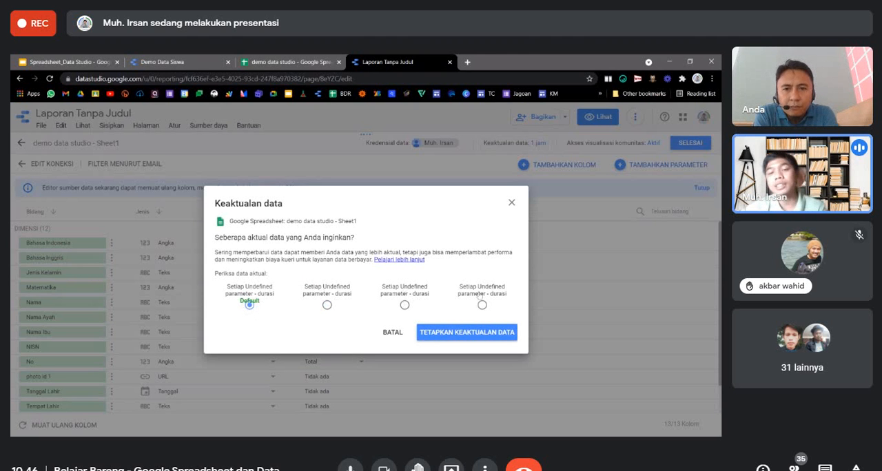
left_click(482, 330)
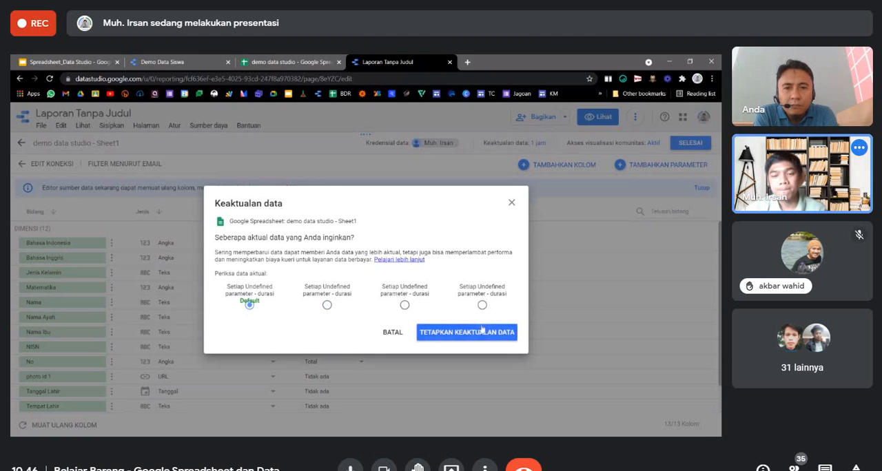
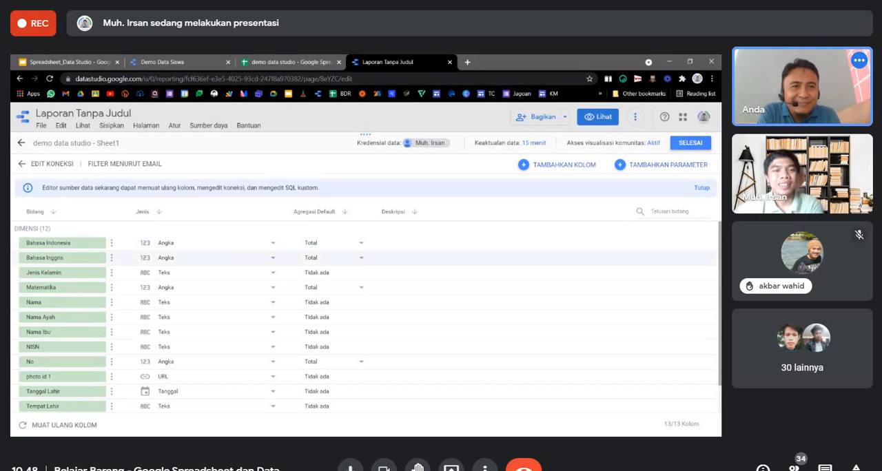
Review the fields of the data source "demo data studio - Sheet1" and return to the report canvas.
scroll(158, 271, "down", 1)
scroll(158, 271, "up", 1)
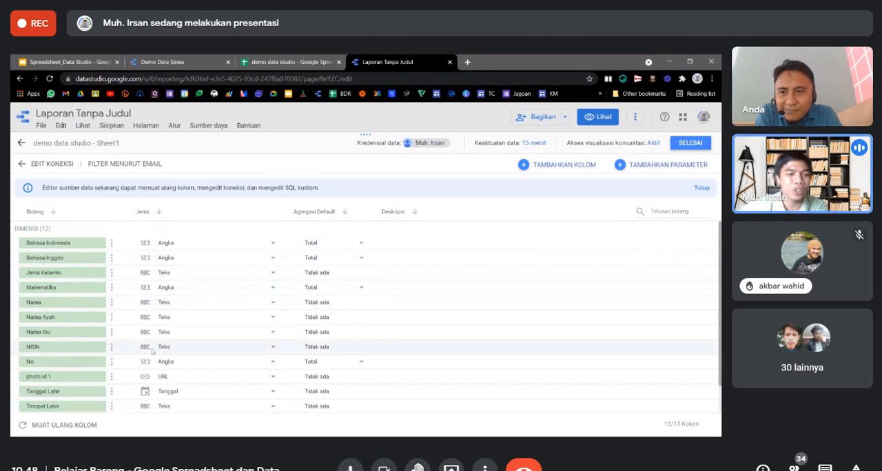
scroll(329, 389, "down", 1)
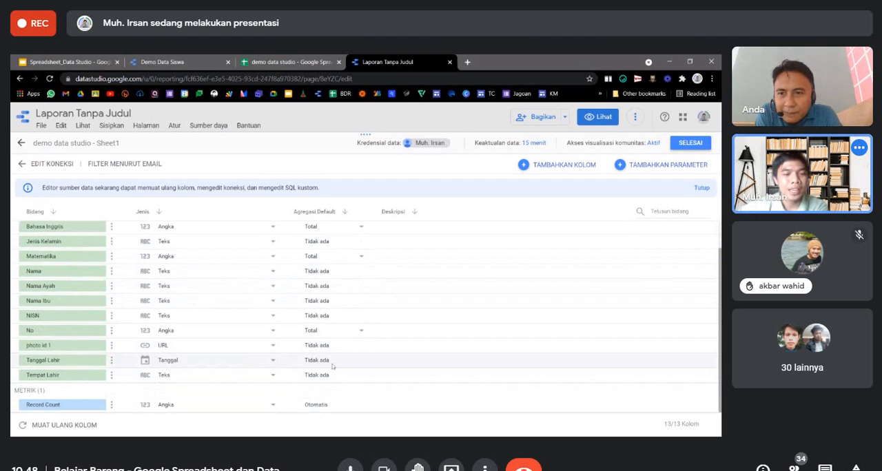
scroll(221, 324, "up", 1)
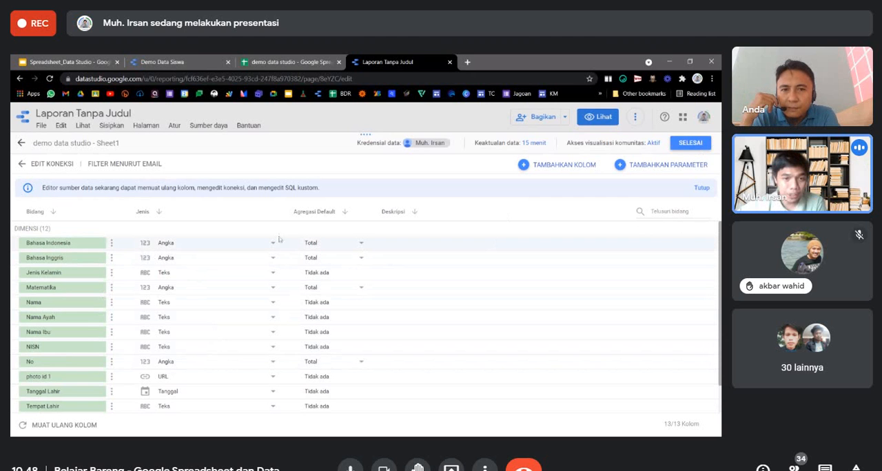
left_click(691, 148)
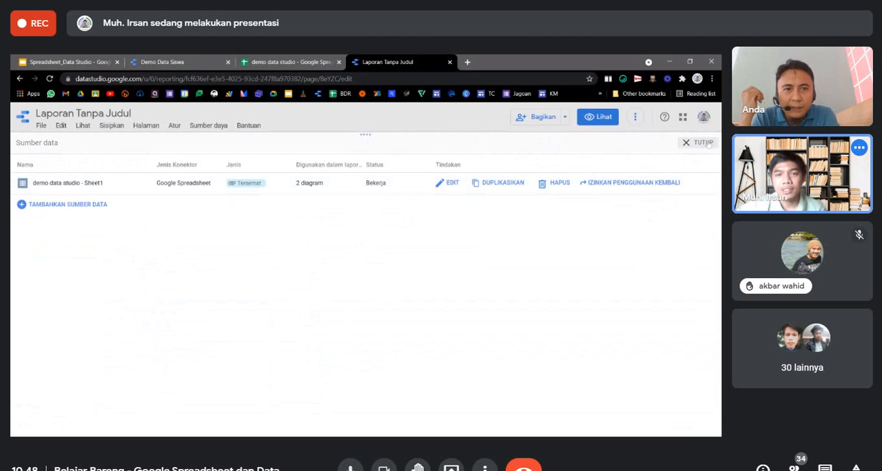
left_click(702, 145)
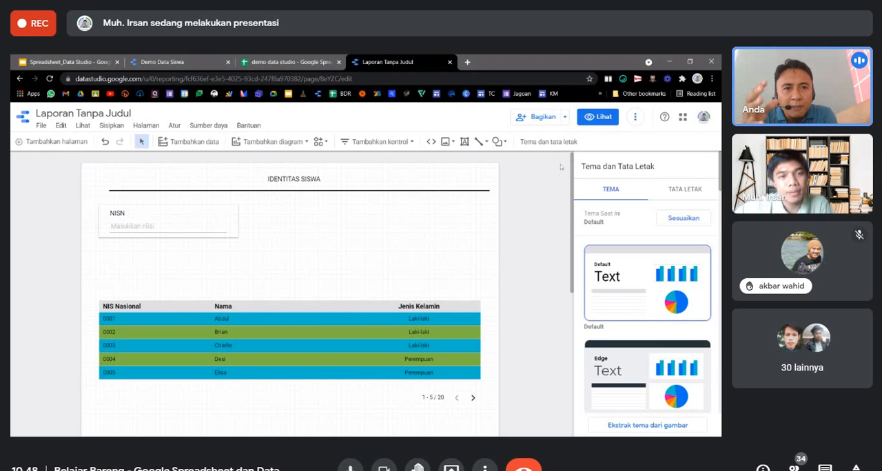
Refresh the report's data with Segarkan data.
left_click(637, 119)
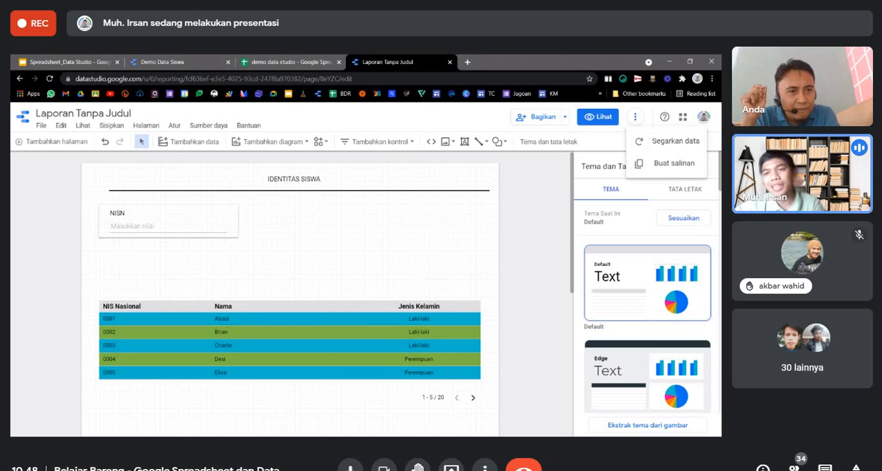
left_click(668, 141)
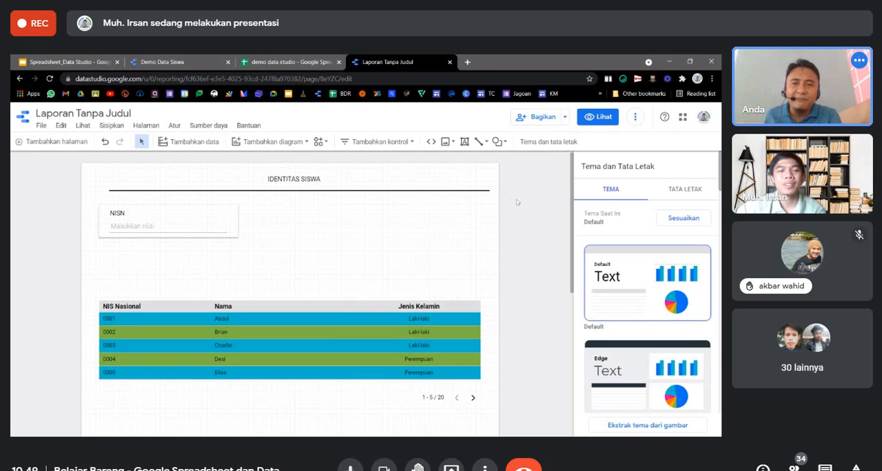
Check the NISN input box against the example report Demo Data Siswa and return to the untitled report.
left_click(176, 220)
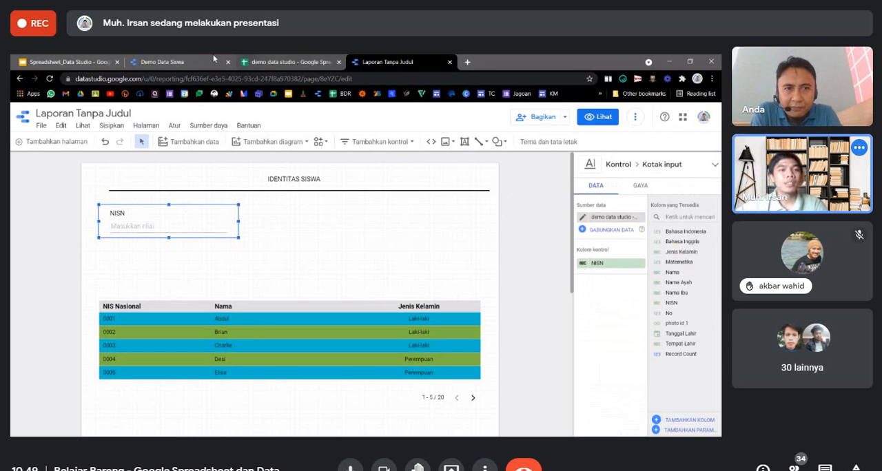
left_click(162, 61)
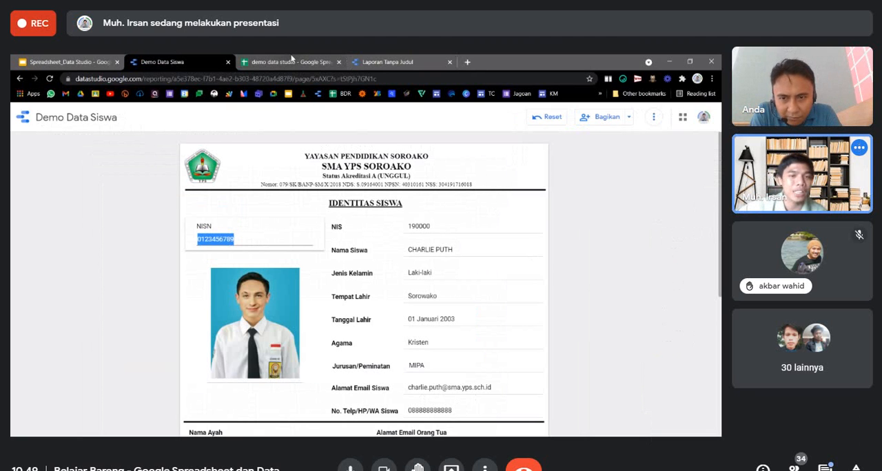
left_click(386, 62)
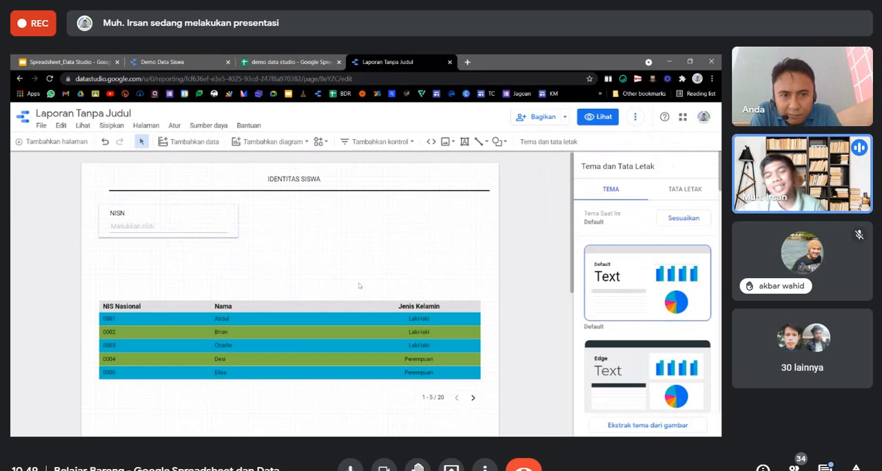
Insert a plain table beside the NISN input box and shorten it so it no longer overlaps the student table.
left_click(295, 143)
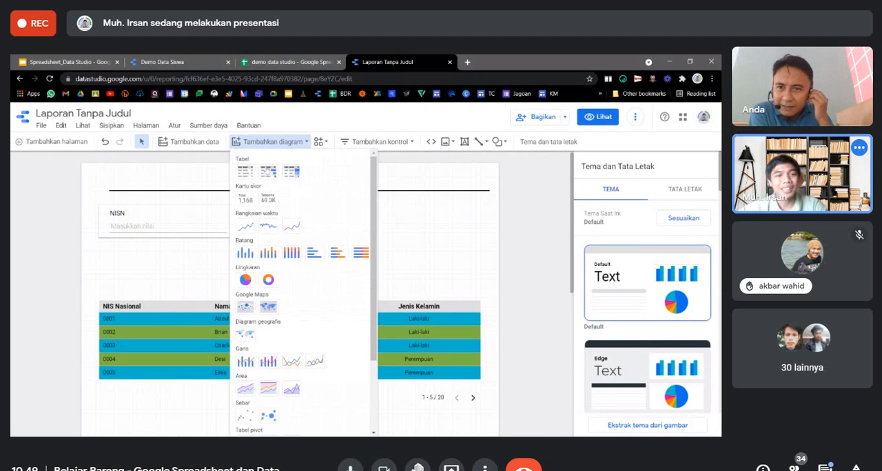
scroll(287, 337, "down", 1)
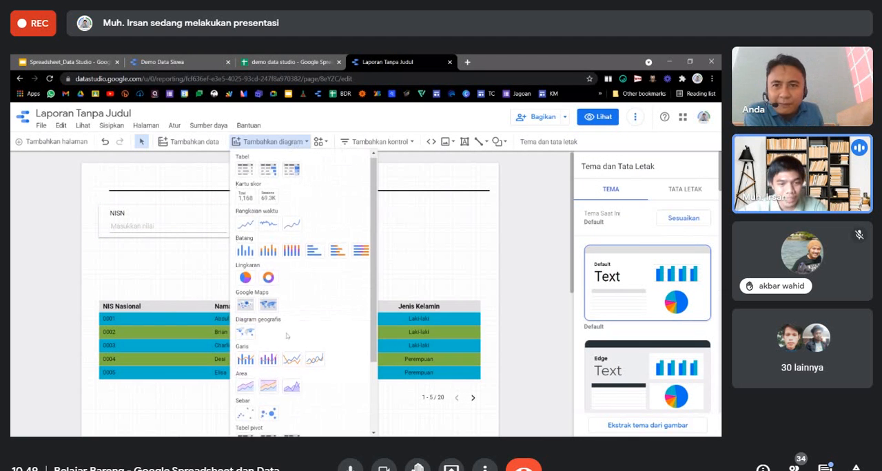
scroll(287, 337, "down", 3)
scroll(286, 341, "up", 4)
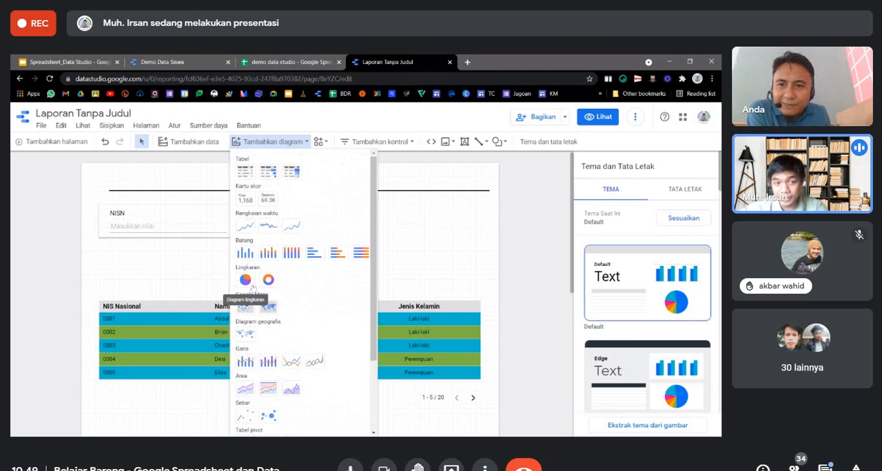
scroll(290, 257, "down", 3)
scroll(287, 255, "up", 3)
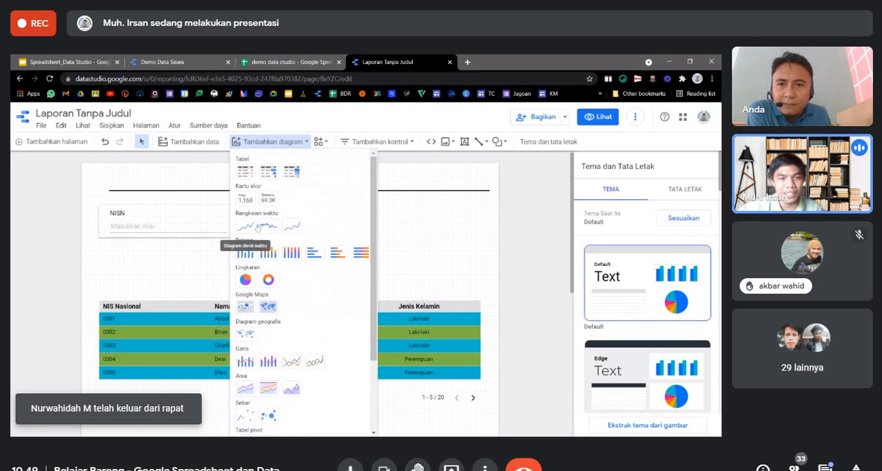
left_click(245, 172)
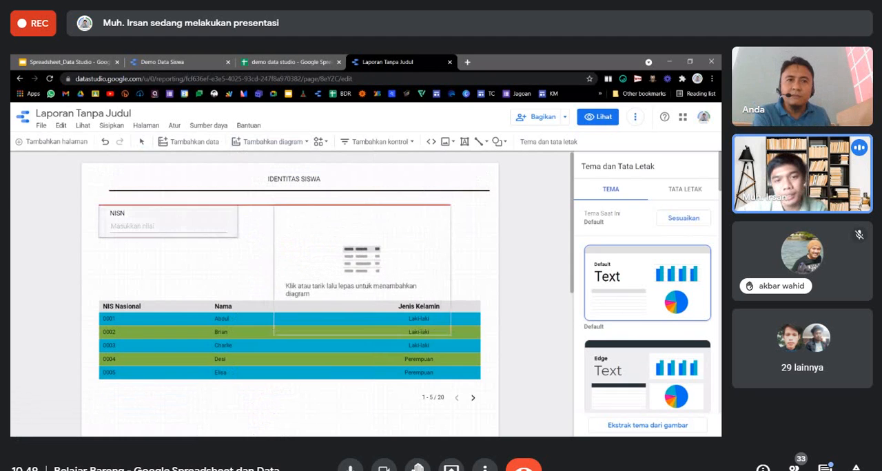
left_click(362, 252)
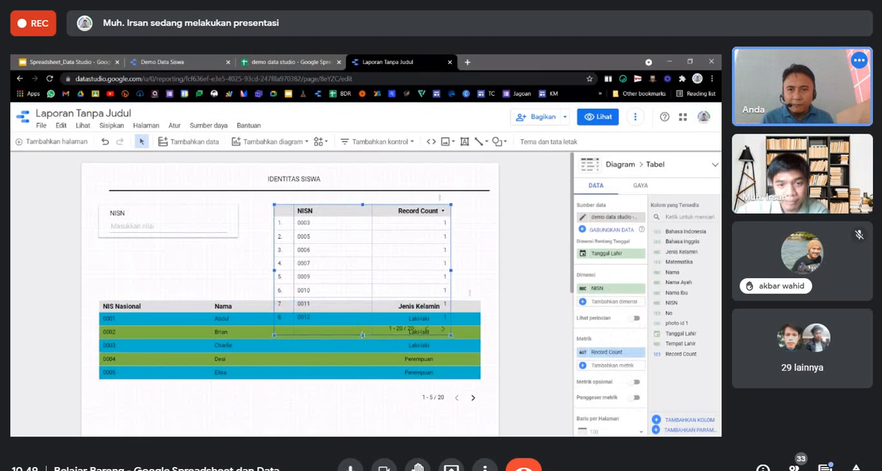
left_click_drag(362, 335, 363, 261)
left_click(461, 285)
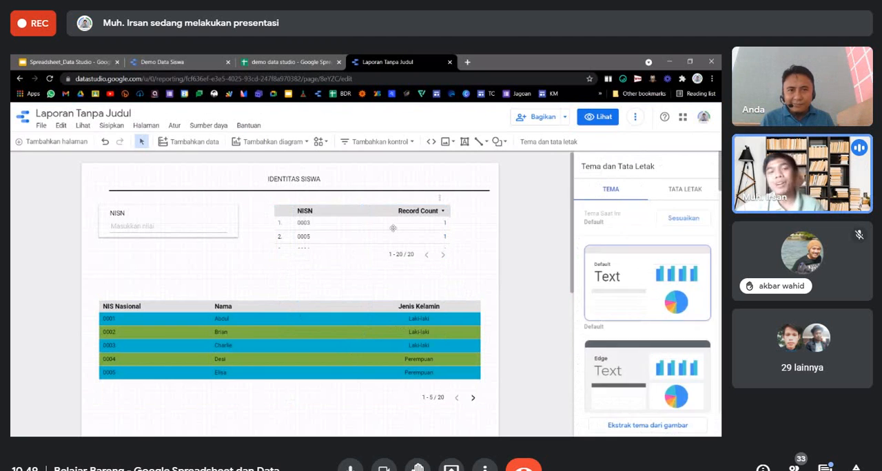
Examine how the individual student fields are laid out in the example report Demo Data Siswa.
left_click(178, 62)
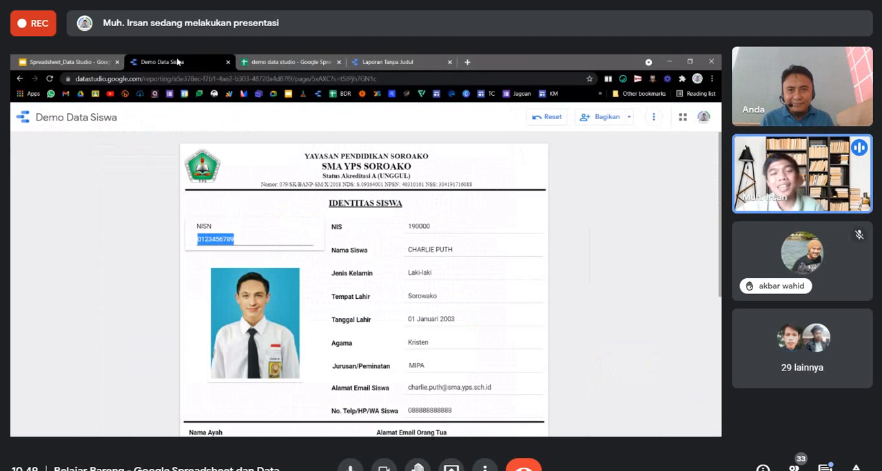
left_click(429, 230)
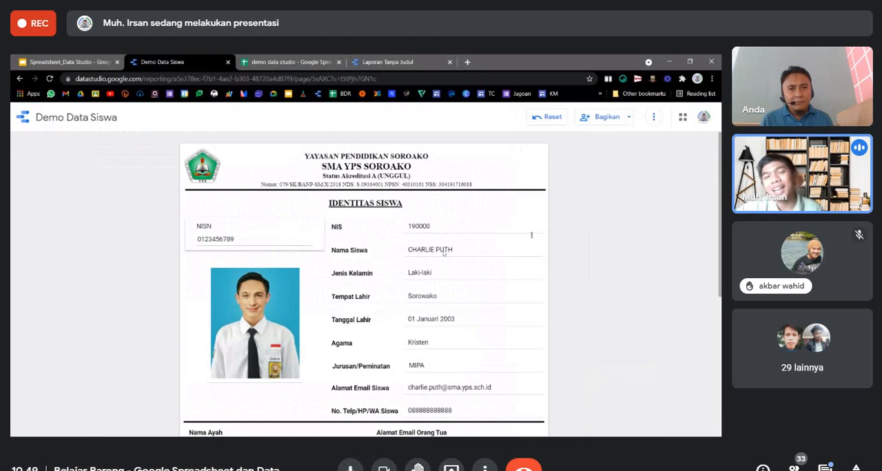
left_click(375, 62)
Replace the new table's NISN dimension with Nama.
left_click(405, 222)
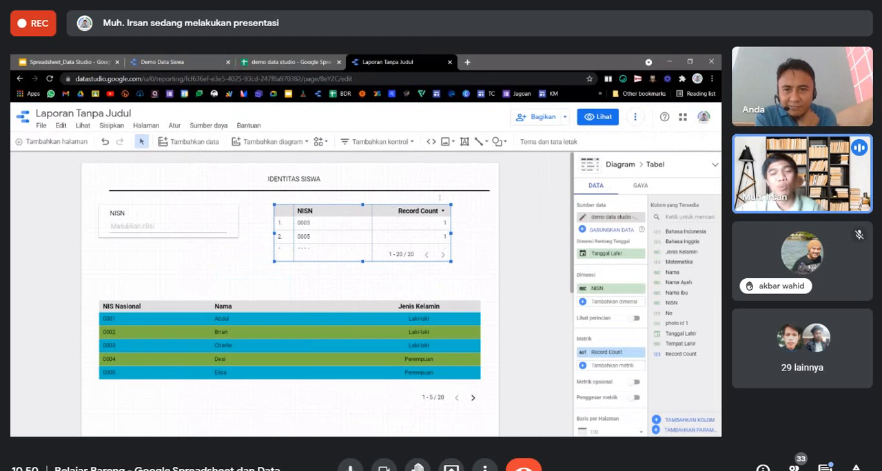
left_click(597, 291)
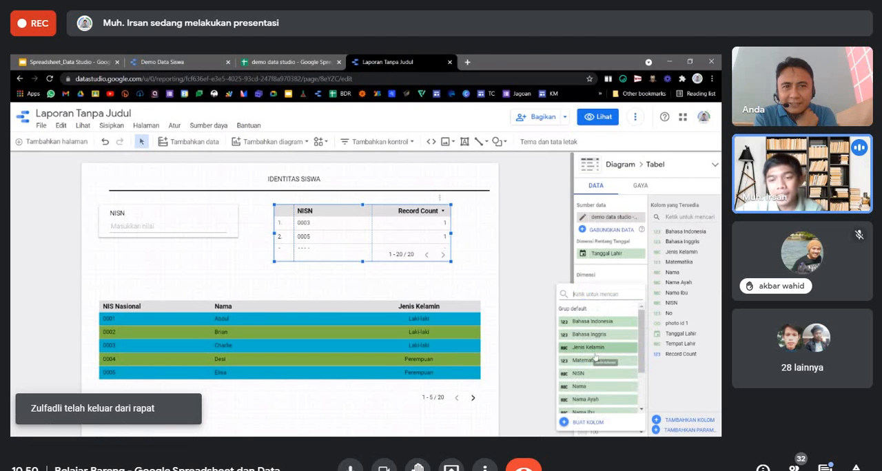
left_click(597, 386)
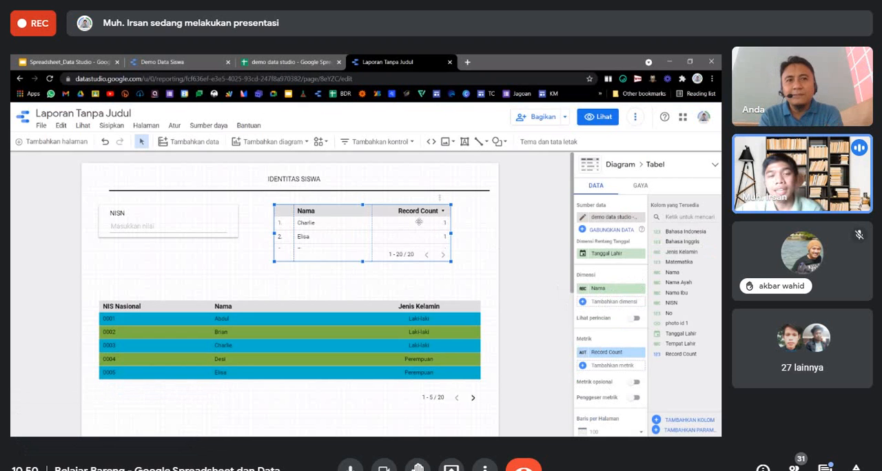
Set the Nama table's rows per page to 1.
left_click(194, 212)
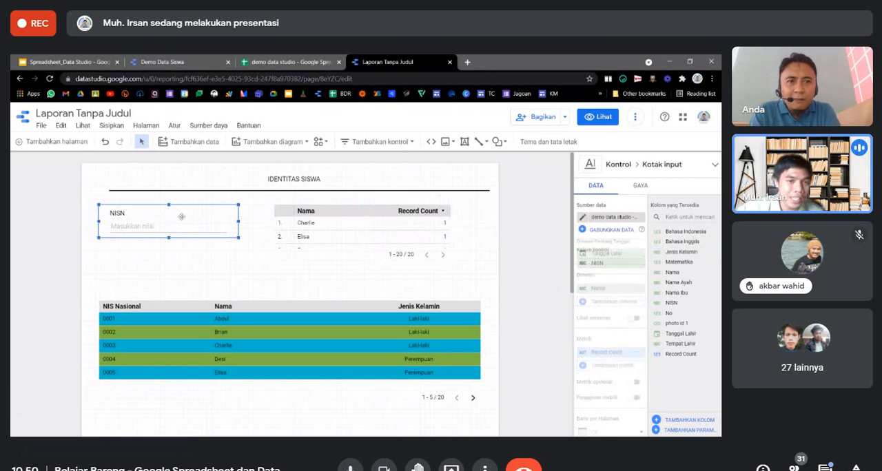
left_click(327, 220)
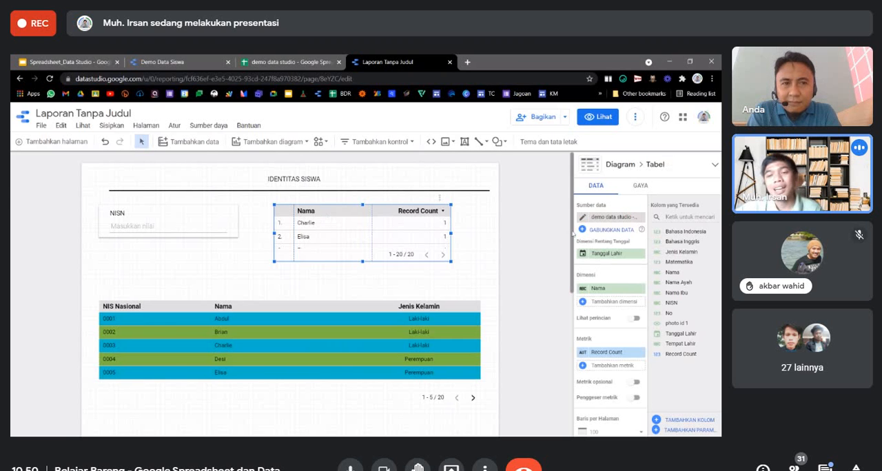
scroll(610, 296, "down", 2)
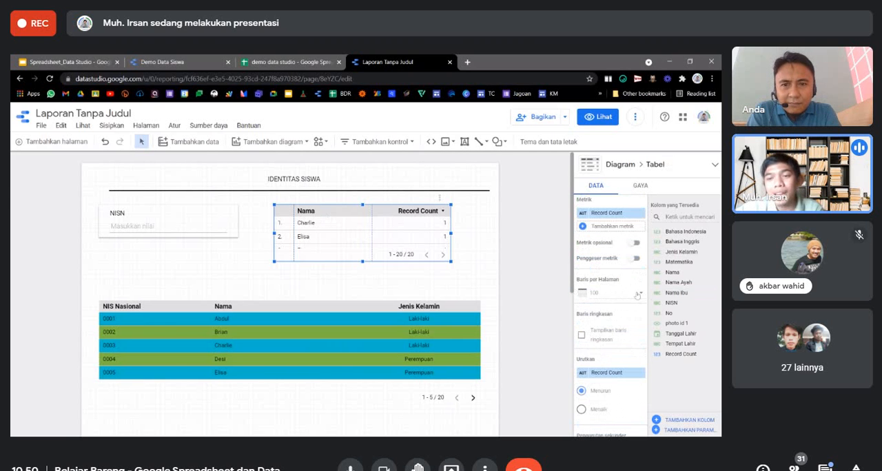
left_click(637, 294)
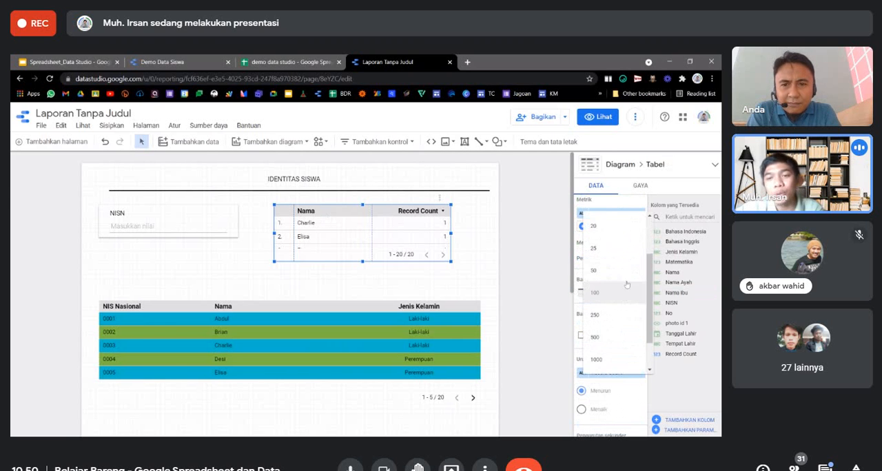
left_click(496, 304)
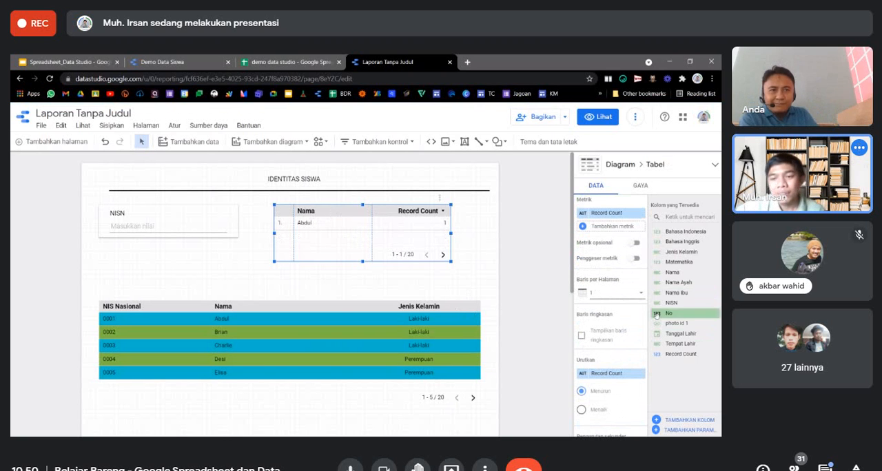
Remove the Record Count metric from the Nama table.
scroll(622, 357, "down", 1)
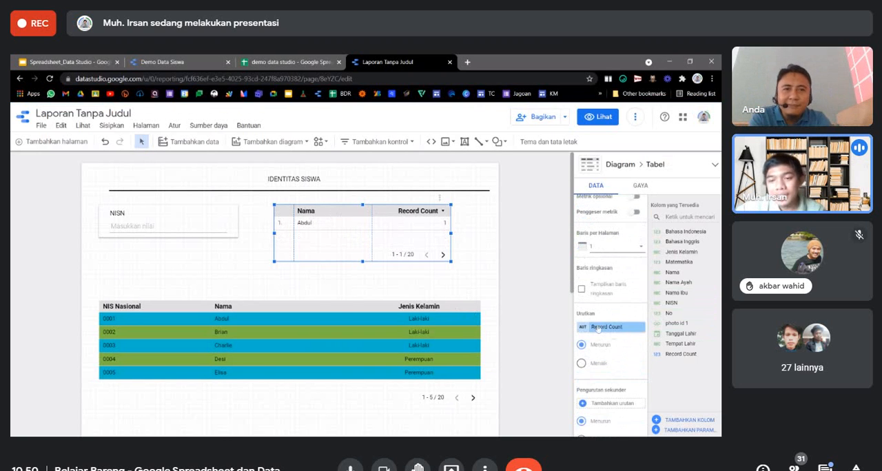
scroll(640, 324, "up", 3)
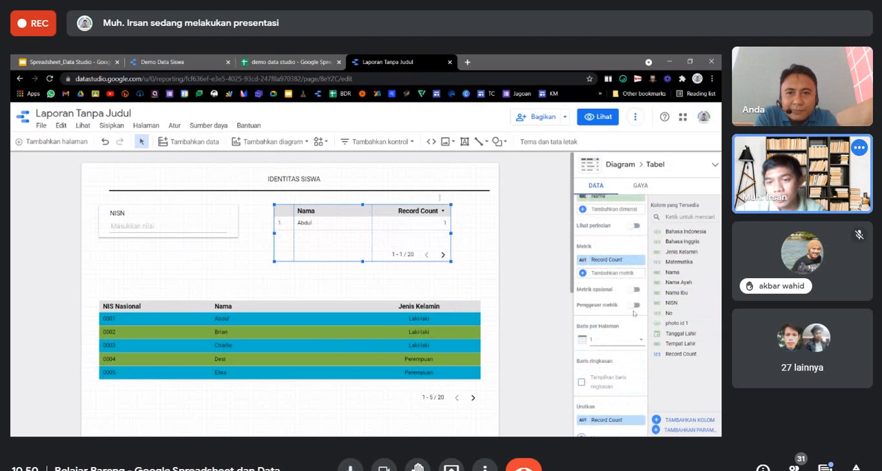
left_click(641, 306)
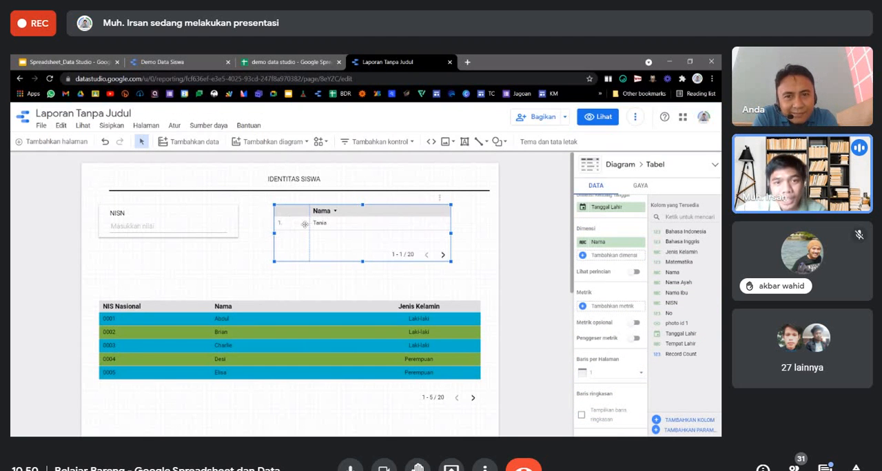
Hide the Nama table's row numbers and pagination, and shrink its height to fit the header and one row.
left_click(642, 186)
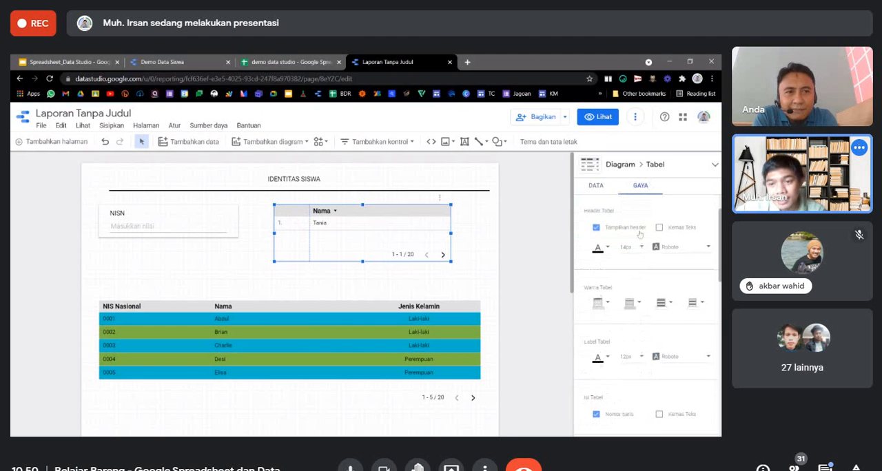
left_click(597, 277)
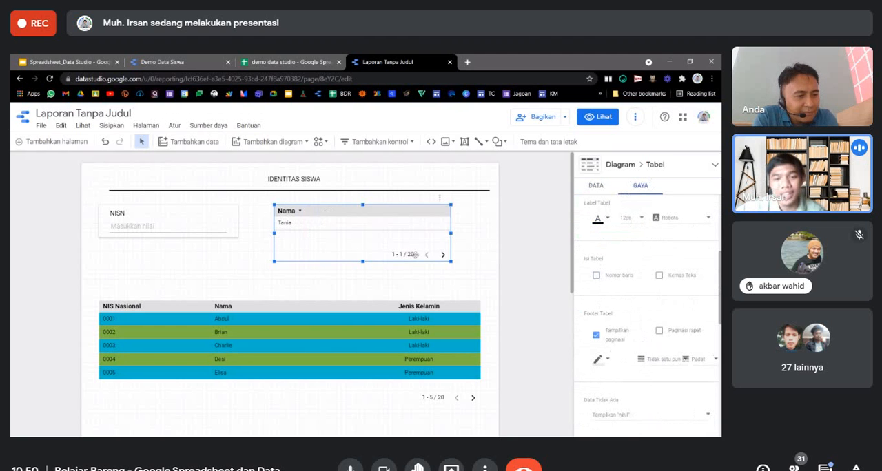
left_click_drag(362, 261, 410, 244)
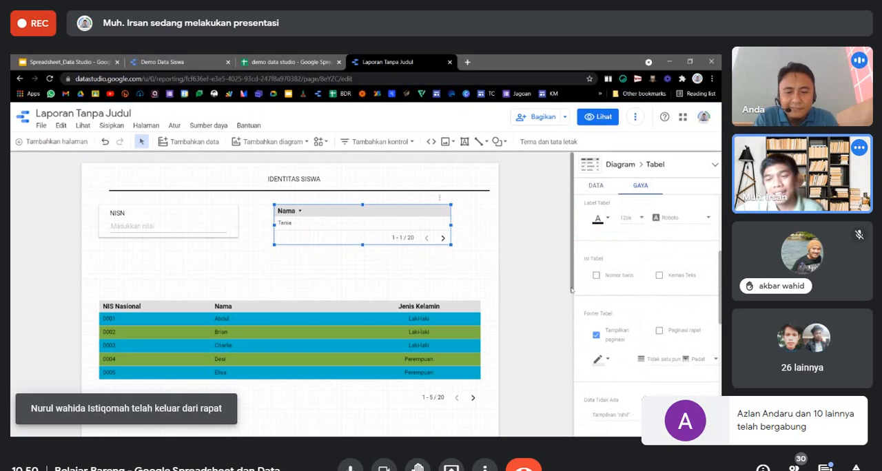
left_click(596, 335)
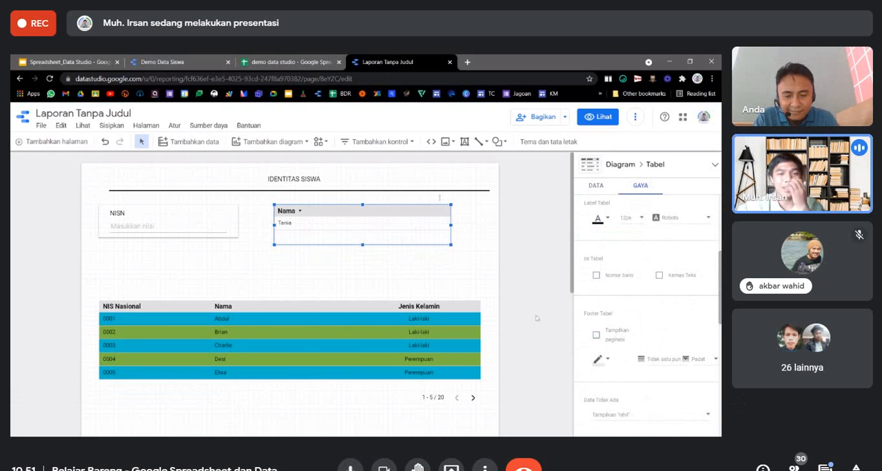
left_click_drag(362, 246, 362, 237)
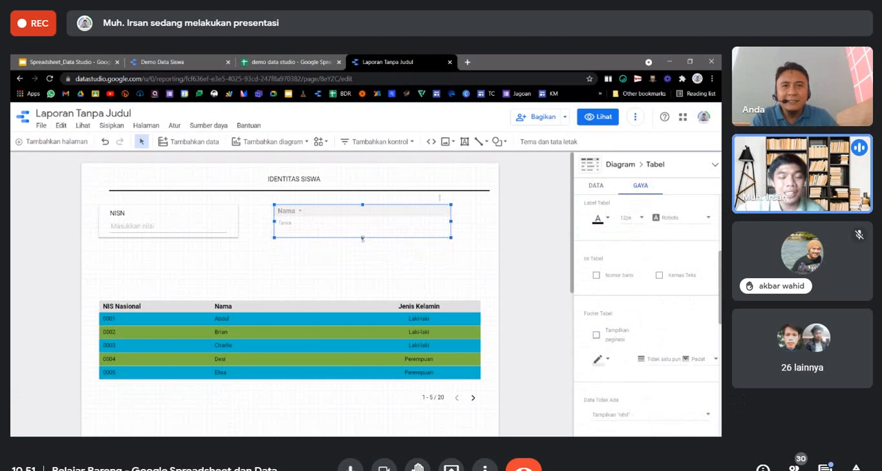
Preview the report in view mode to check the NISN filter and Nama table, and return to editing.
left_click(557, 257)
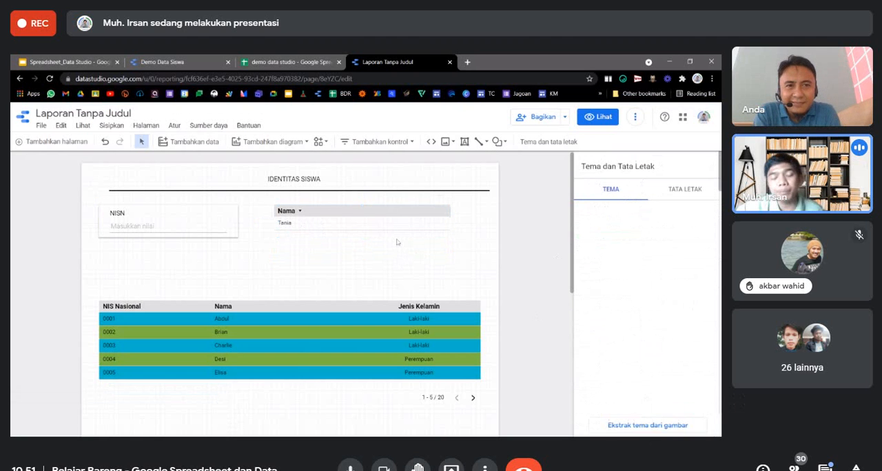
left_click(337, 220)
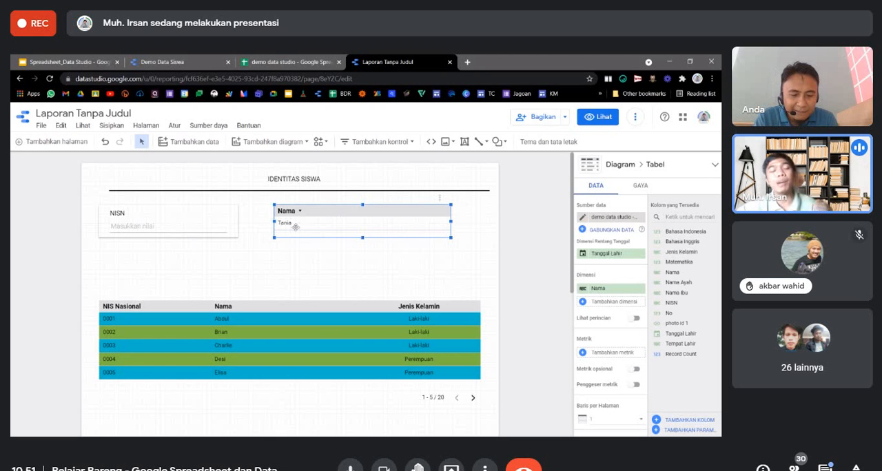
left_click(597, 117)
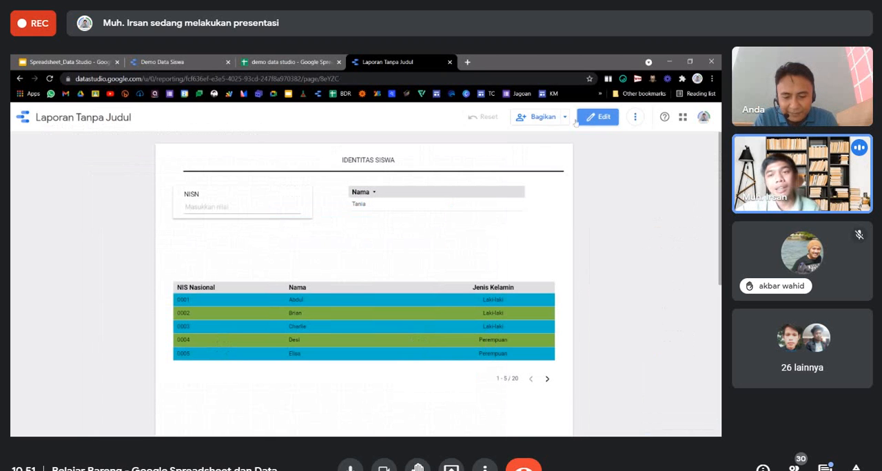
left_click(207, 207)
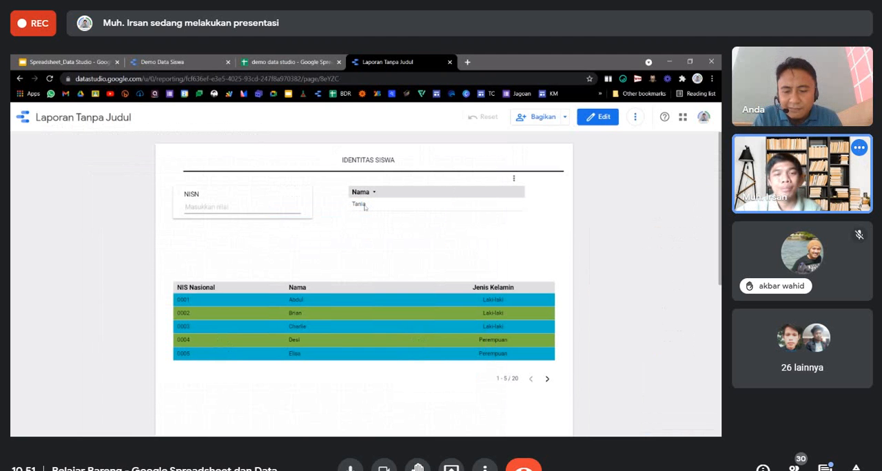
left_click(613, 122)
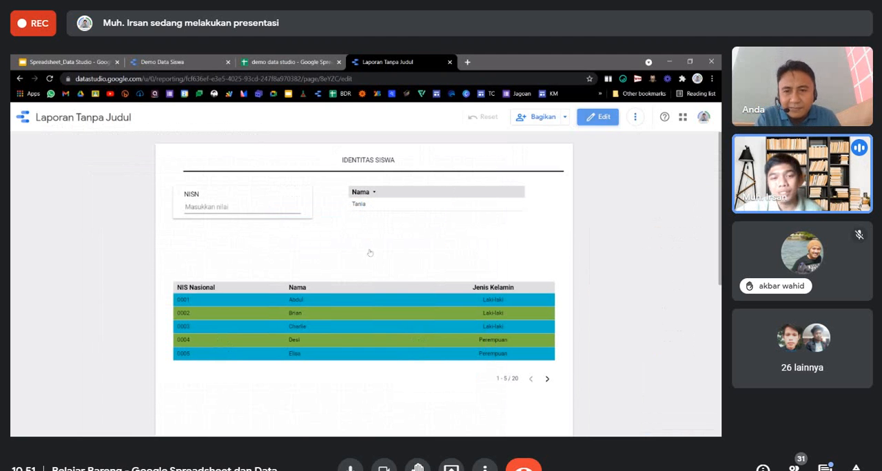
Remove the grey background fill from the Nama table's header.
left_click(328, 221)
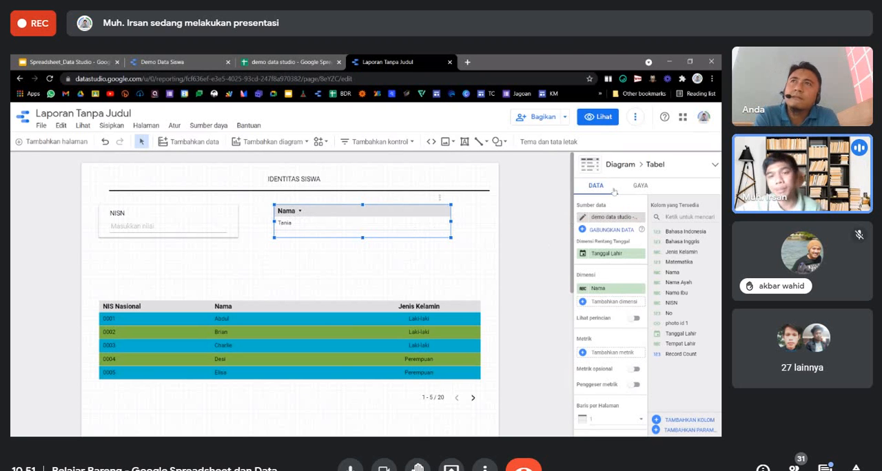
left_click(647, 188)
scroll(616, 297, "down", 5)
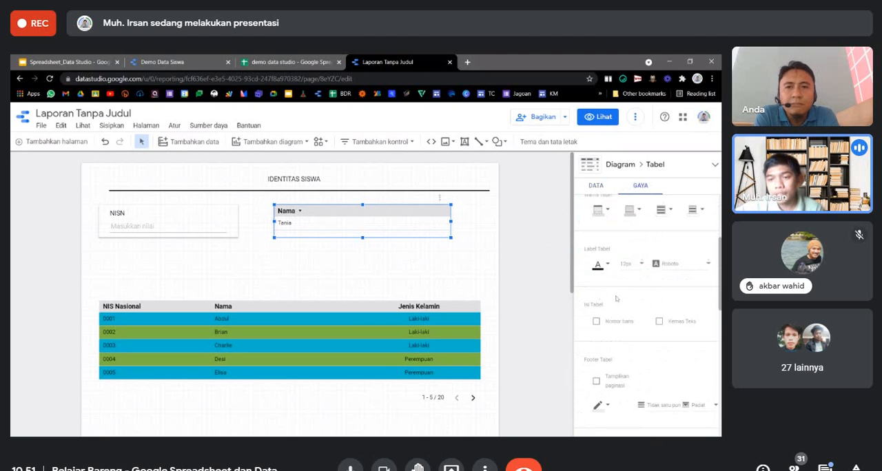
scroll(616, 298, "up", 3)
left_click(607, 305)
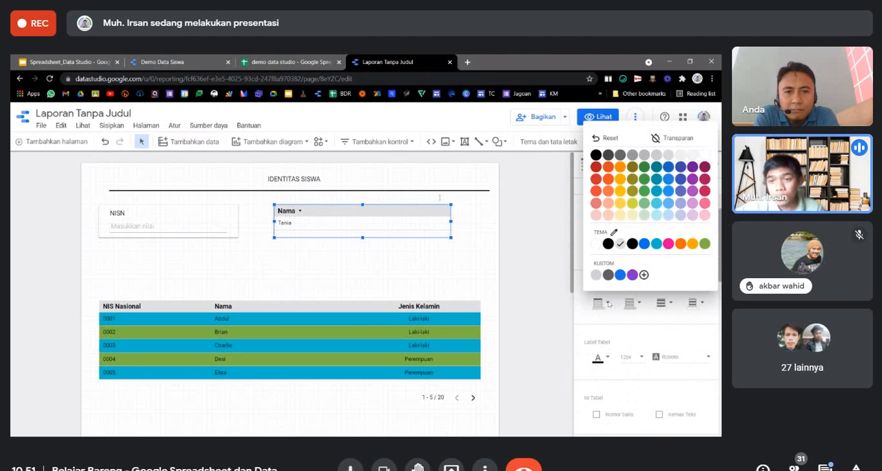
left_click(472, 250)
left_click(296, 245)
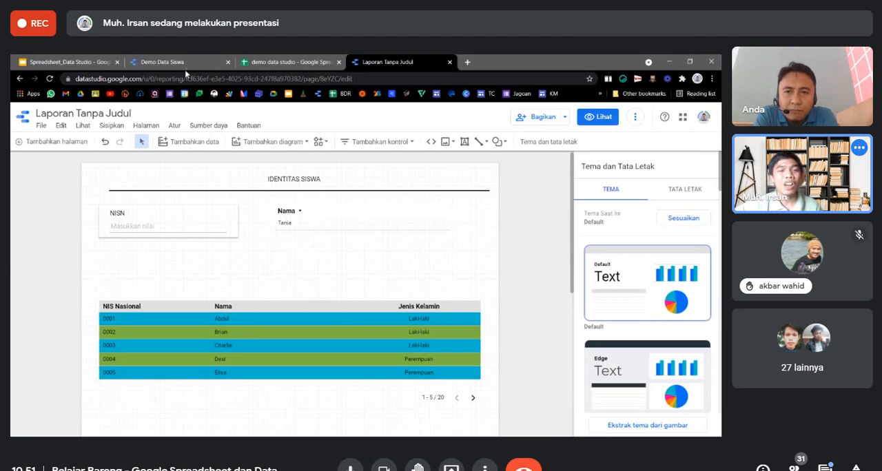
Consult the Demo Data Siswa report for its label layout, and narrow the Nama table from its left edge to make room.
left_click(165, 62)
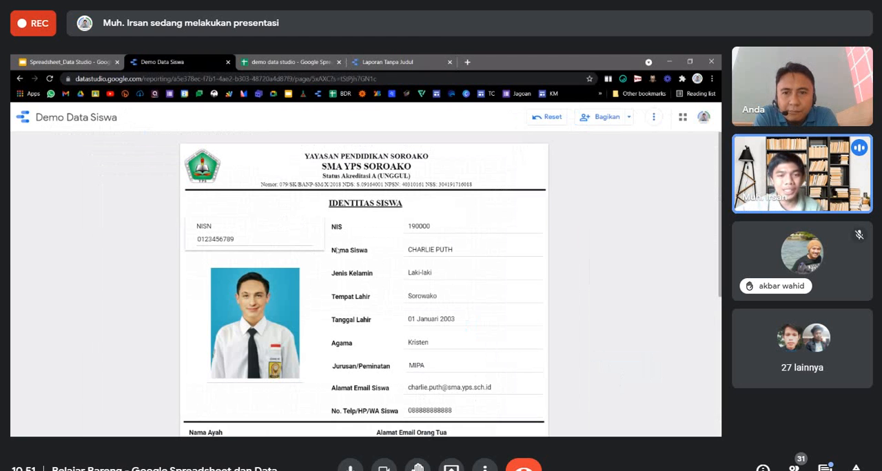
left_click(361, 58)
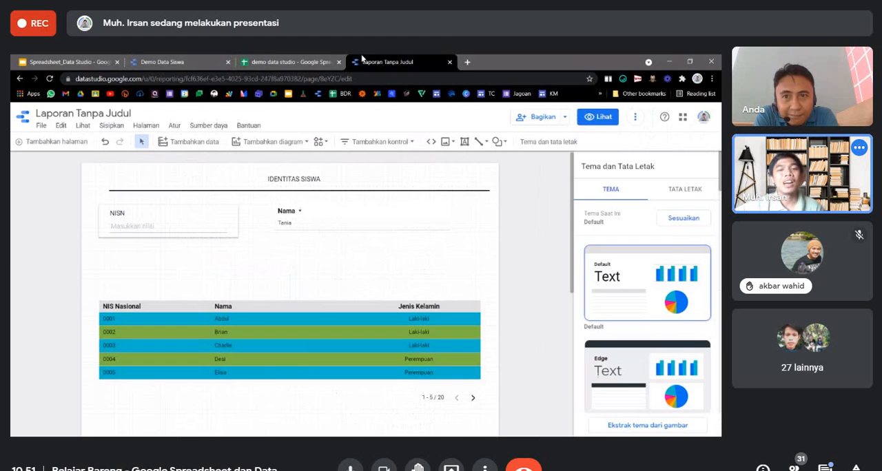
left_click(307, 223)
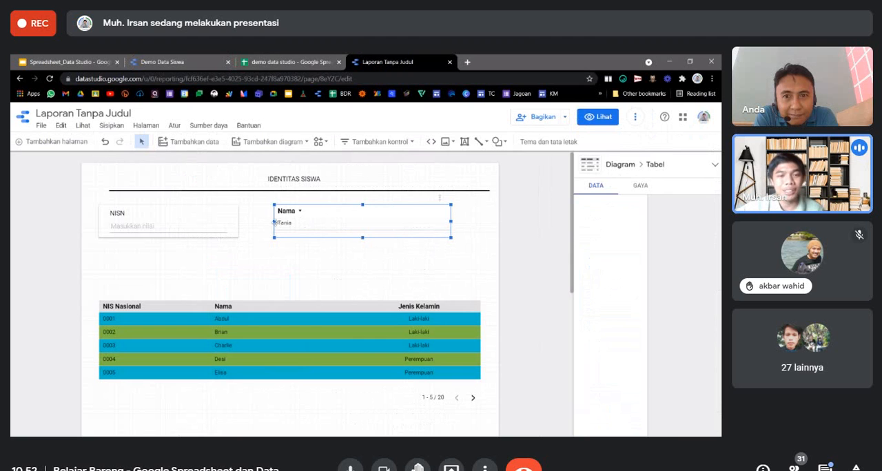
Add a text label reading "Nama" between the NISN filter and the Nama table.
left_click(465, 141)
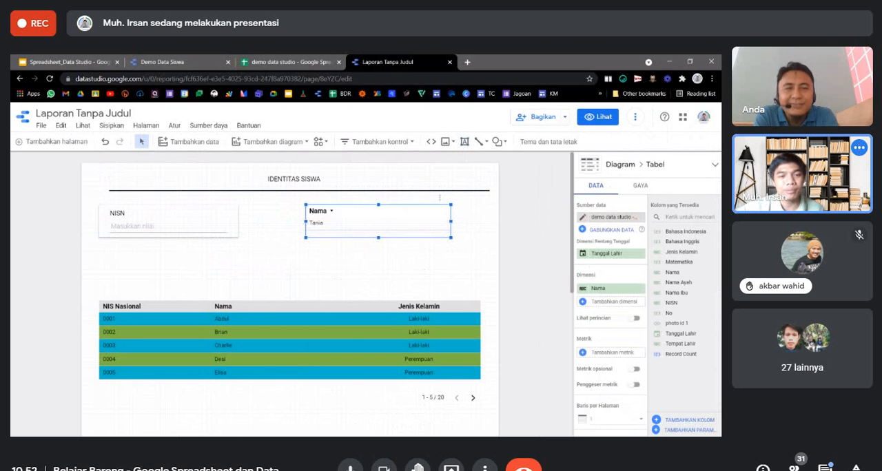
left_click_drag(253, 212, 301, 231)
type("Nama")
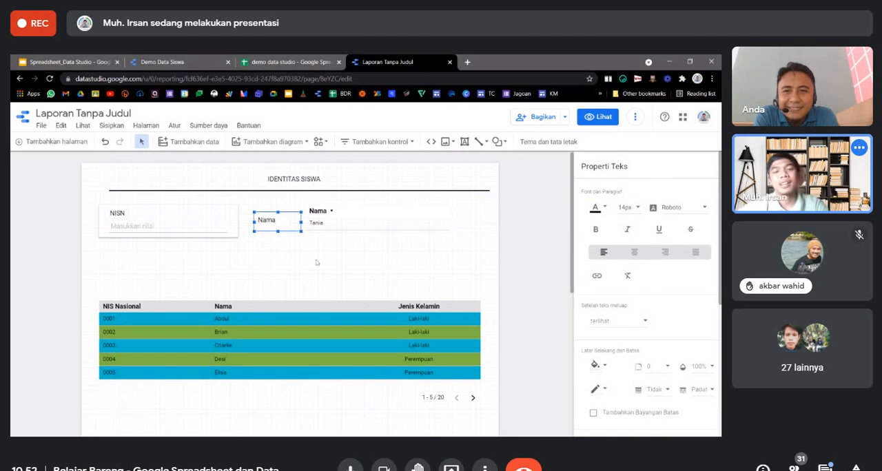
left_click(317, 262)
left_click(277, 224)
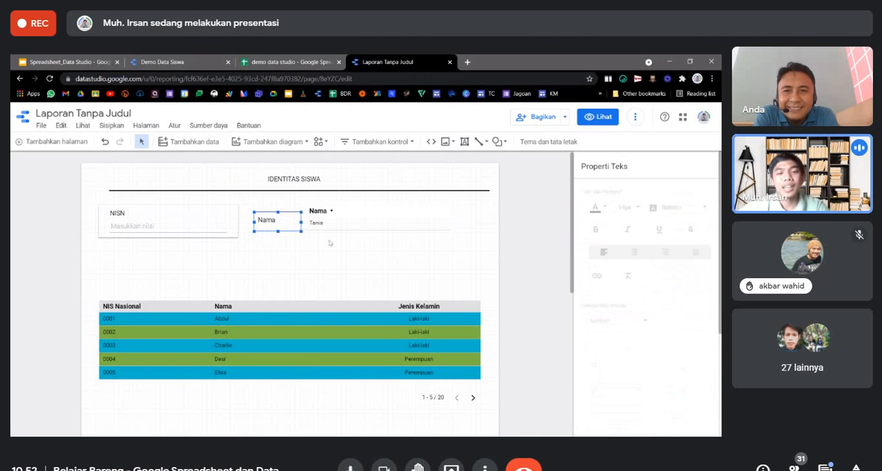
Set the Nama table's body text size to 14px and lower the Nama label to line up with the table's value row.
left_click(328, 225)
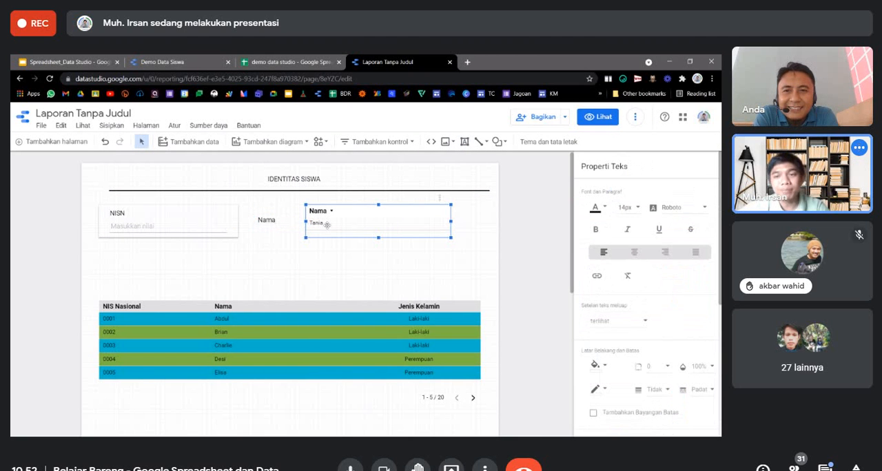
left_click(640, 186)
scroll(636, 360, "down", 1)
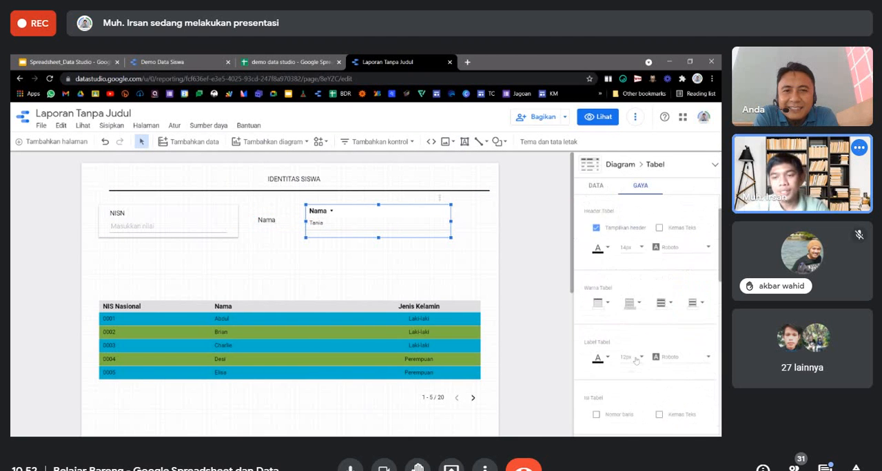
left_click(635, 359)
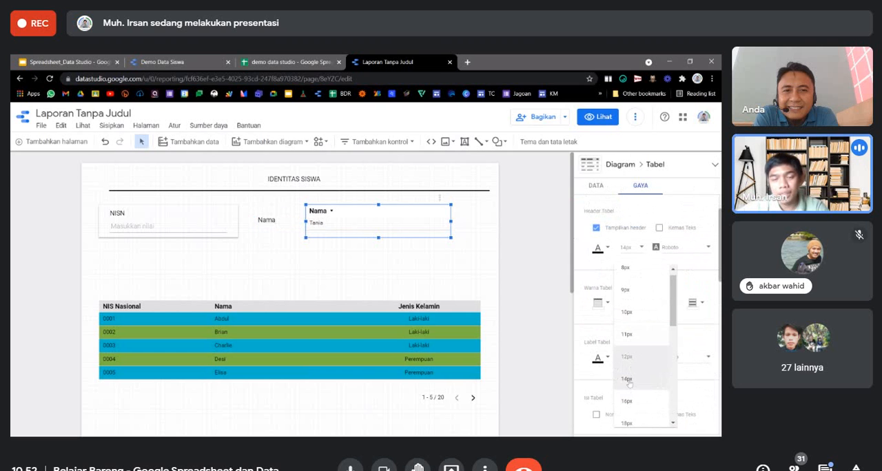
left_click(629, 381)
left_click(275, 220)
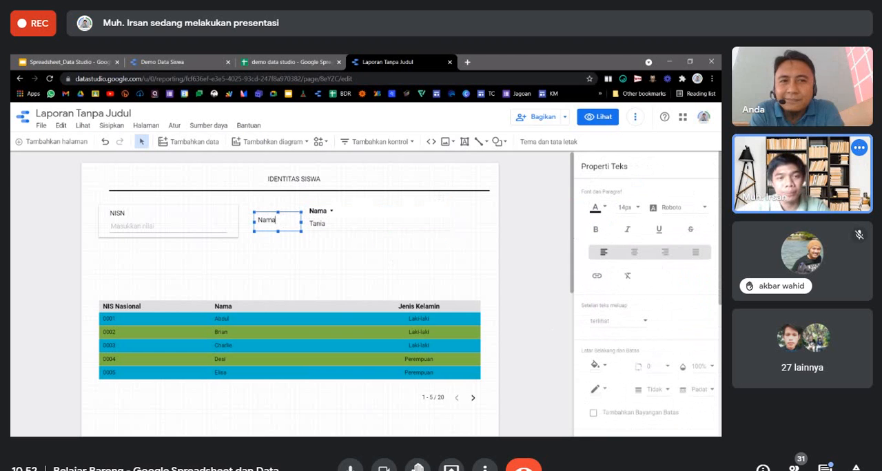
left_click_drag(284, 231, 285, 234)
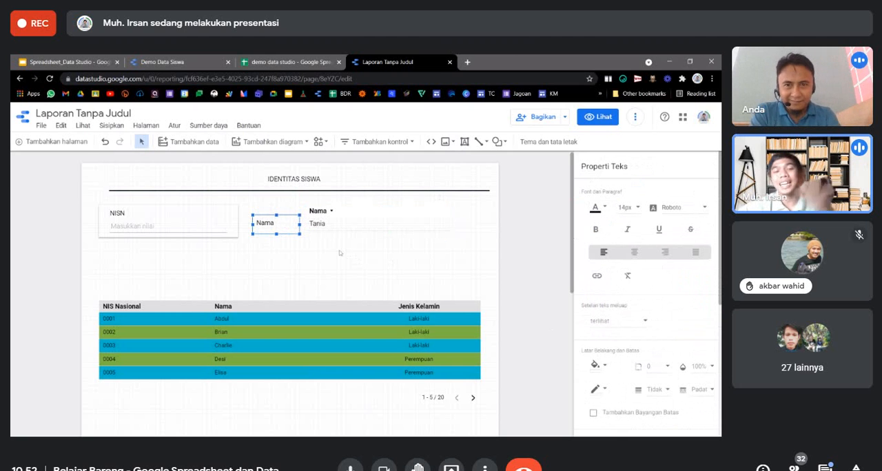
Hide the Nama table's header and fit the one-row table beside its label, using the Demo Data Siswa report as reference.
left_click(329, 214)
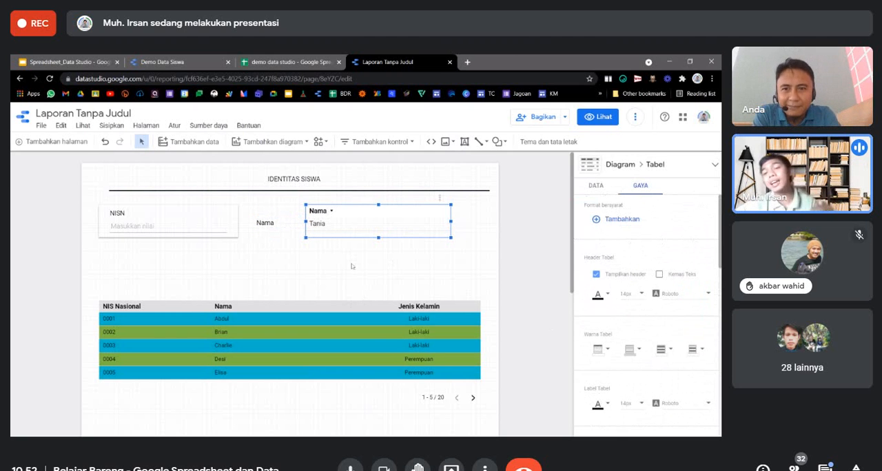
left_click(597, 275)
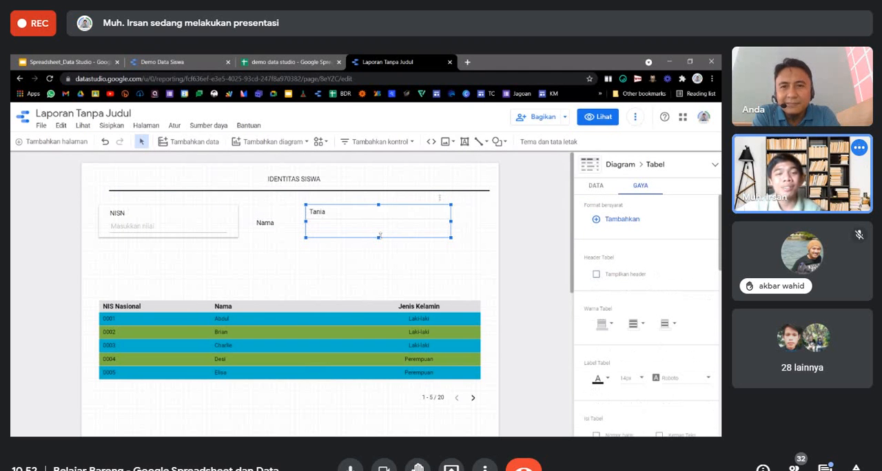
mouse_move(378, 238)
left_mouse_down()
mouse_move(384, 219)
mouse_move(383, 227)
left_mouse_up()
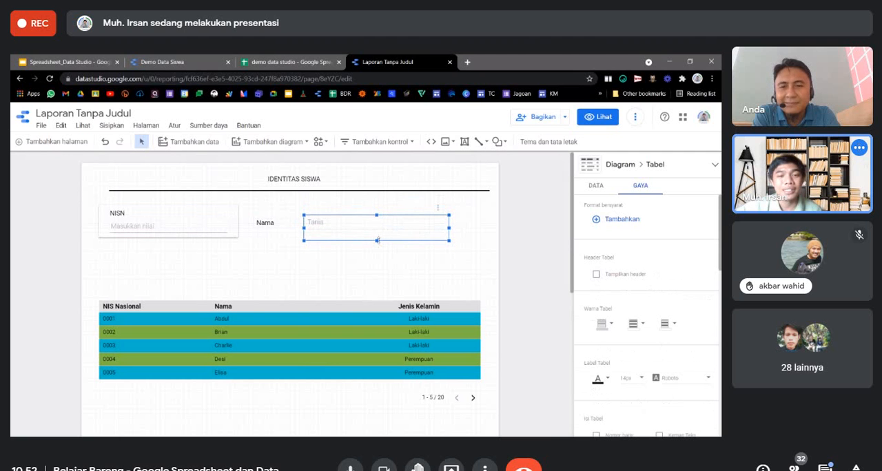
left_click(196, 57)
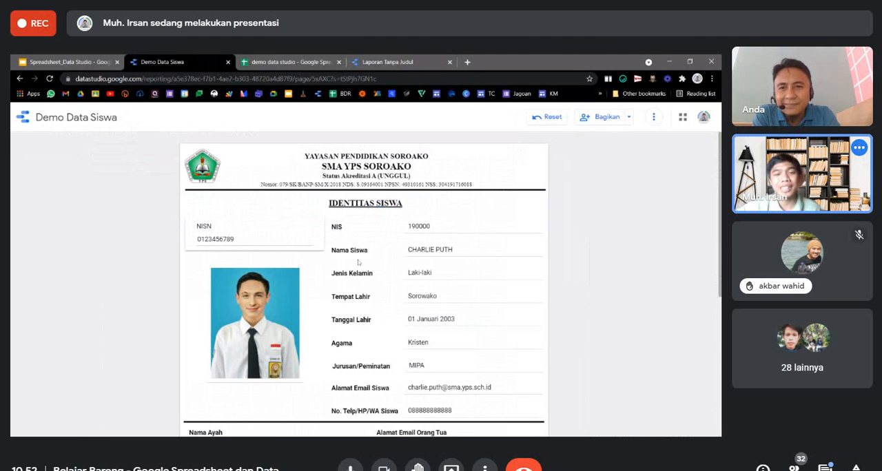
left_click(352, 60)
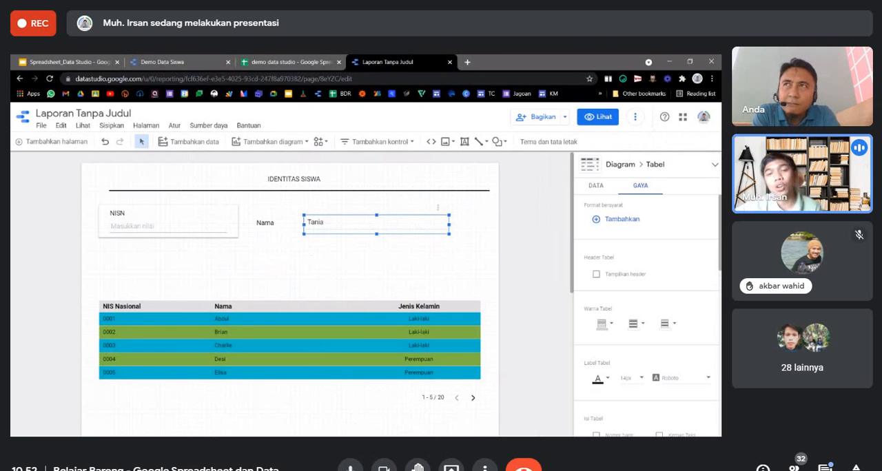
Sort the Nama table by the No field in ascending order (Menaik).
left_click(594, 186)
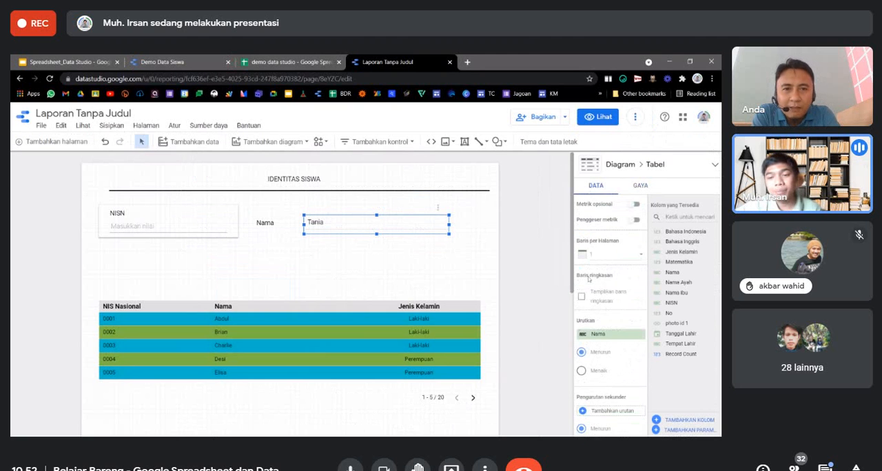
scroll(593, 290, "down", 2)
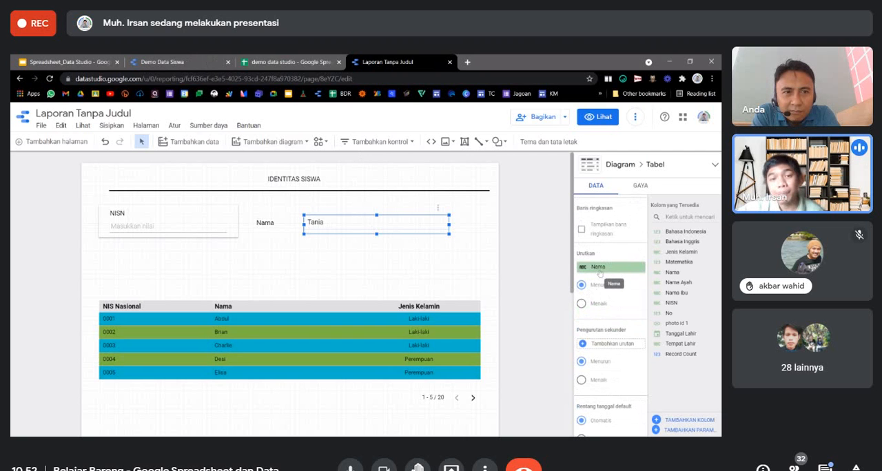
left_click(582, 304)
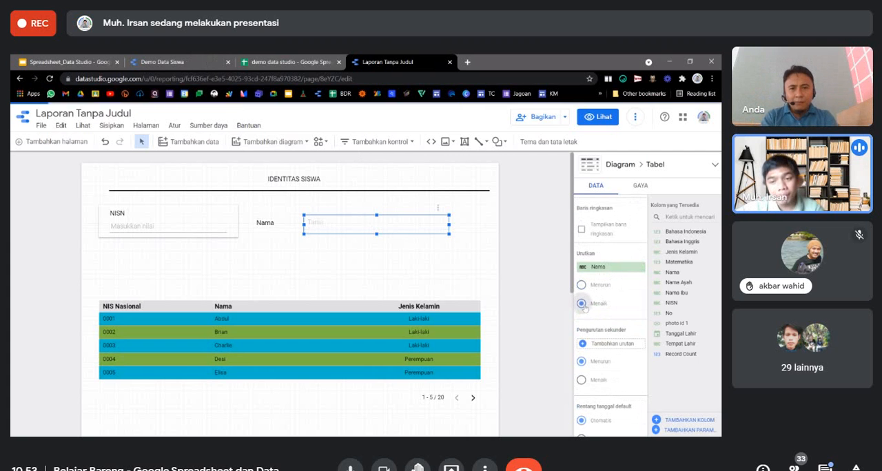
left_click(599, 270)
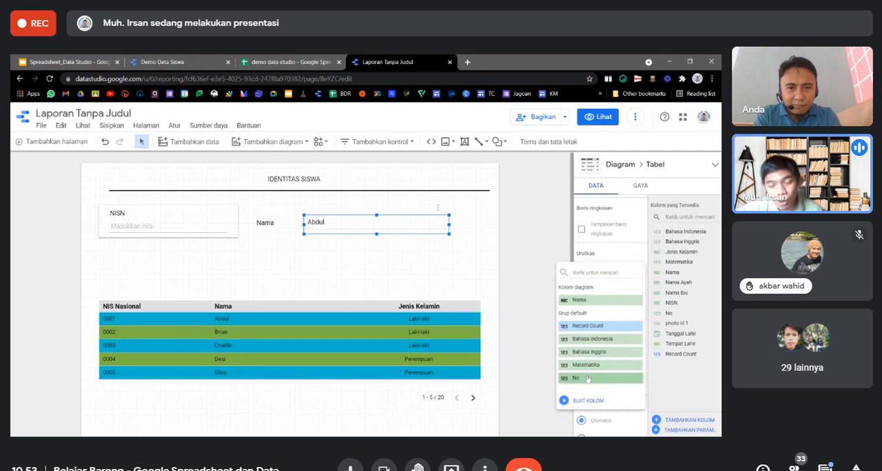
left_click(586, 377)
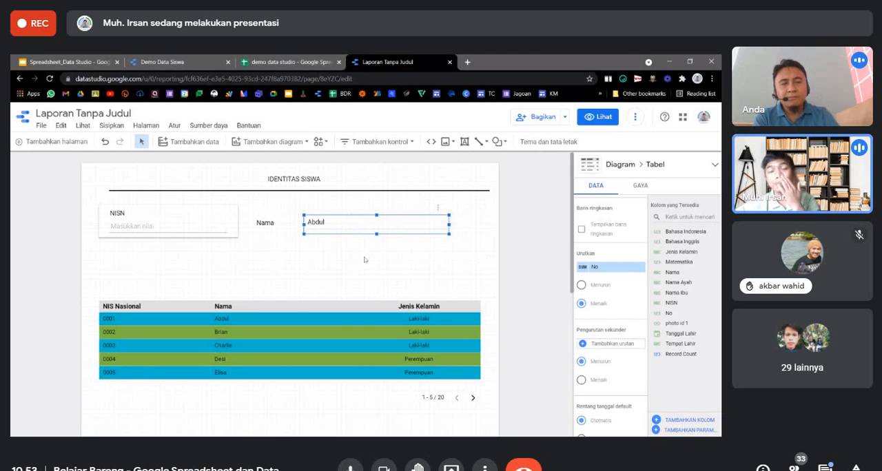
Switch to the demo data studio spreadsheet and insert one row above row 5, the first student record.
left_click(298, 60)
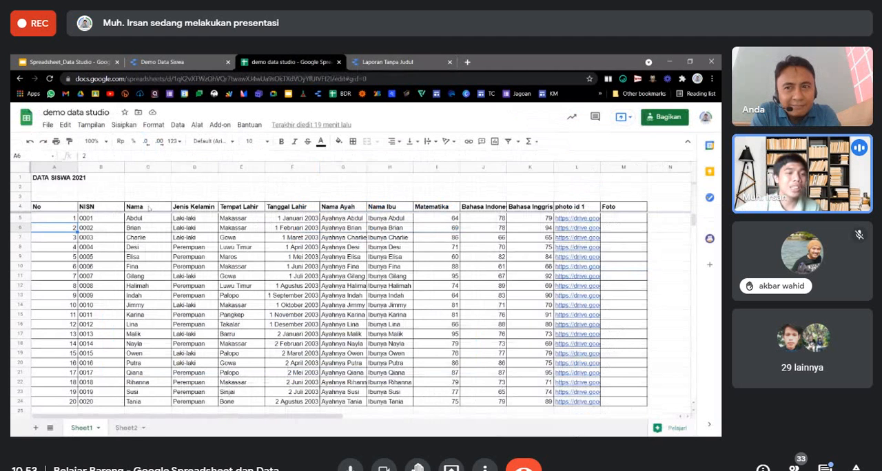
left_click(18, 217)
right_click(18, 218)
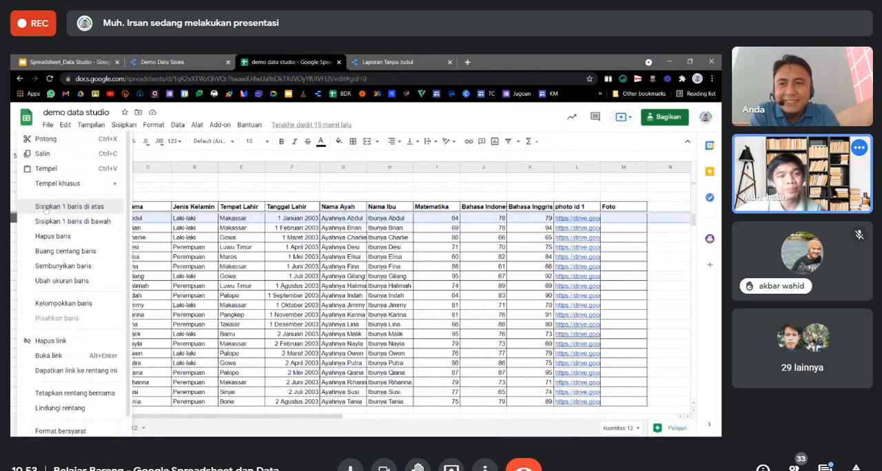
left_click(45, 208)
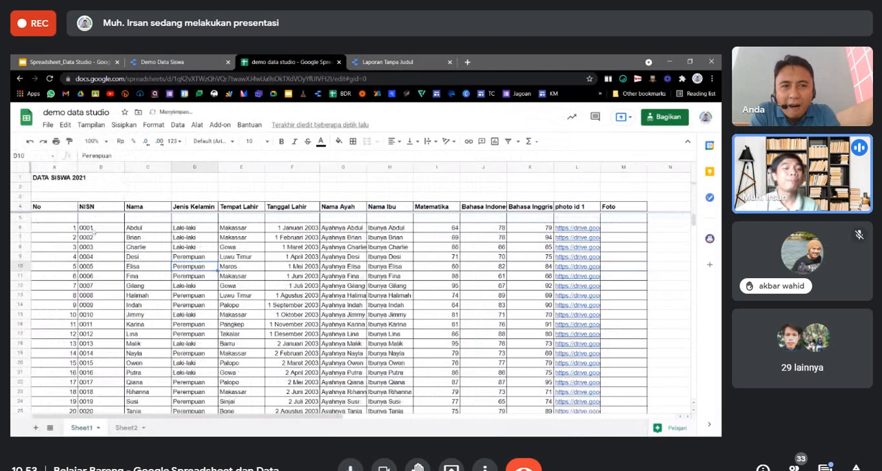
Enter 0 as the No value and a dash as the NISN of the empty record in row 5.
left_click(70, 218)
type("0")
key("Tab")
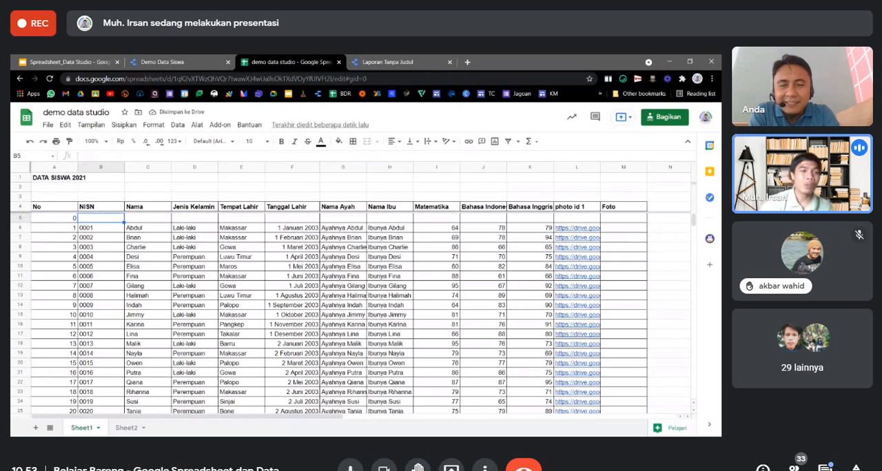
type("'")
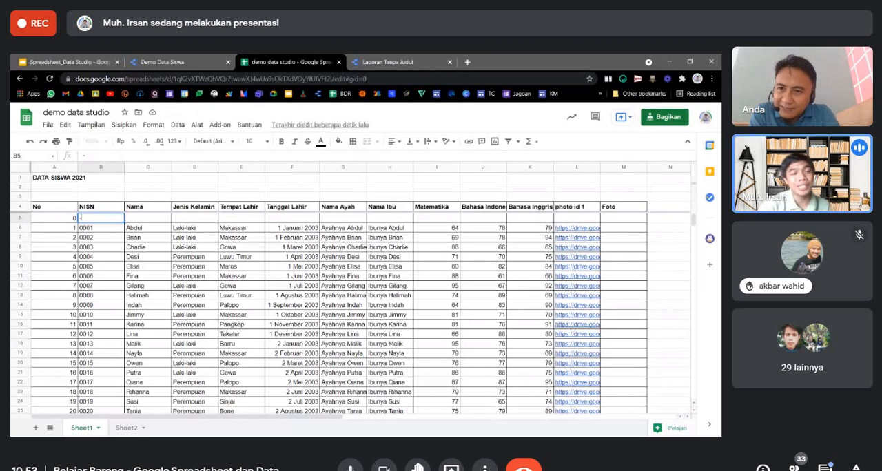
key("Return")
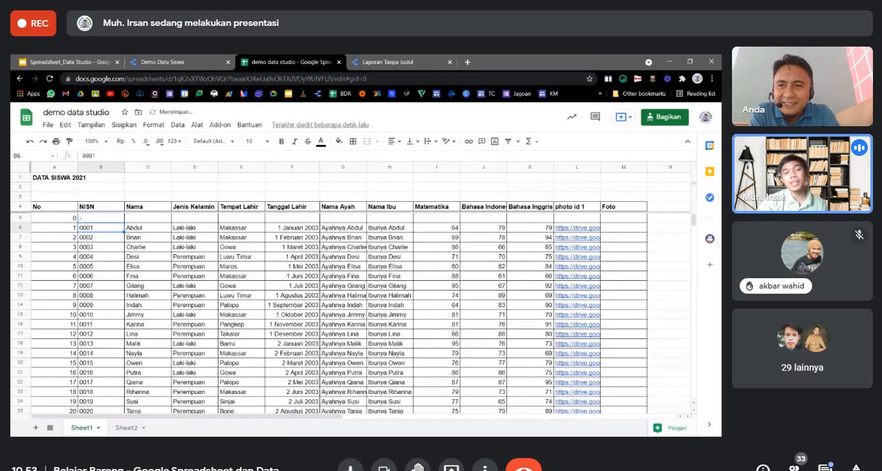
key("Up")
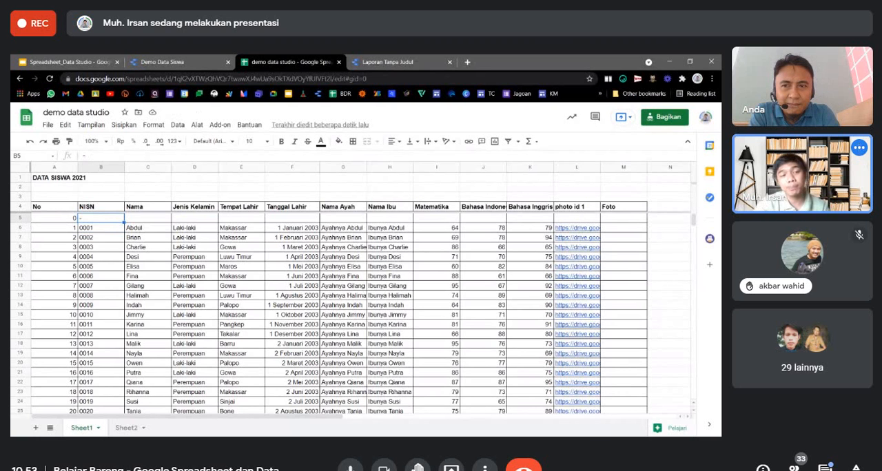
key("Return")
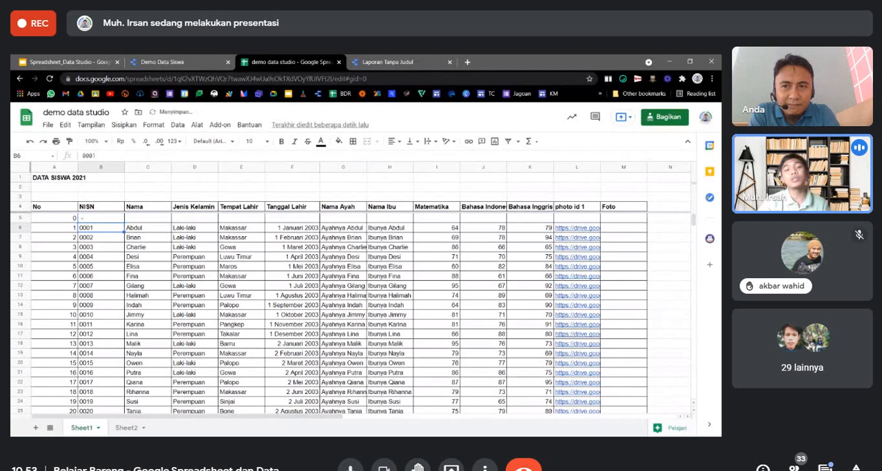
key("Up")
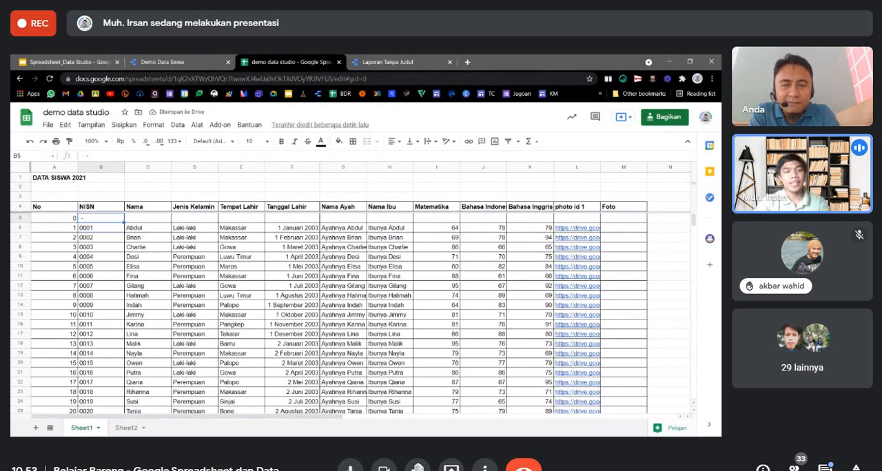
Copy the NISN dash placeholder across row 5 through the photo id 1 column.
key("ctrl+c")
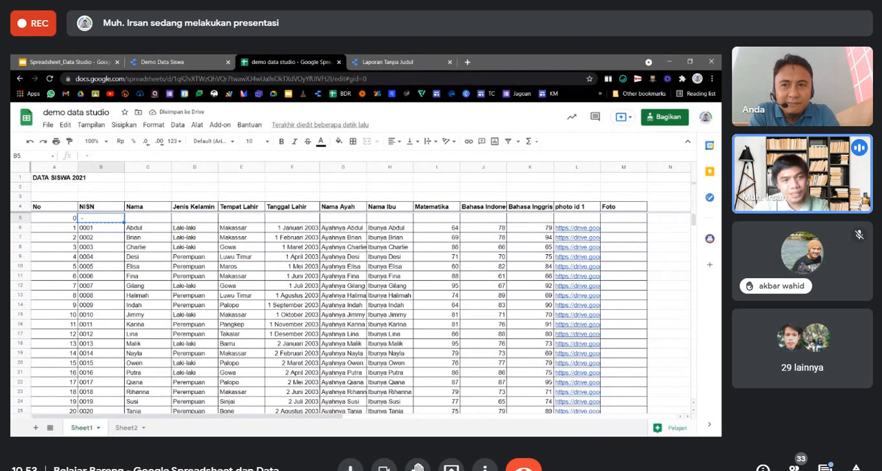
key("shift+Right")
key("shift+Right")
key("shift+Right")
key("shift+Right")
key("shift+Right")
key("shift+Right")
key("shift+Right")
key("shift+Right")
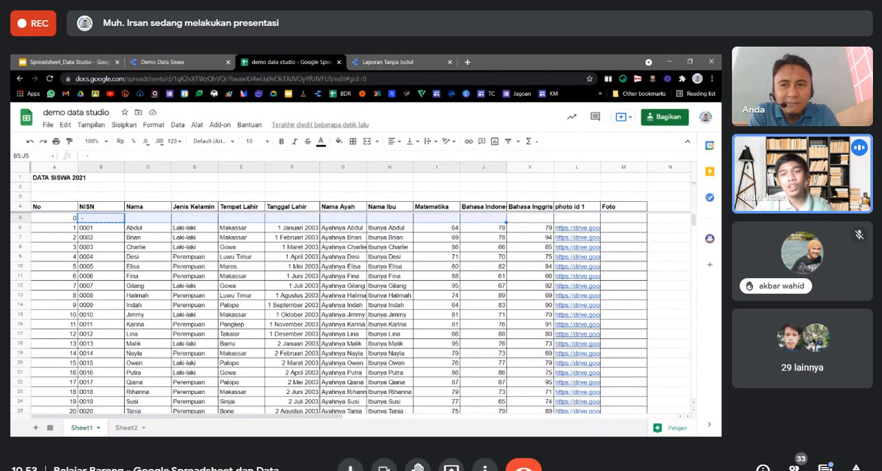
key("shift+Right")
key("shift+Right")
key("ctrl+v")
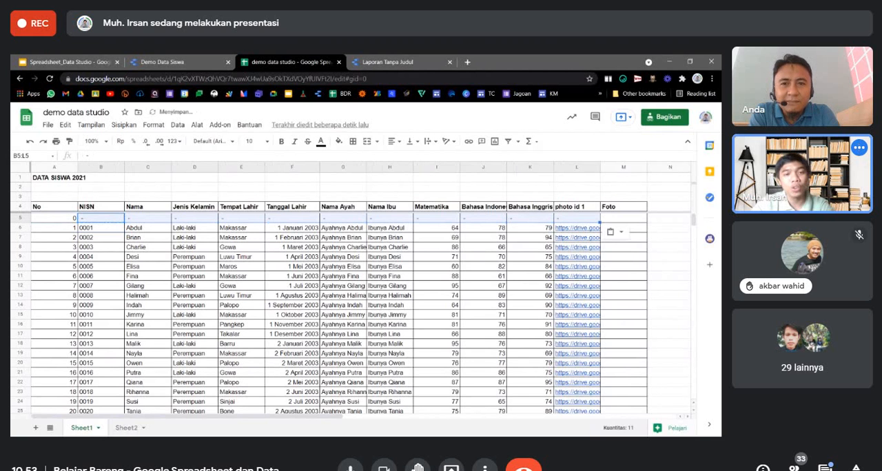
key("Left")
key("Right")
key("Right")
key("Right")
key("Right")
key("Right")
key("Right")
key("Right")
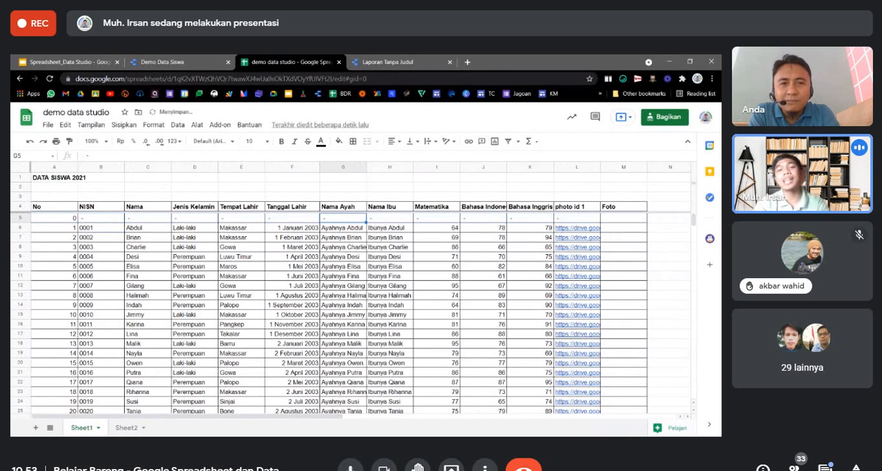
key("Down")
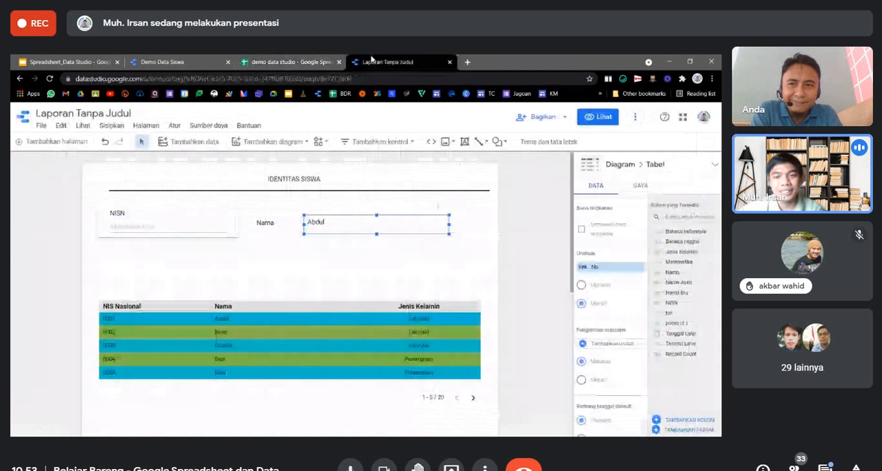
Switch to the Laporan Tanpa Judul report and refresh its data from the spreadsheet.
left_click(396, 61)
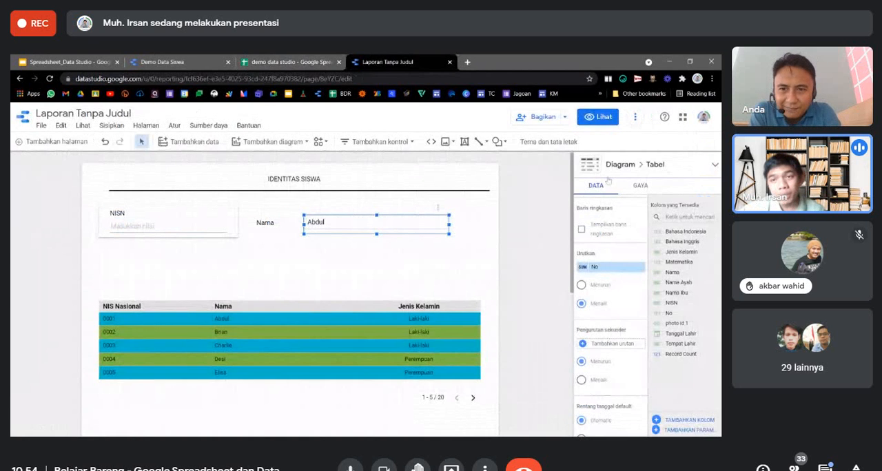
left_click(635, 117)
left_click(671, 140)
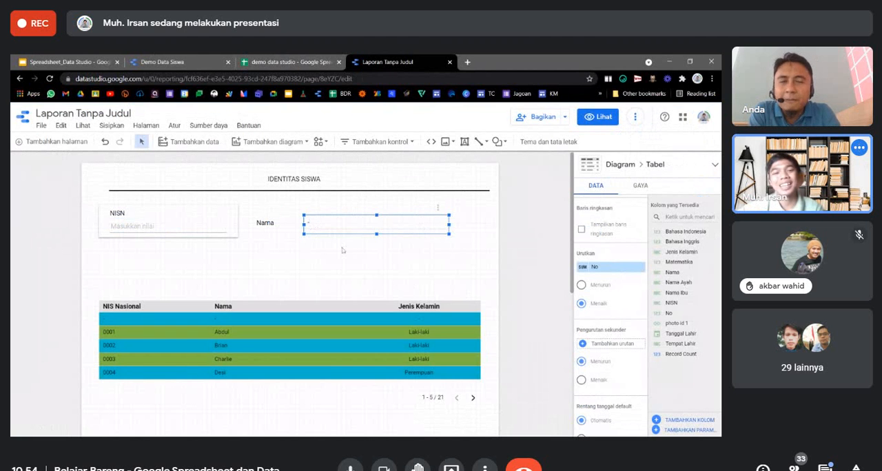
left_click(342, 250)
left_click(328, 224)
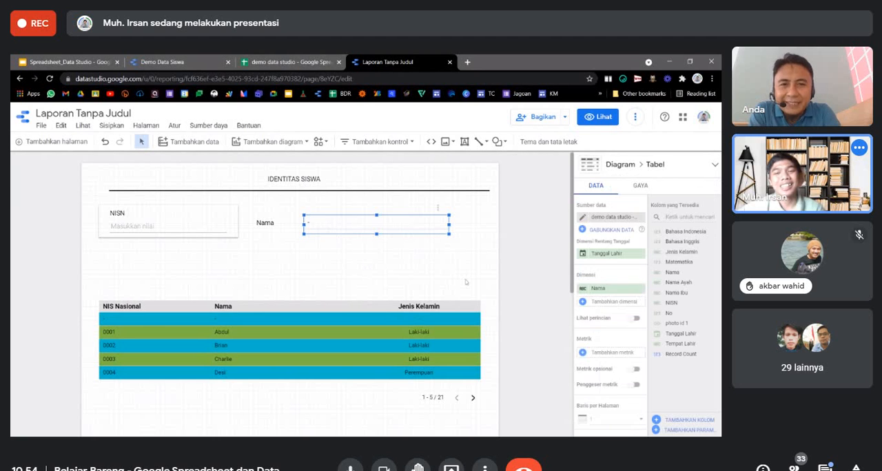
scroll(598, 344, "down", 4)
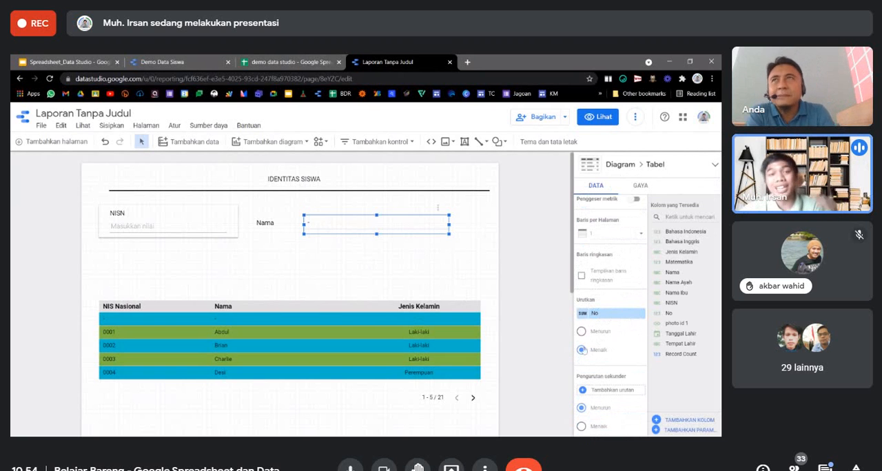
Duplicate the Nama label and its one-row table together and place the copies directly below the originals.
left_click(380, 228)
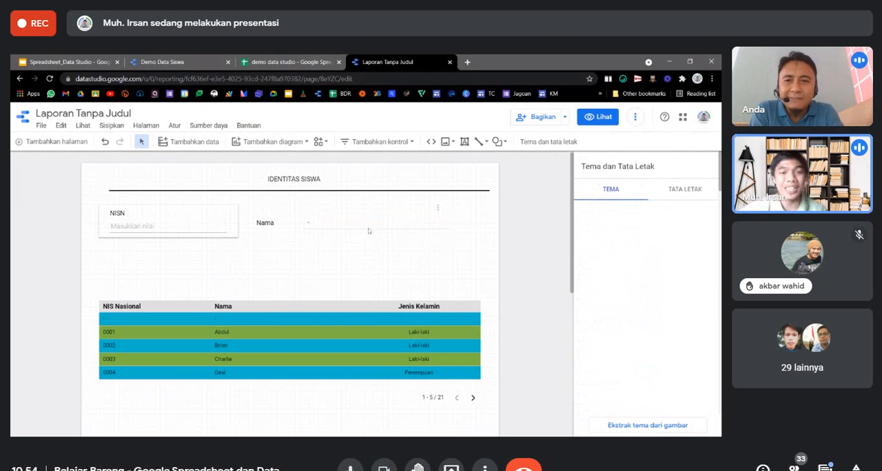
left_click(269, 224, "shift")
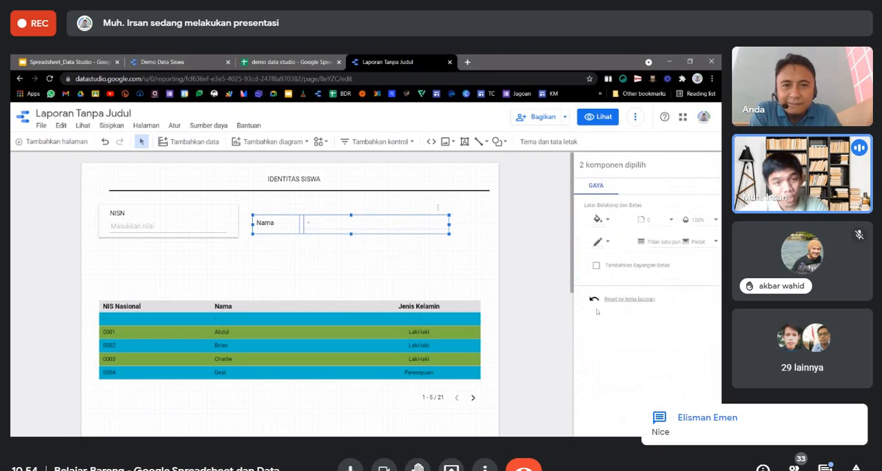
left_click_drag(339, 230, 340, 256)
left_click(359, 276)
left_click(355, 251)
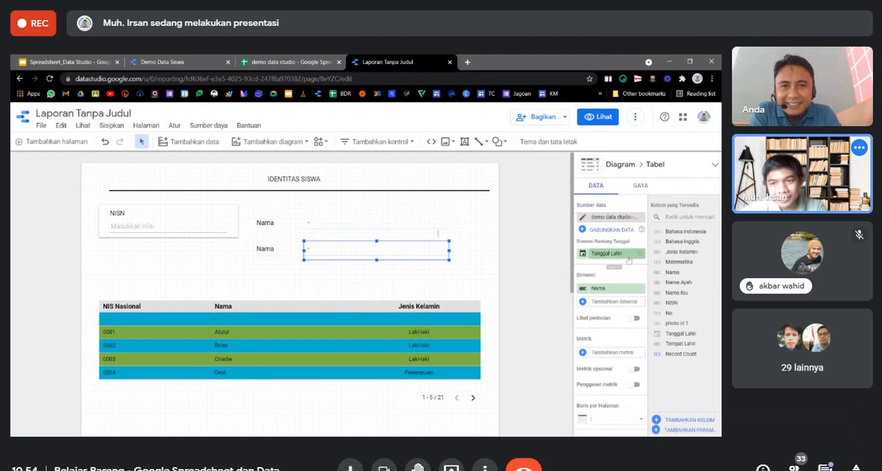
Replace the dimension of the duplicated one-row table with Jenis Kelamin.
left_click(604, 288)
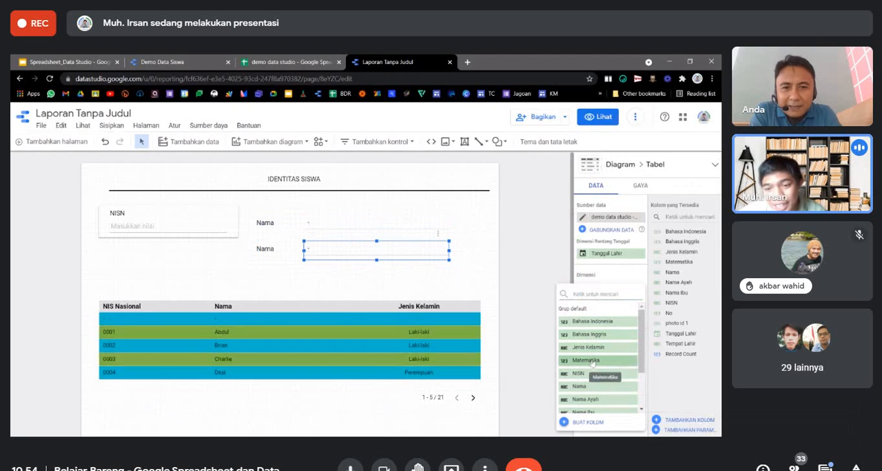
left_click(591, 348)
left_click(515, 284)
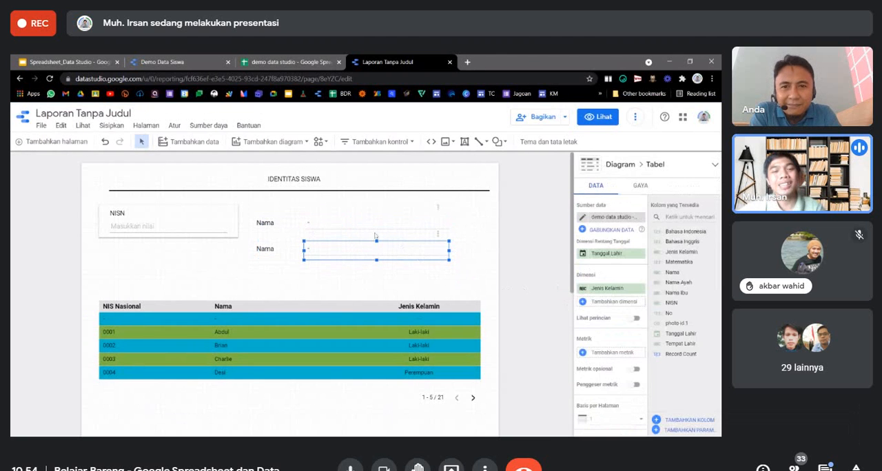
left_click(324, 222)
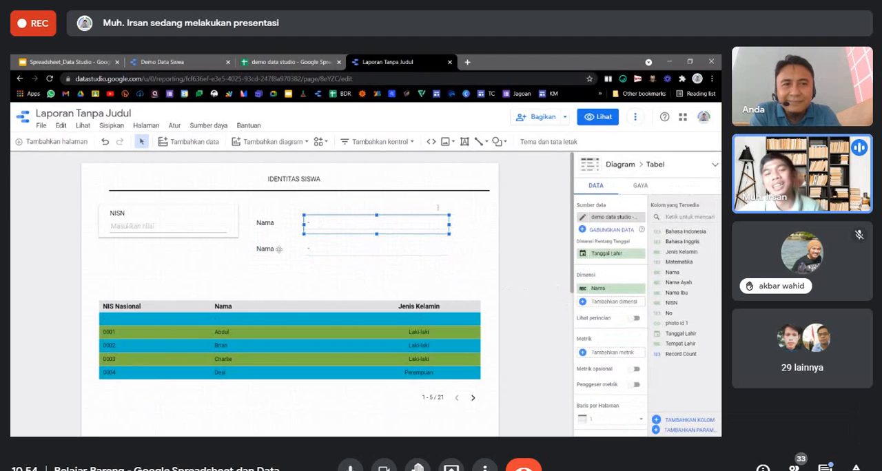
Duplicate the second row's label and Jenis Kelamin table and align the copies below them as a third row.
left_click(304, 251)
left_click(270, 249, "ctrl")
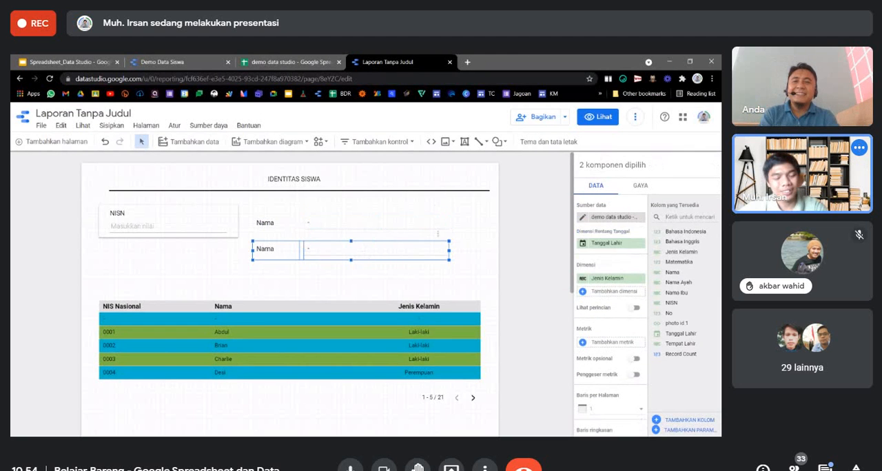
key("ctrl+c")
key("ctrl+v")
key("Down")
key("Down")
key("Down")
key("Left")
key("Left")
key("Down")
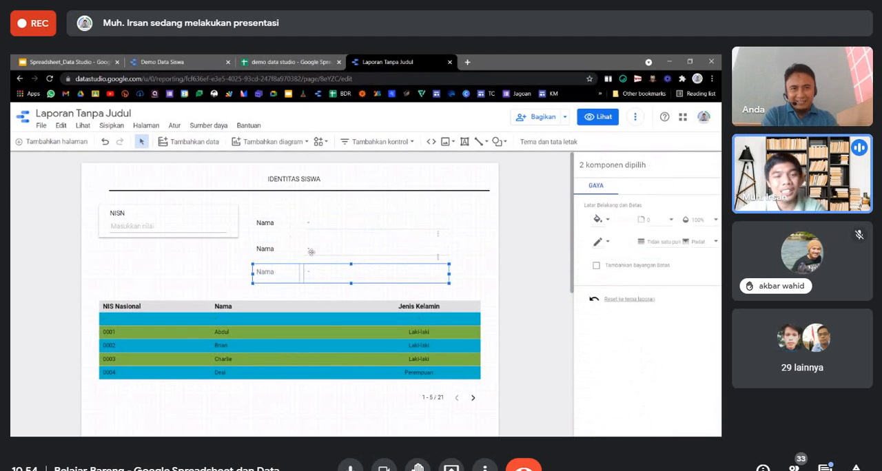
Change the second row's label to Jenis Kelamin and widen its text box to fit on one line.
double_click(269, 249)
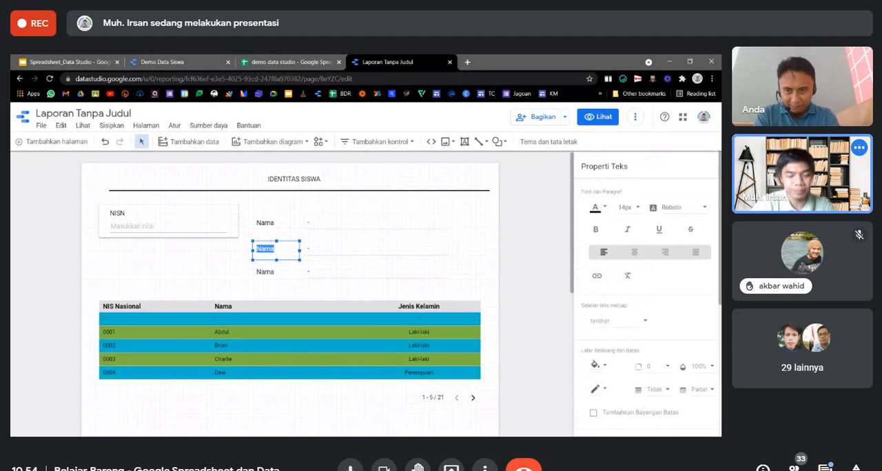
type("JK")
key("BackSpace")
type("enis Kelamin")
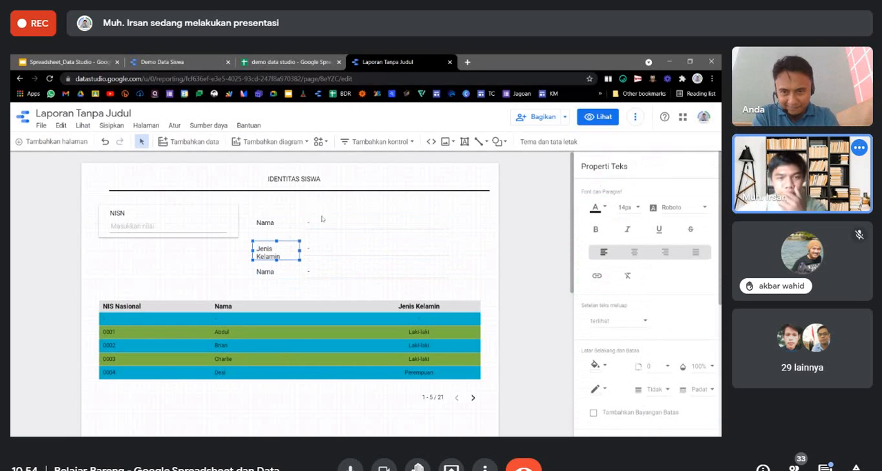
left_click_drag(301, 252, 307, 250)
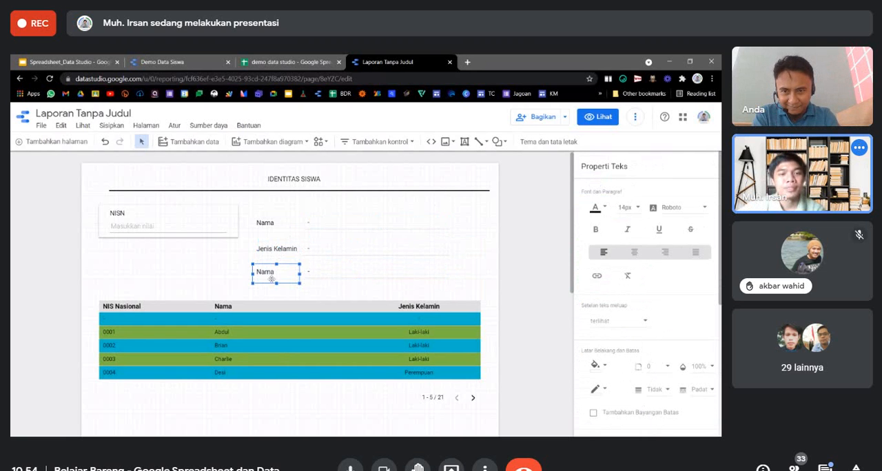
Set the third one-row table's dimension to Tempat Lahir and move the colored student list table lower on the page.
left_click(310, 273)
left_click(596, 185)
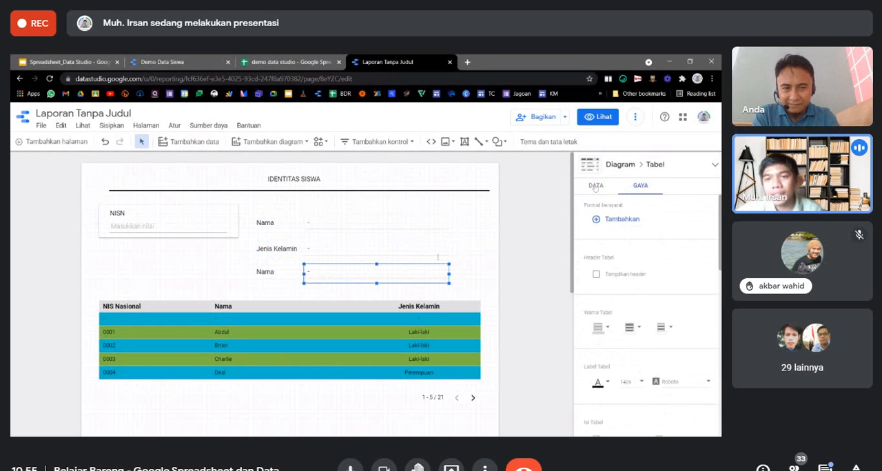
left_click(620, 288)
left_click(621, 289)
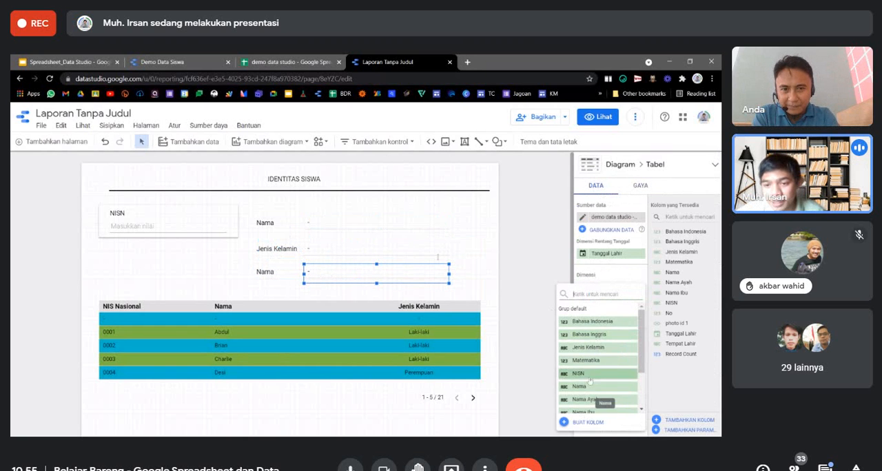
scroll(596, 393, "down", 2)
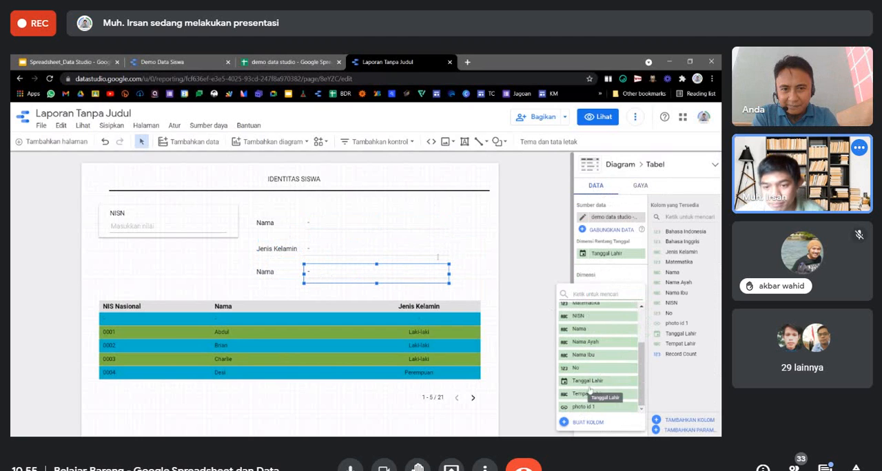
left_click(587, 394)
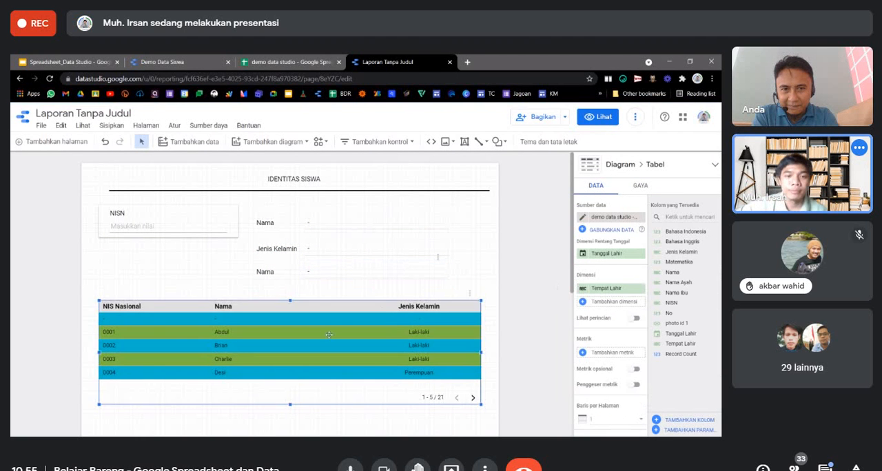
left_click_drag(383, 310, 379, 348)
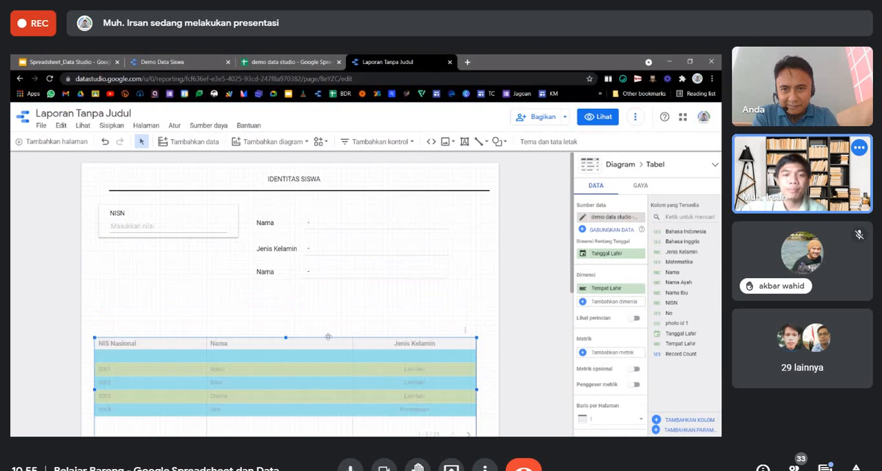
left_click(545, 297)
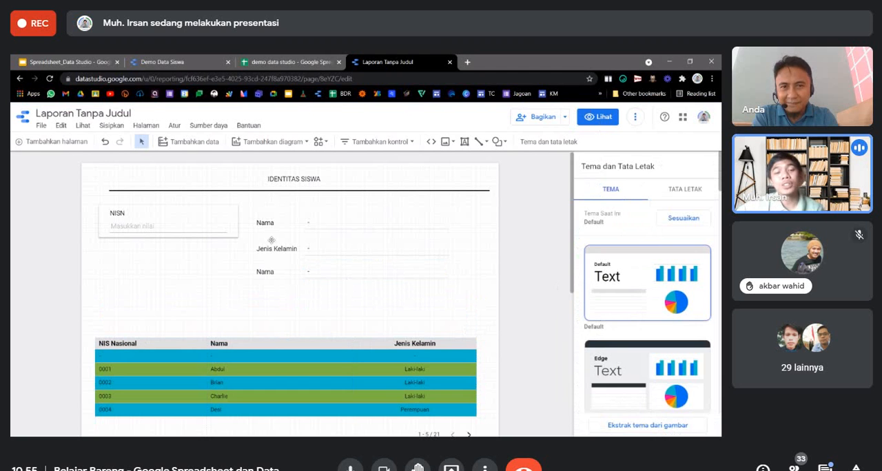
Change the third row's label to Tempat Lahir and show the report in view mode.
left_click(265, 272)
double_click(265, 272)
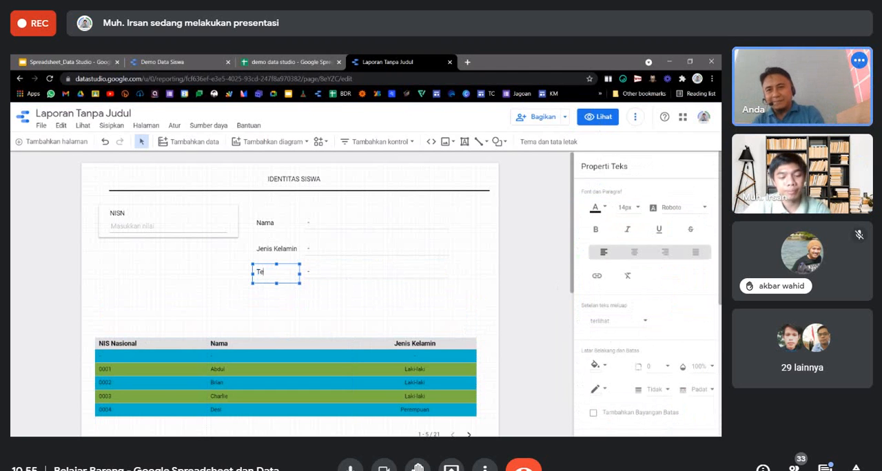
type("Tempat Lahir")
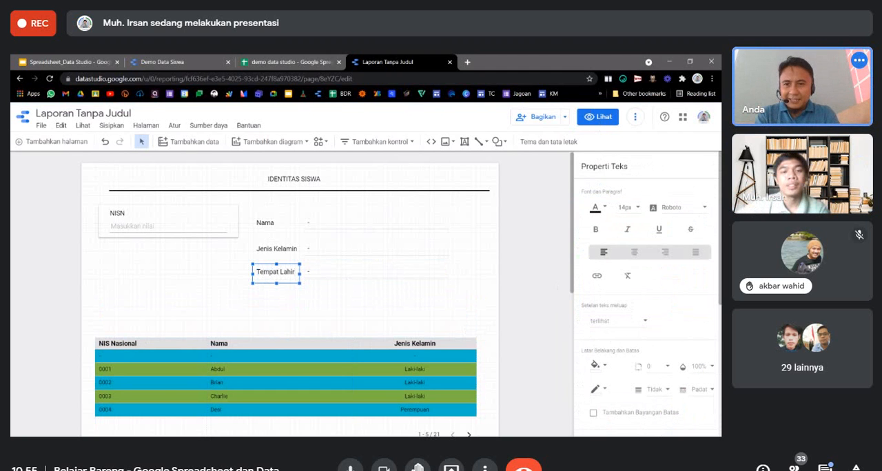
left_click(403, 334)
left_click(599, 117)
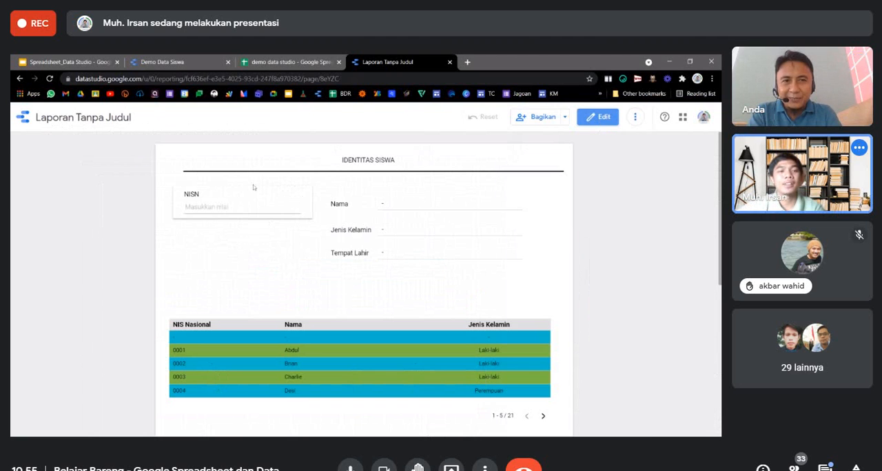
Test the NISN filter in the report by looking up three different student numbers one after another.
left_click(243, 207)
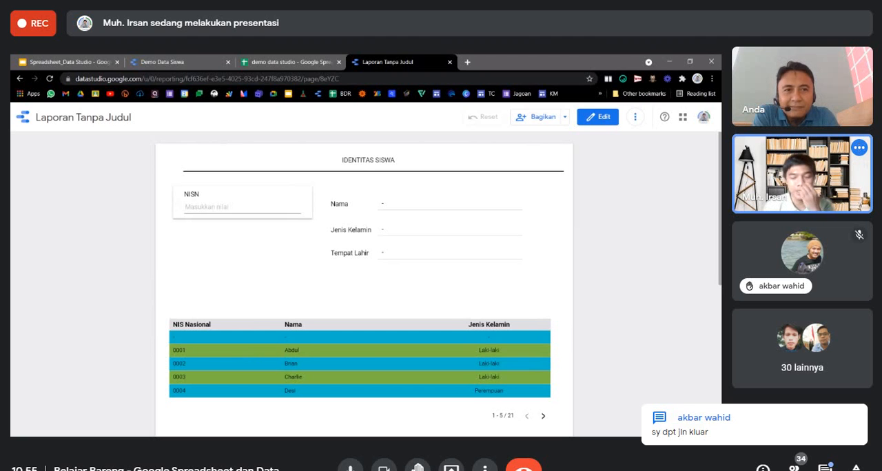
type("00")
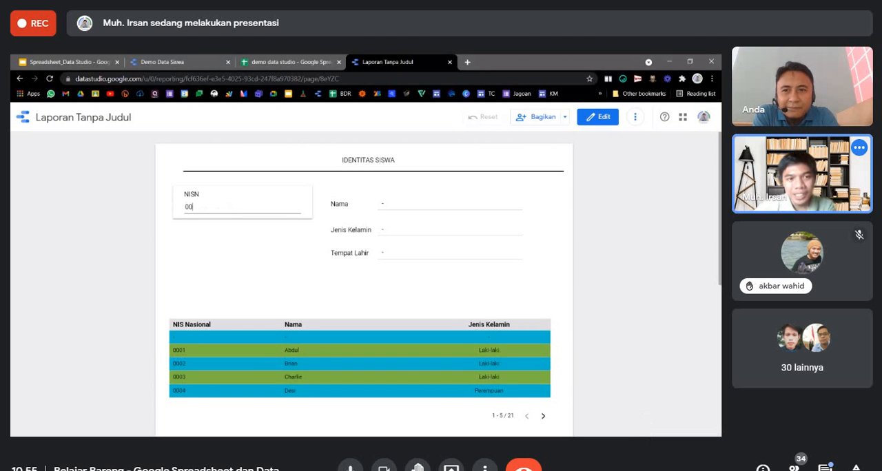
type("05")
key("Return")
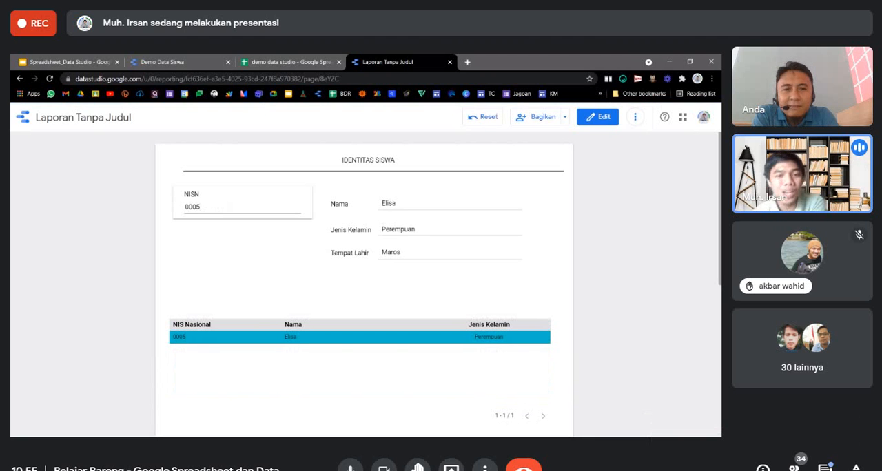
double_click(189, 207)
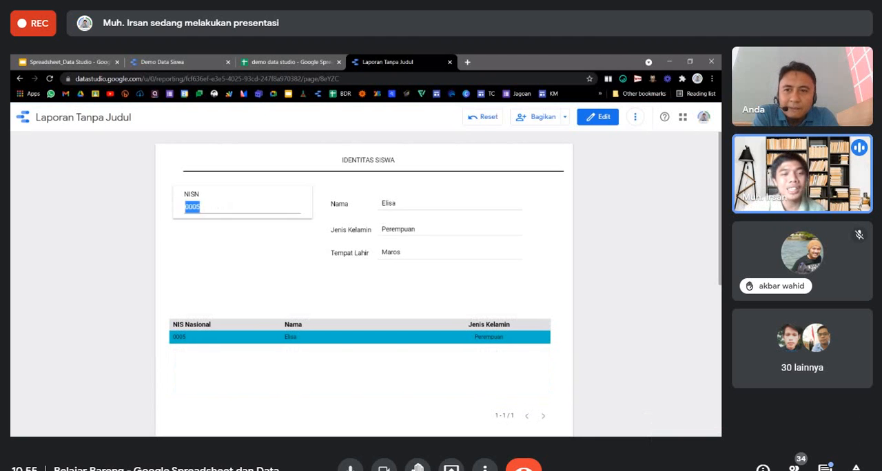
type("0020")
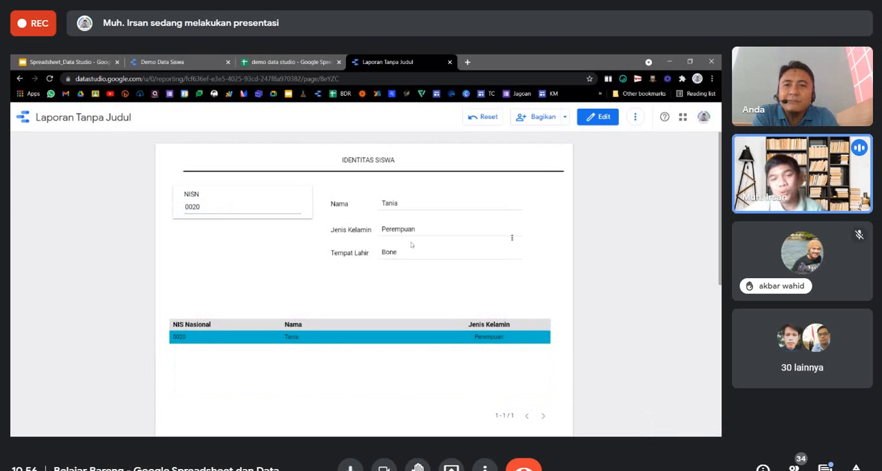
double_click(196, 207)
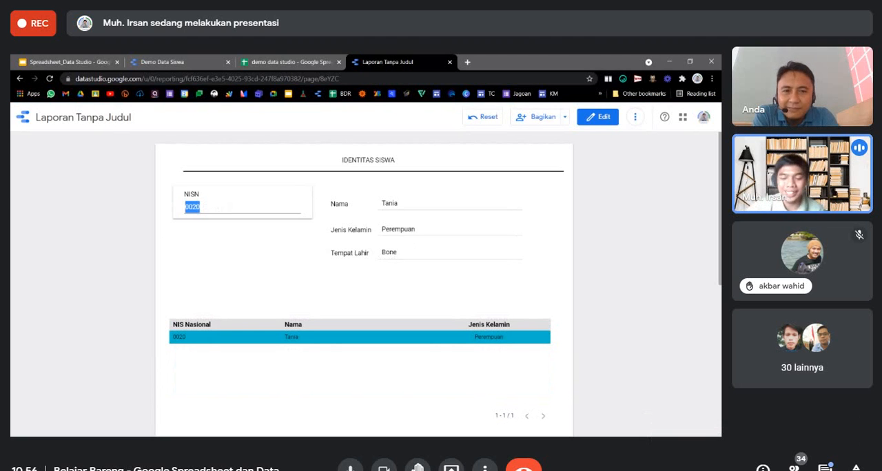
type("0008")
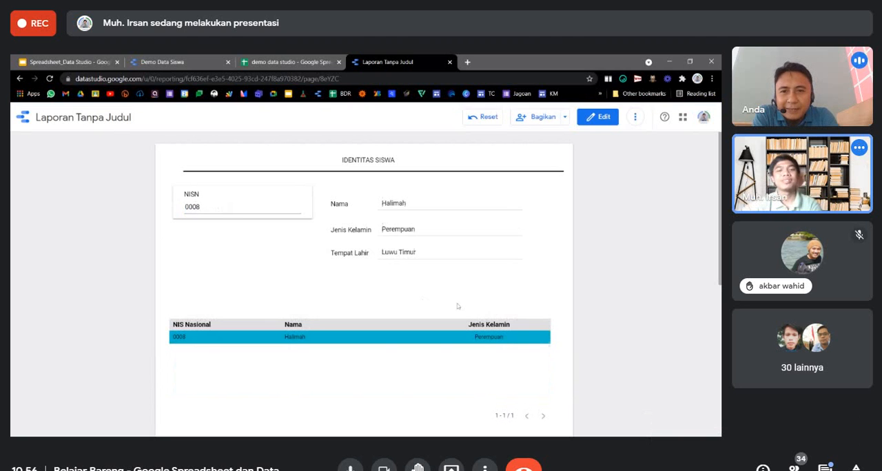
Return the report to edit mode and save its link sharing as "Siapa saja yang memiliki link dapat melihat".
left_click(609, 123)
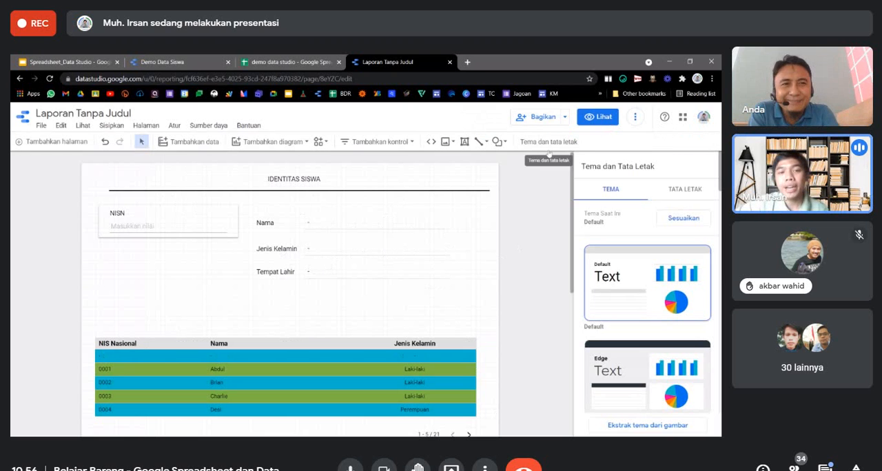
left_click(565, 118)
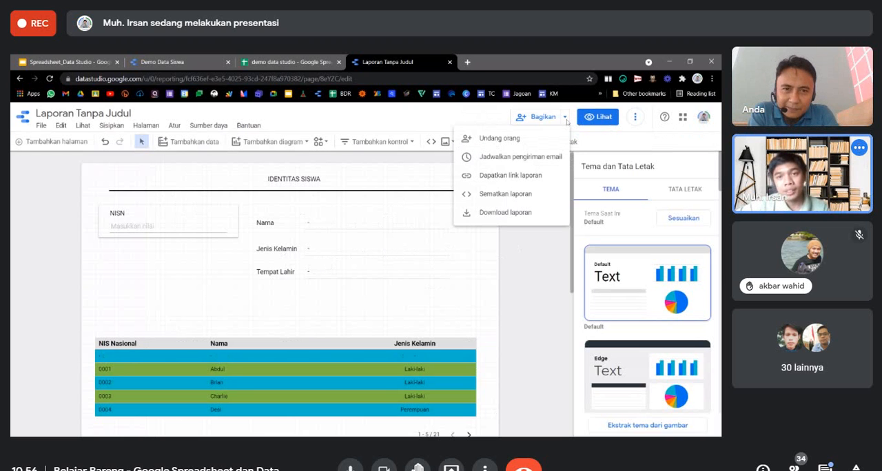
left_click(527, 177)
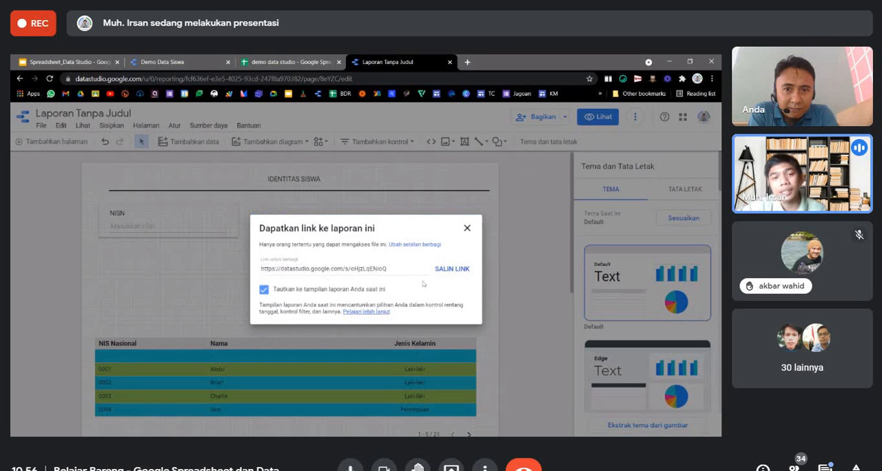
left_click(414, 246)
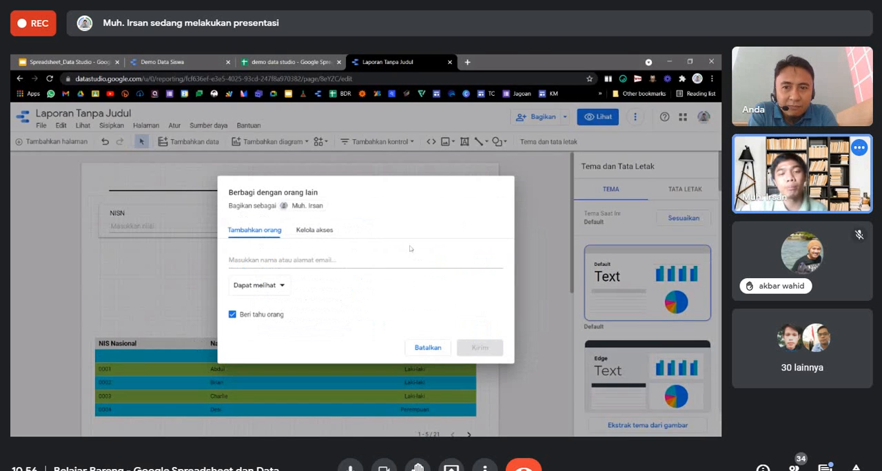
left_click(321, 232)
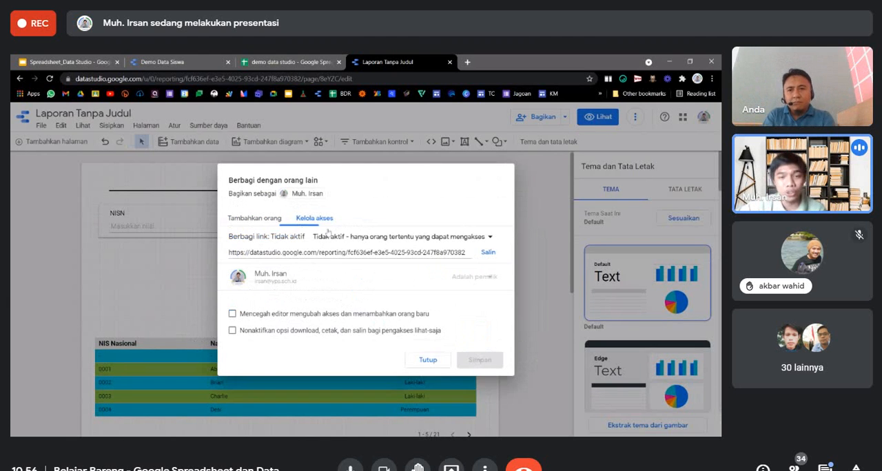
left_click(483, 239)
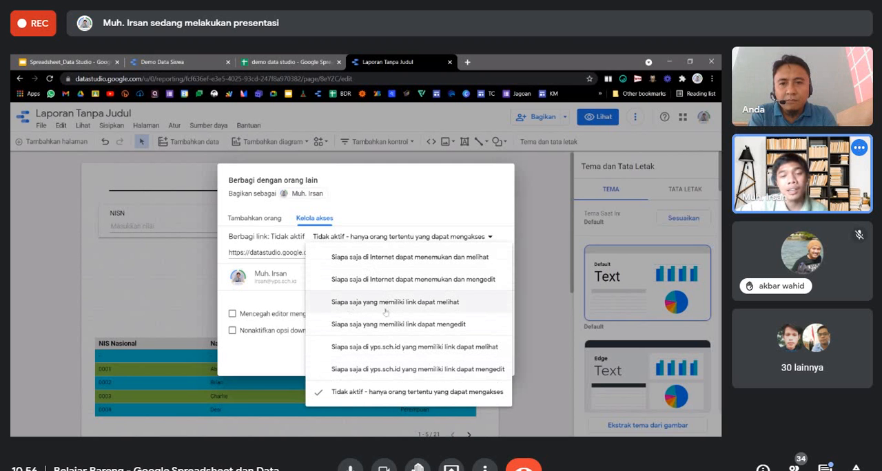
left_click(356, 306)
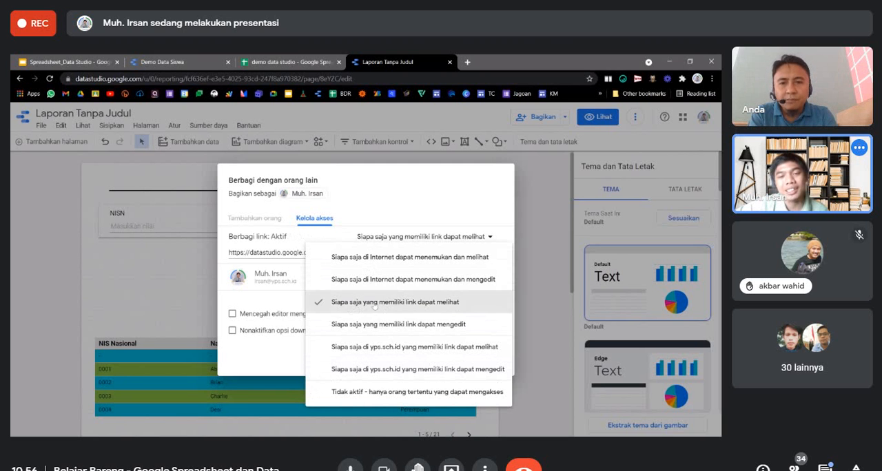
left_click(479, 361)
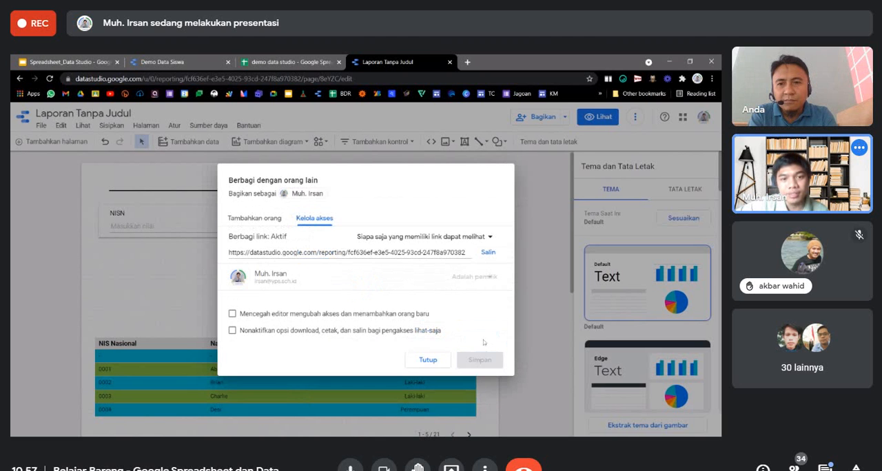
left_click(428, 359)
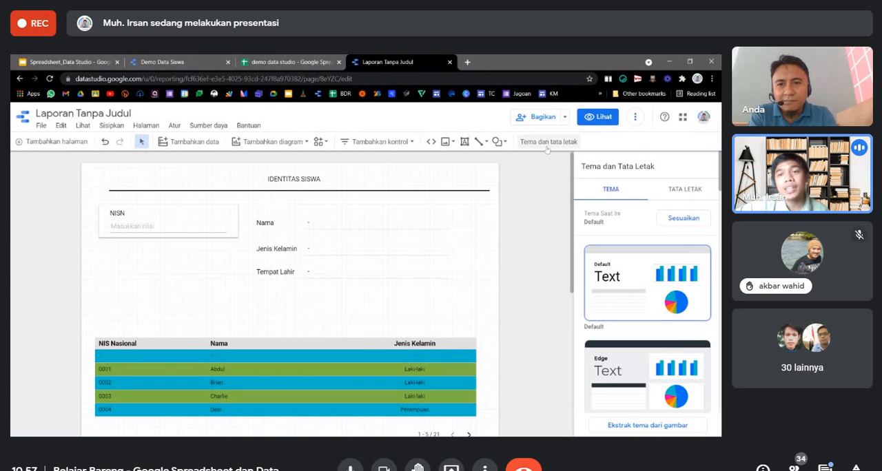
Get the report's sharing link for the current view and copy it.
left_click(565, 117)
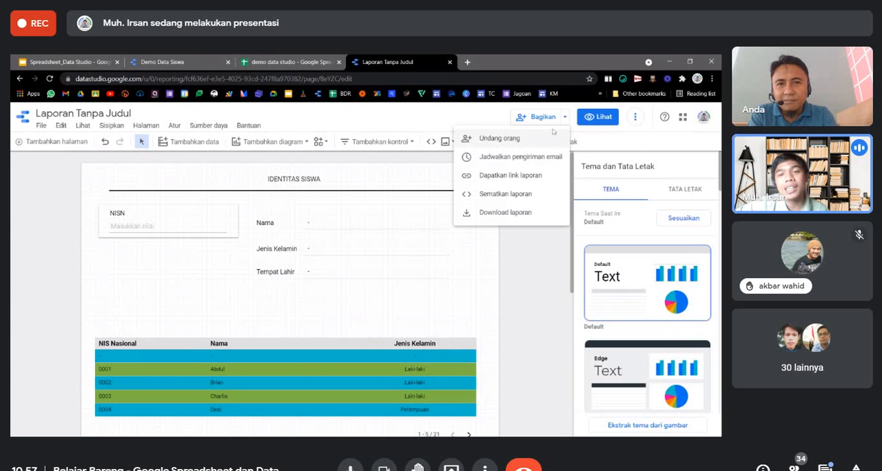
left_click(508, 176)
left_click(452, 269)
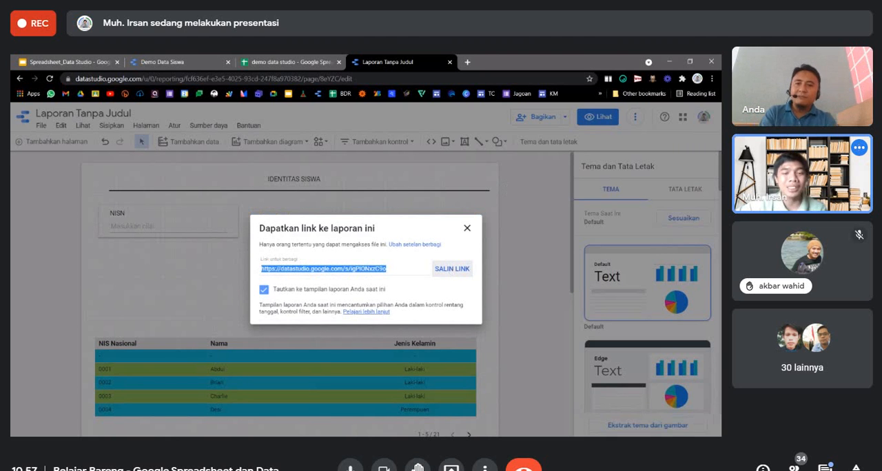
left_click(452, 269)
left_click(467, 228)
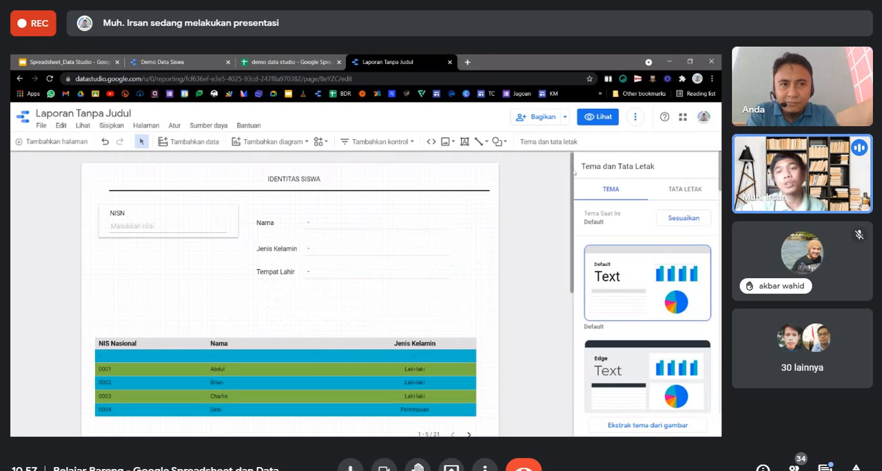
Enable embedding for the report with the Kode Tersemat option and finish the embed settings.
left_click(567, 118)
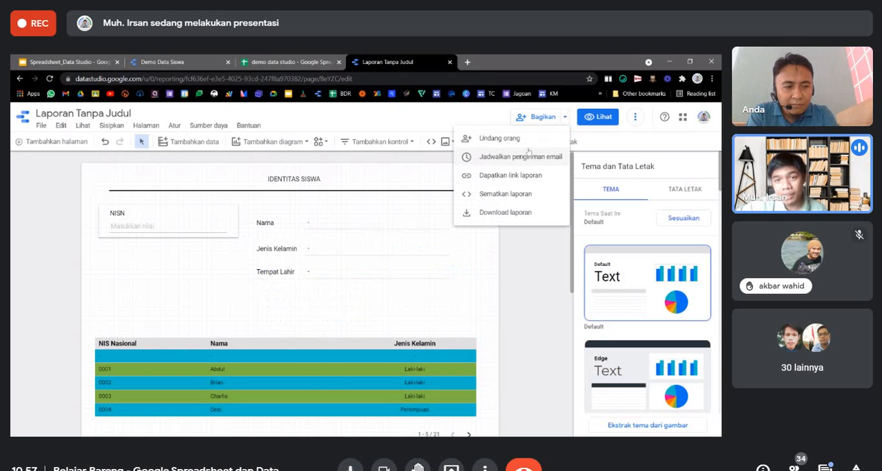
left_click(499, 195)
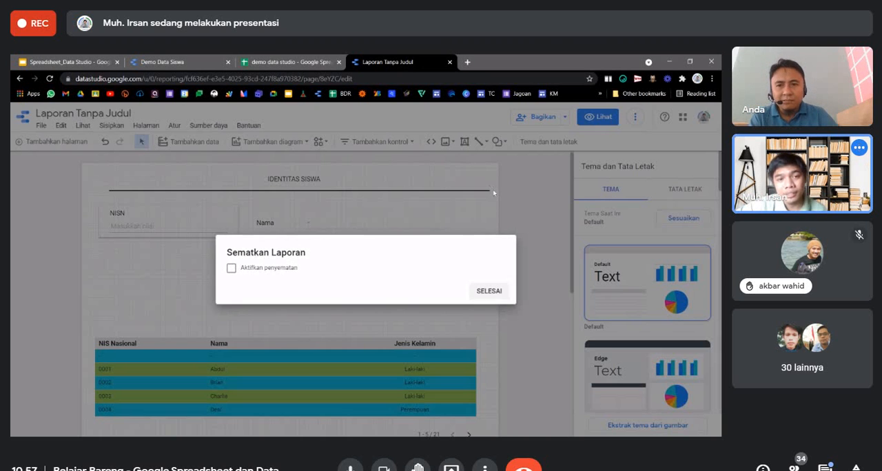
left_click(231, 268)
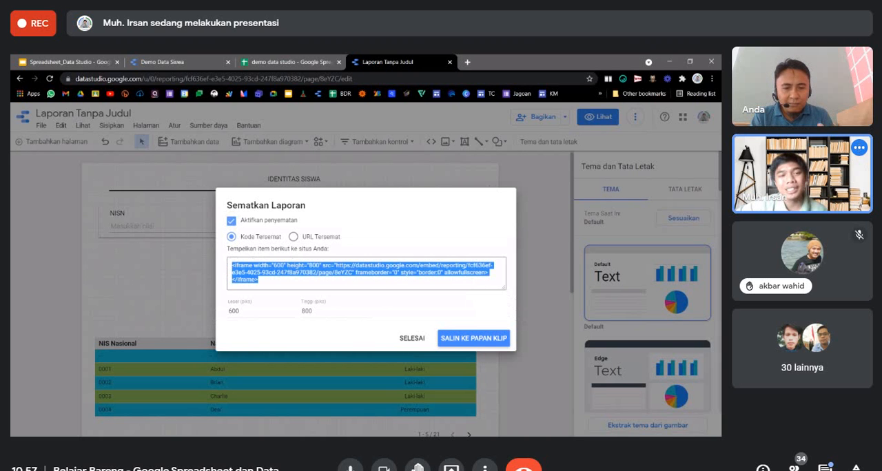
double_click(235, 312)
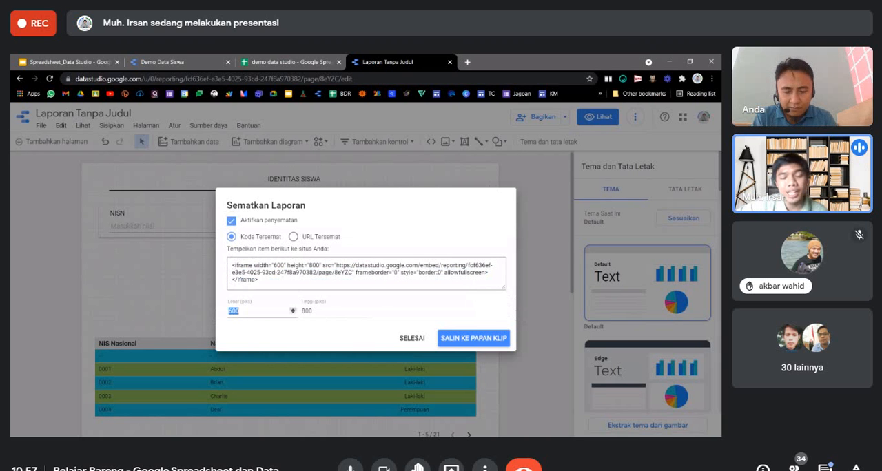
left_click(412, 339)
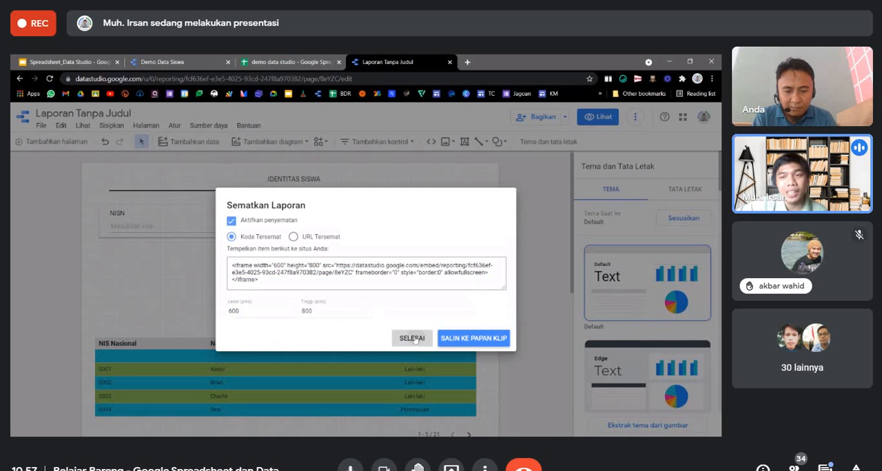
Check the report's canvas size, set the embed code's dimensions to 900 by 1200 pixels and copy the code.
left_click(685, 190)
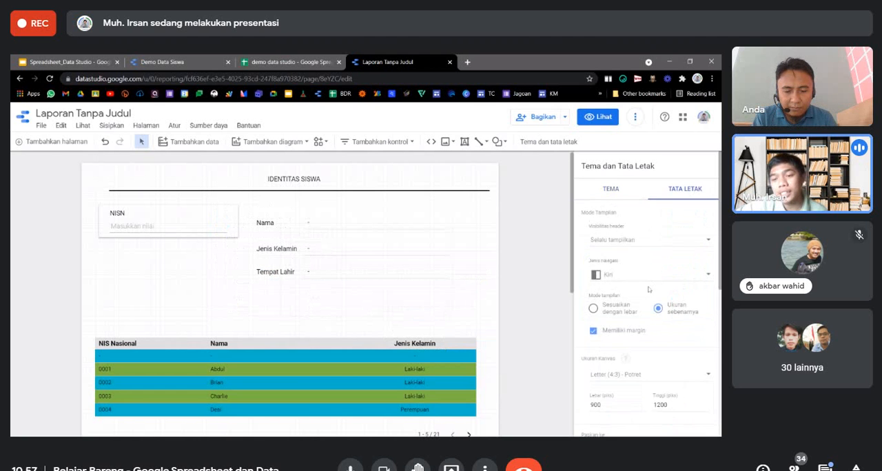
scroll(648, 290, "down", 1)
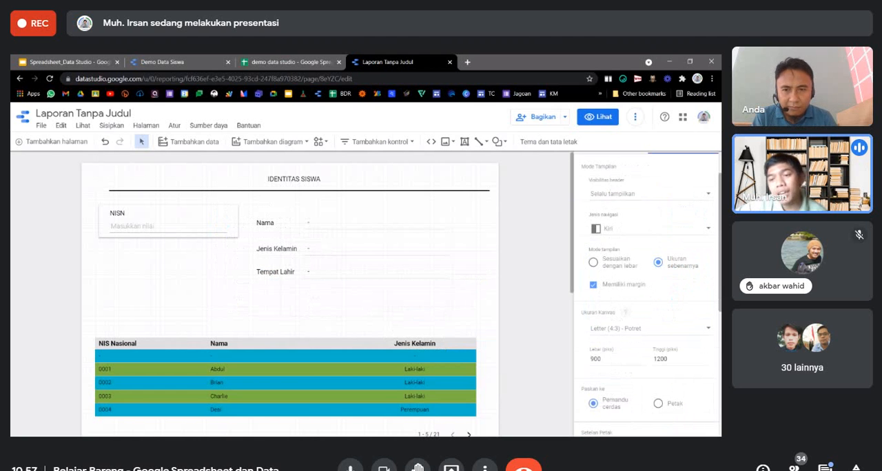
left_click(565, 120)
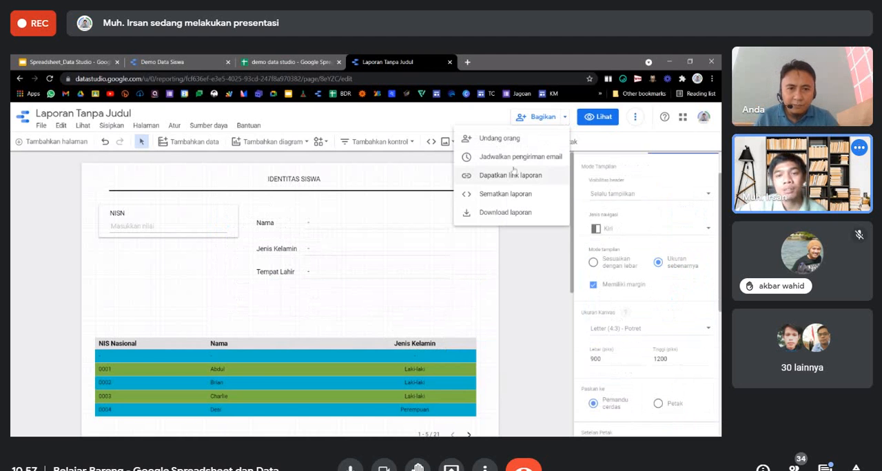
left_click(502, 193)
left_click(237, 312)
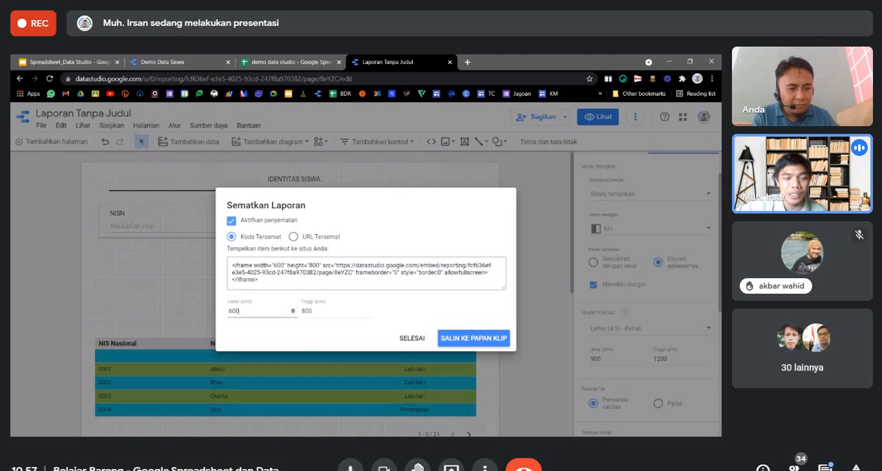
double_click(234, 311)
type("900")
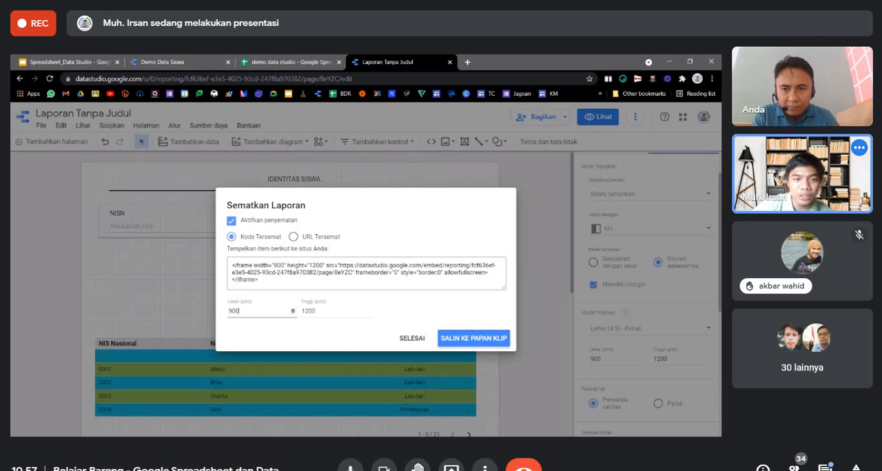
left_click(367, 274)
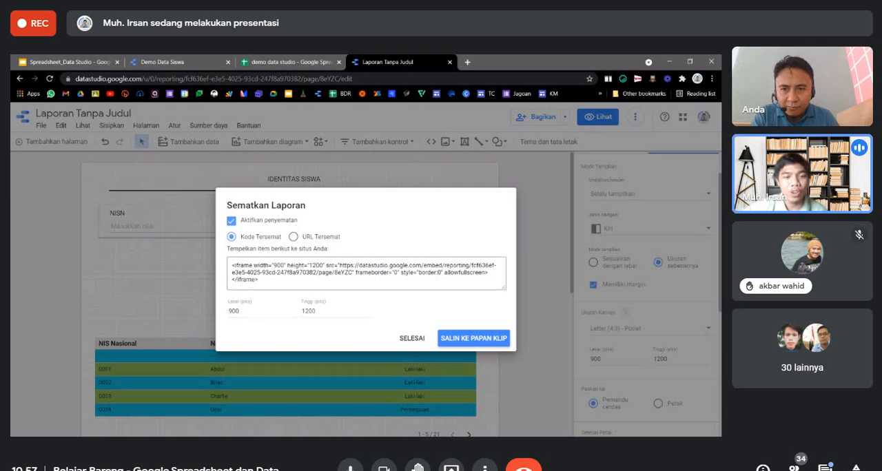
left_click(449, 336)
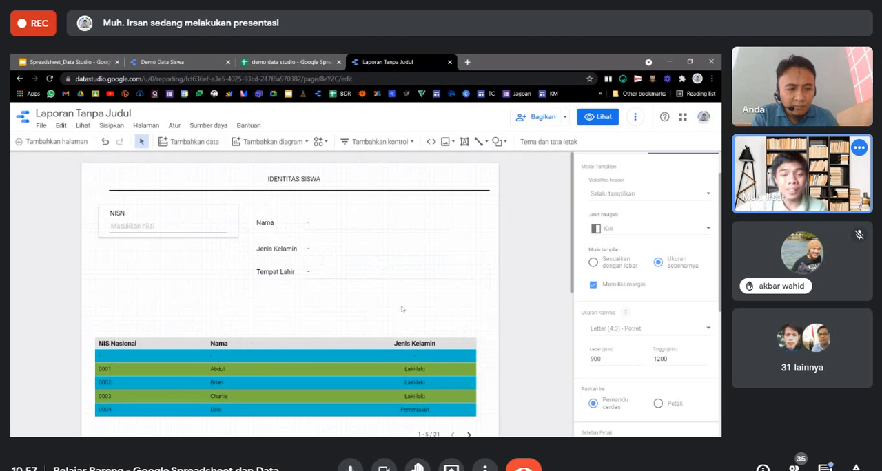
Move the colored student list table slightly lower on the page to free space under the Tempat Lahir row.
scroll(403, 309, "down", 2)
left_click_drag(309, 268, 309, 290)
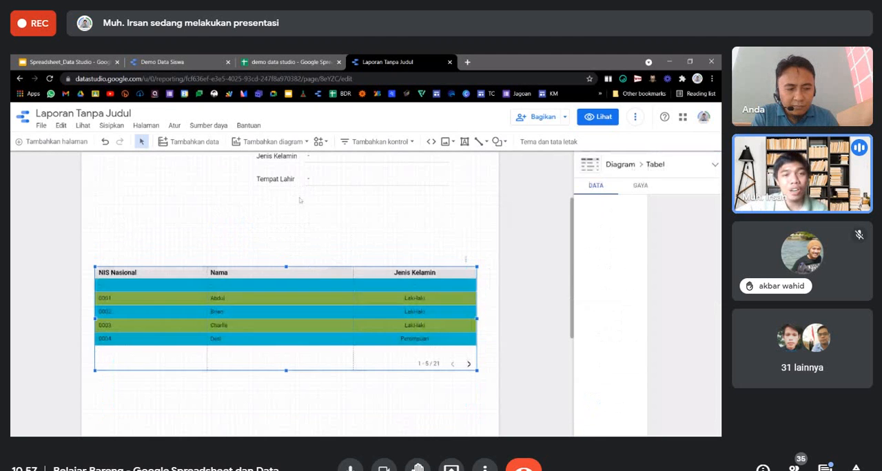
scroll(309, 239, "up", 2)
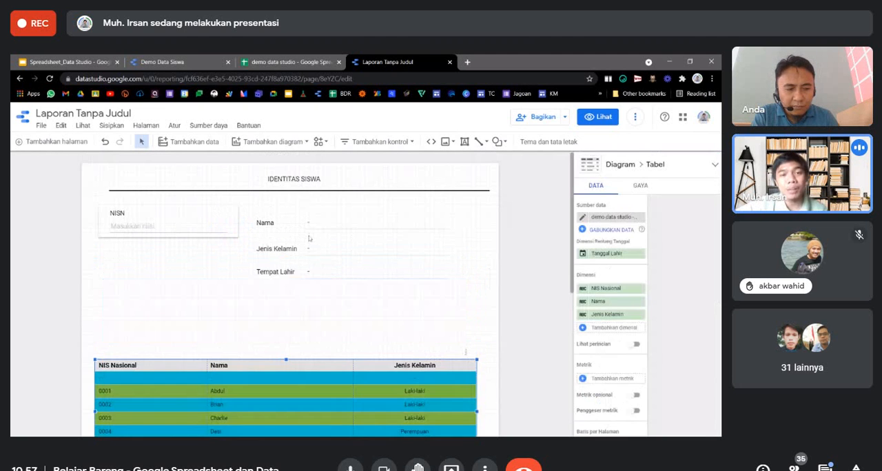
left_click(307, 295)
Duplicate the Tempat Lahir label and its one-row table and place the copies directly below as a fourth row.
left_click(346, 267)
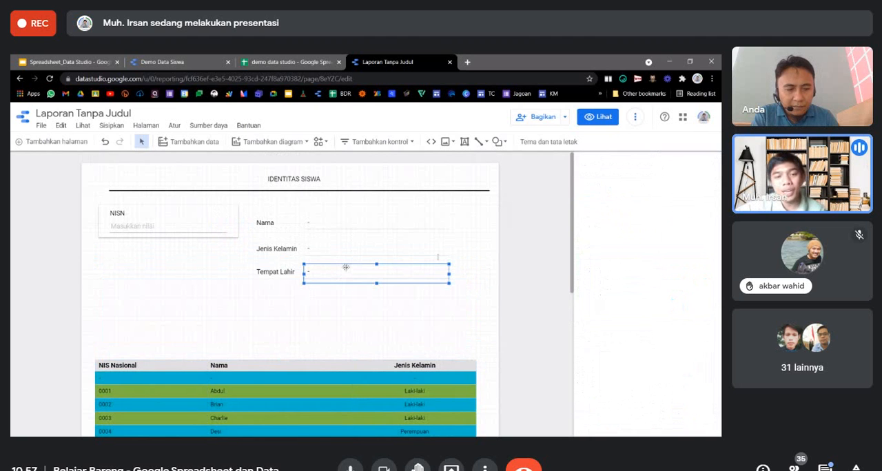
left_click(277, 276, "shift")
left_click_drag(314, 268, 314, 291)
left_click(350, 337)
Change the duplicated label in the fourth row to Tanggal Lahir and widen its text box slightly so it fits on one line.
left_click(276, 295)
double_click(276, 295)
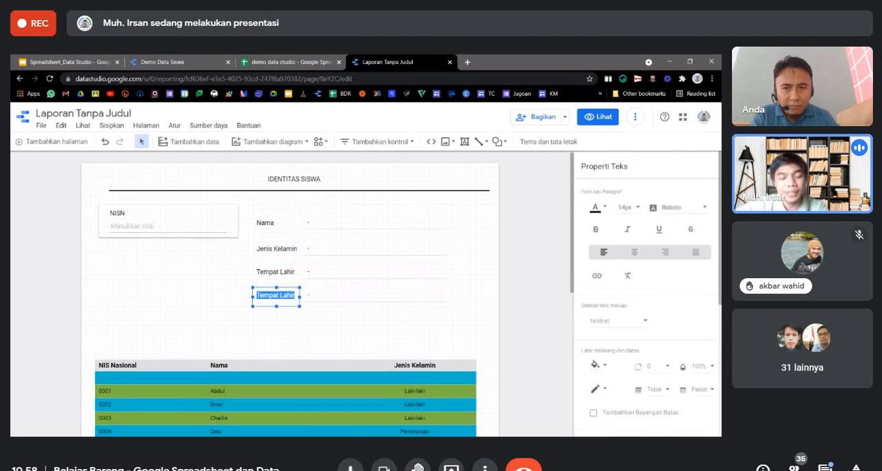
type("Targgal")
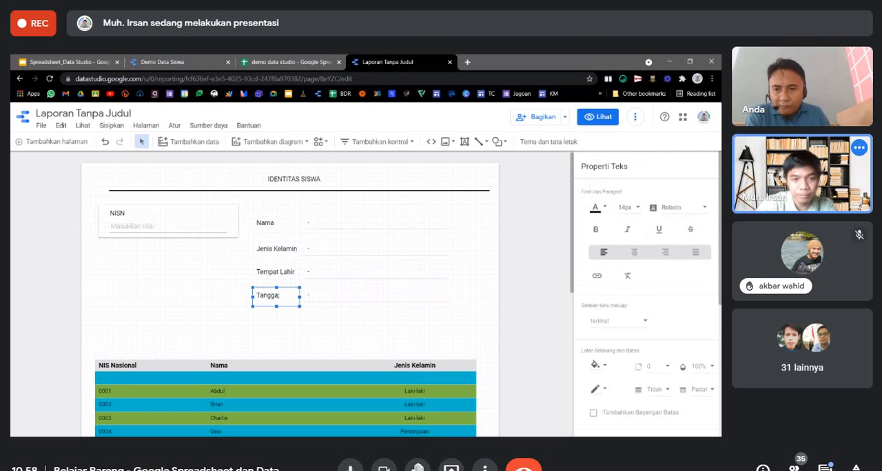
type(" Lahir")
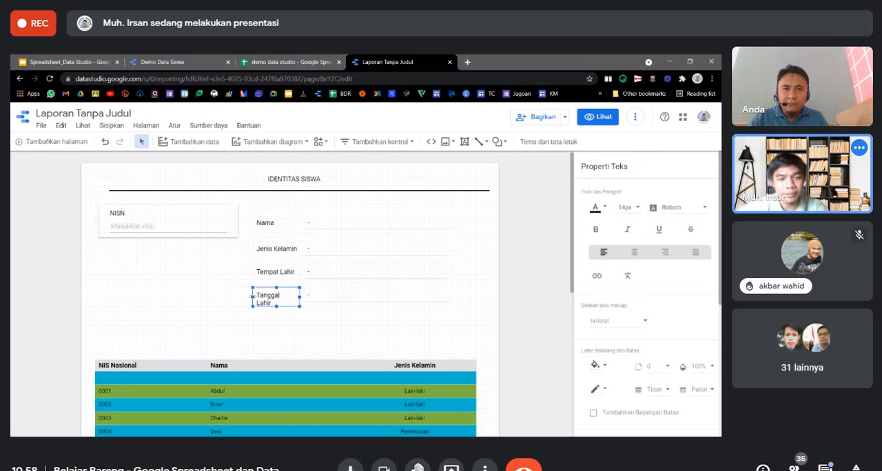
left_click_drag(252, 297, 247, 297)
Replace the Tempat Lahir dimension of the fourth-row table with Tanggal Lahir.
left_click(337, 296)
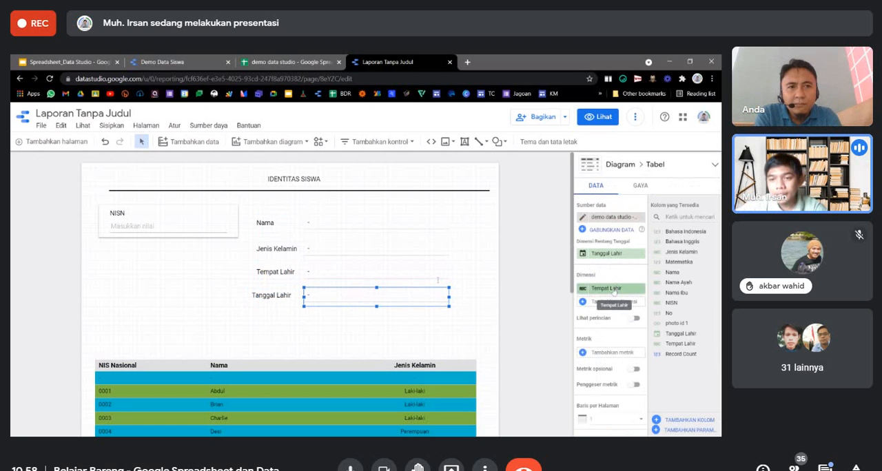
left_click(610, 289)
scroll(597, 358, "down", 2)
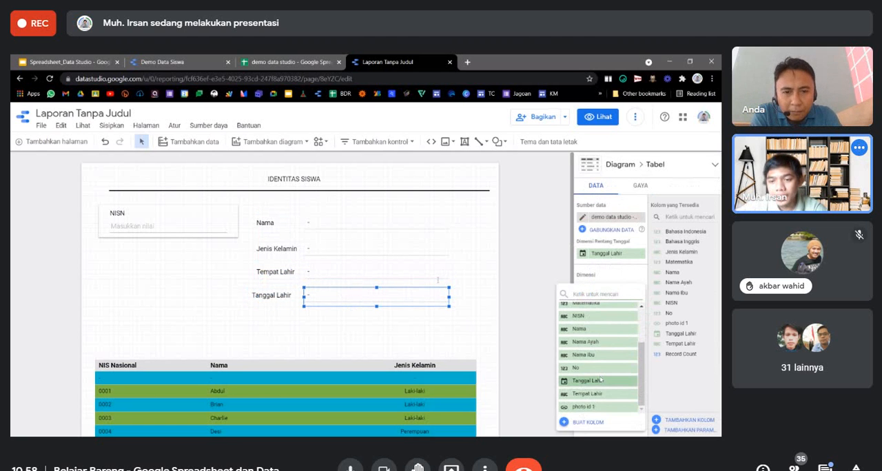
left_click(601, 378)
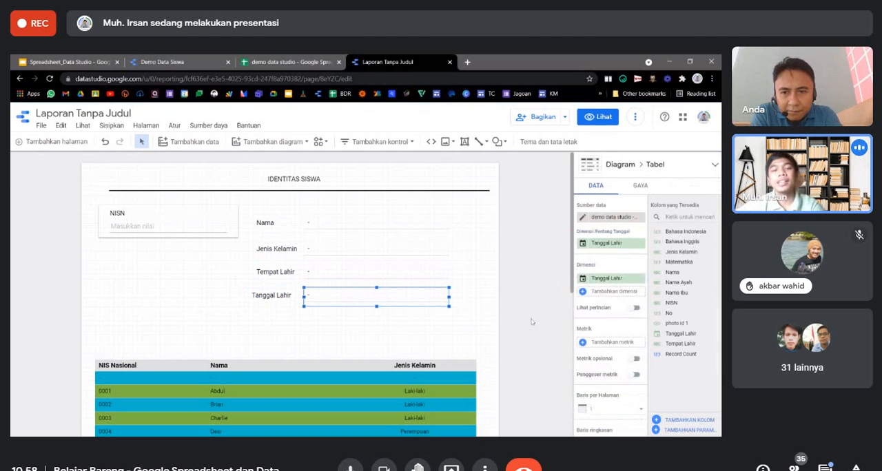
left_click(532, 307)
Preview the report and filter it by the first student's NISN.
left_click(598, 117)
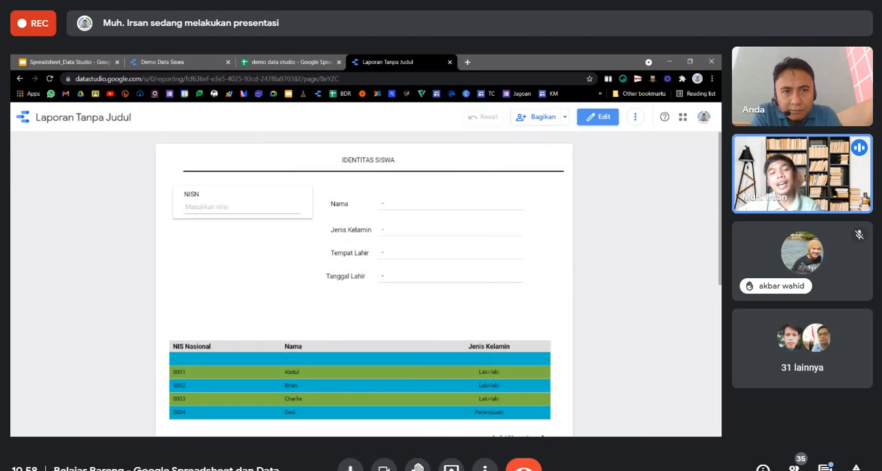
left_click(224, 207)
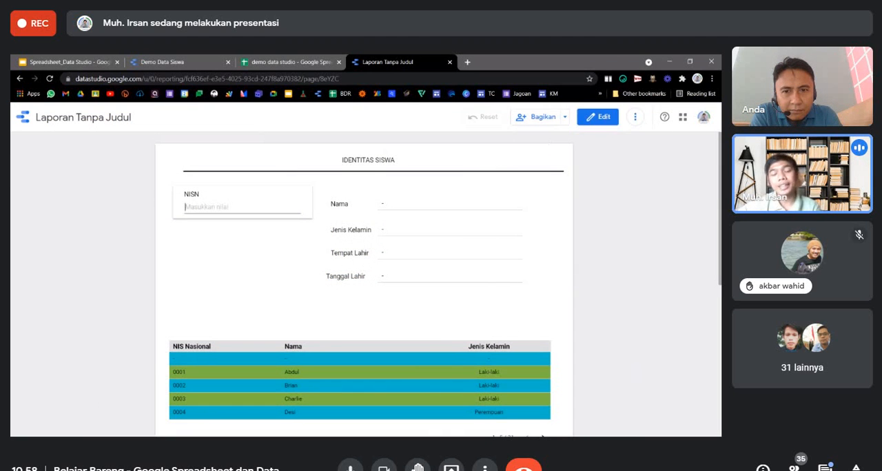
type("0001")
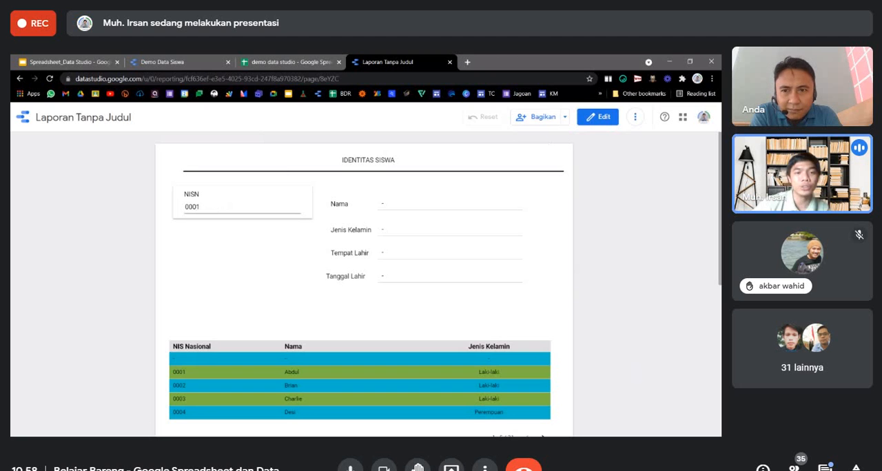
key("Return")
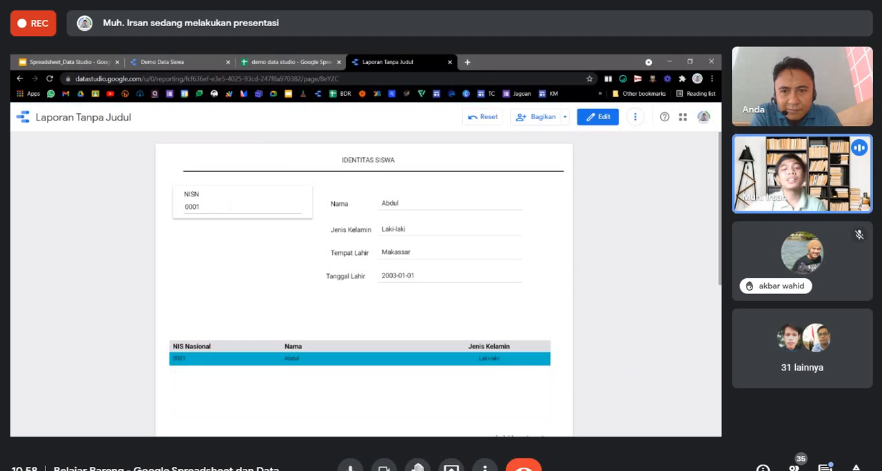
Compare the birth date format in the spreadsheet's Tanggal Lahir column with the one in the previewed report.
left_click(259, 60)
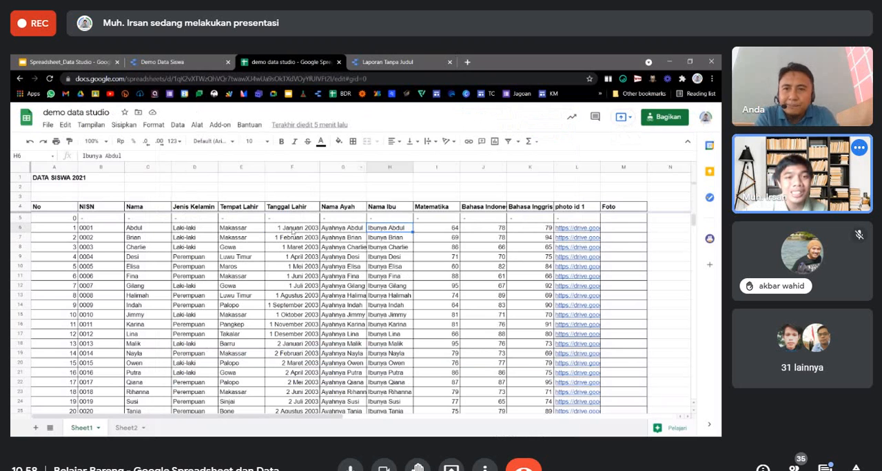
left_click(293, 231)
scroll(296, 282, "down", 3)
scroll(296, 283, "up", 3)
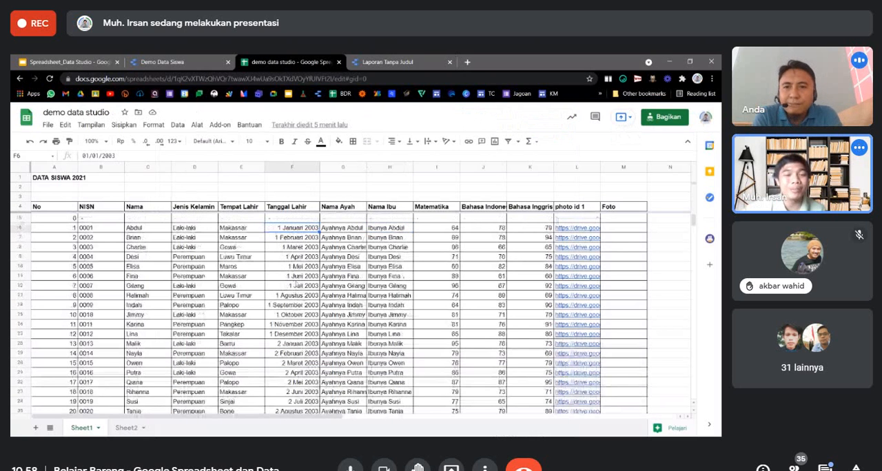
left_click(414, 62)
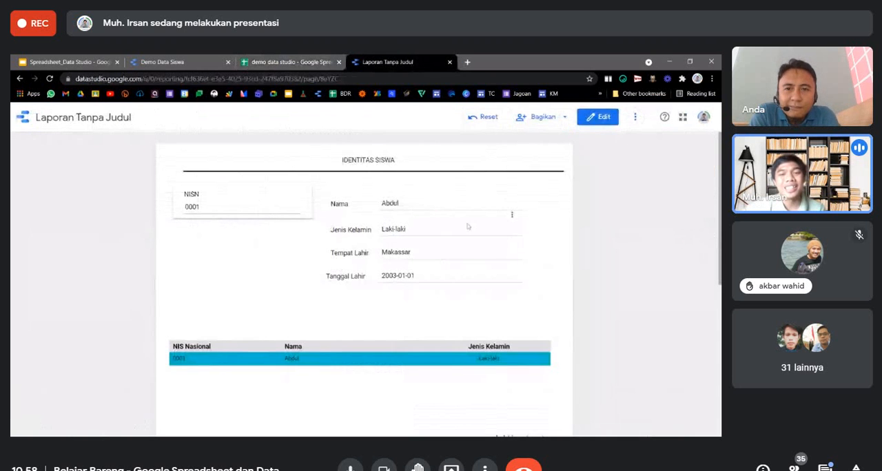
Format the whole Tanggal Lahir column in the demo data studio spreadsheet as plain text (Teks biasa).
left_click(325, 59)
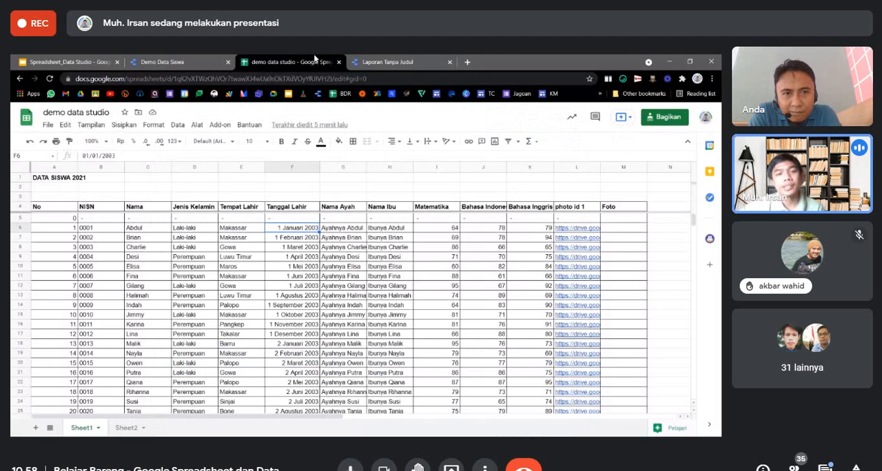
left_click(289, 166)
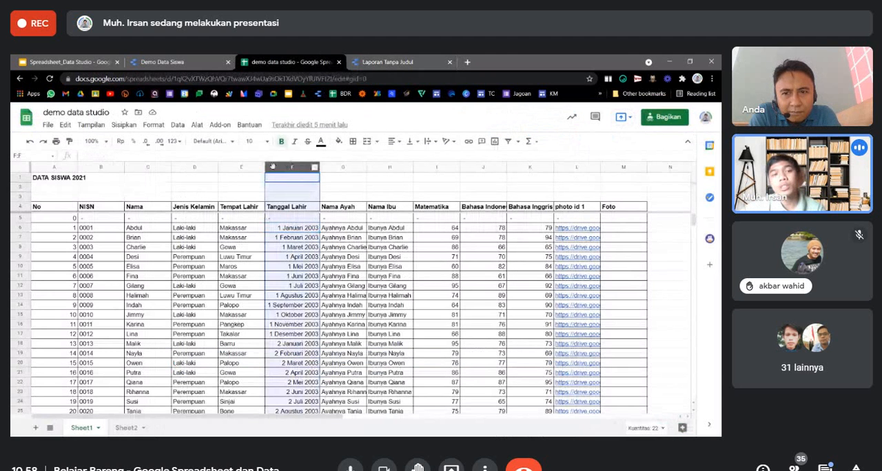
left_click(180, 142)
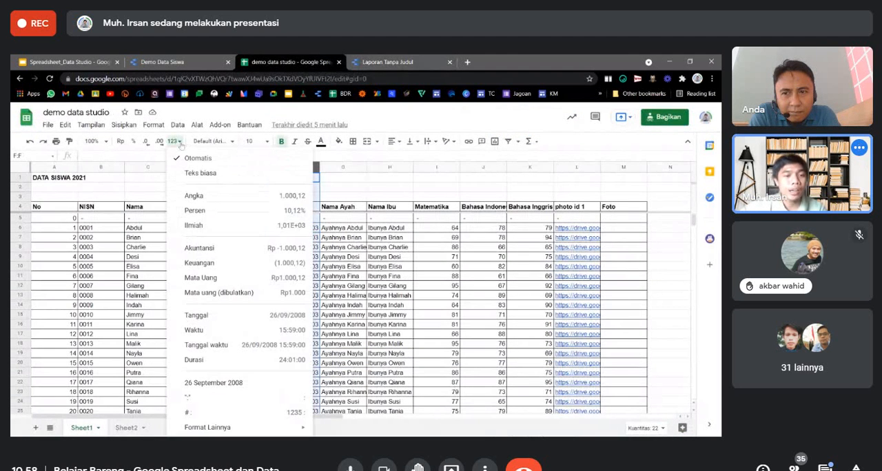
left_click(206, 173)
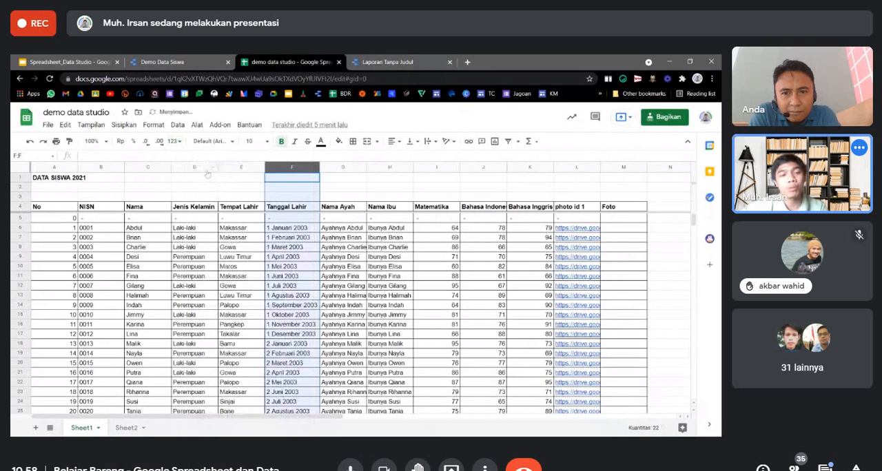
left_click(282, 239)
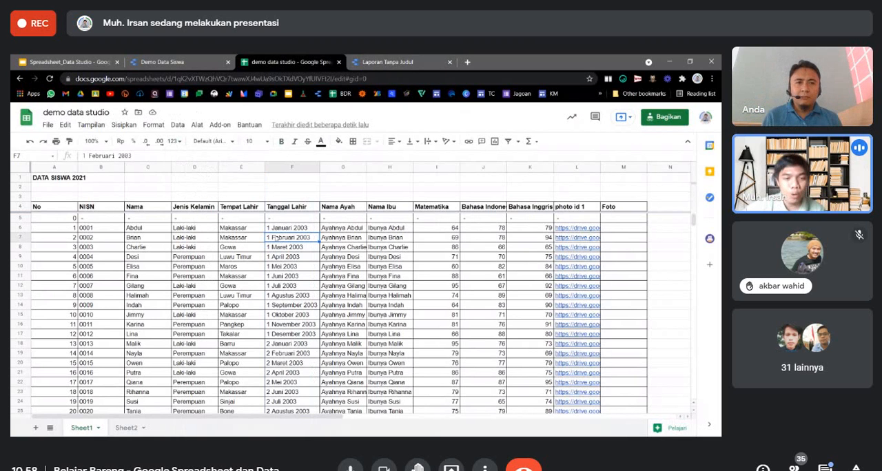
scroll(277, 242, "down", 1)
scroll(280, 297, "up", 1)
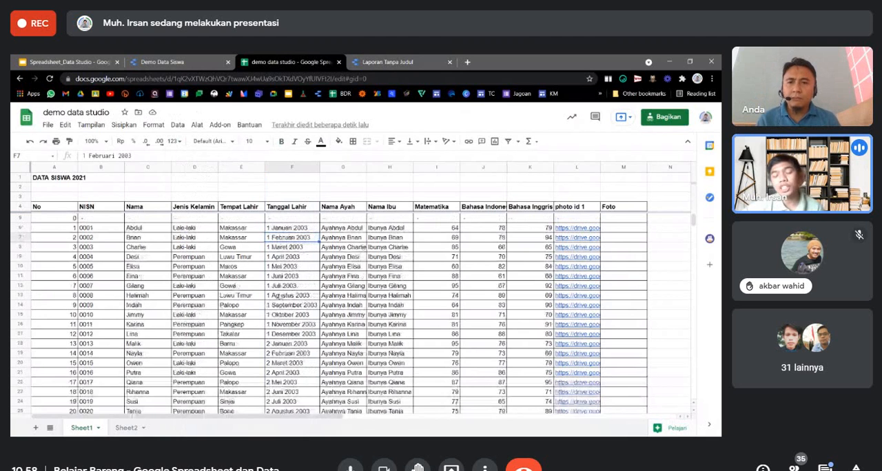
Put the report back into edit mode and recheck the Tanggal Lahir column in the spreadsheet before returning to the report.
left_click(358, 62)
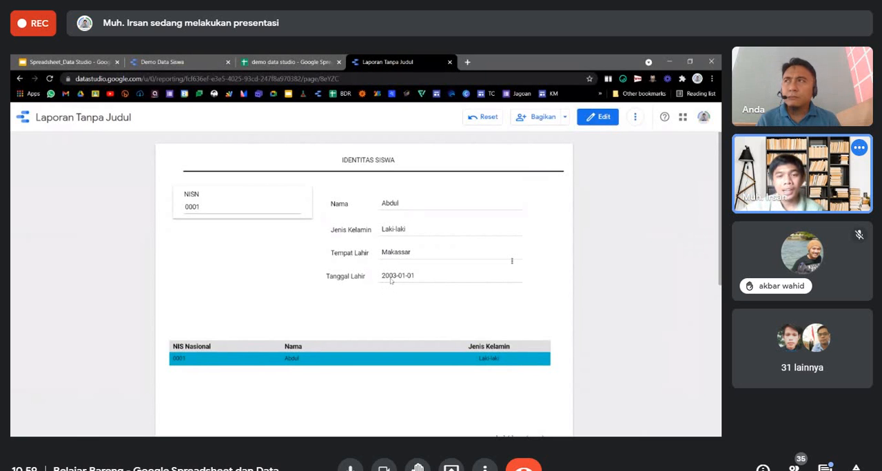
left_click(597, 117)
left_click(295, 60)
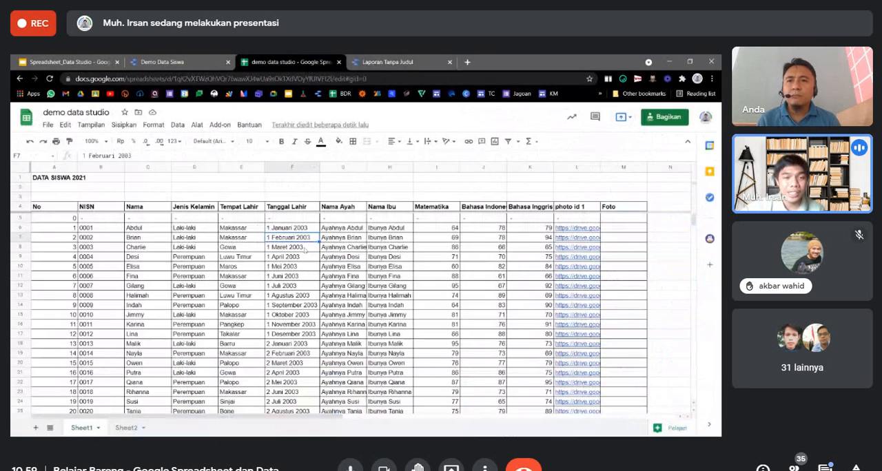
left_click(288, 167)
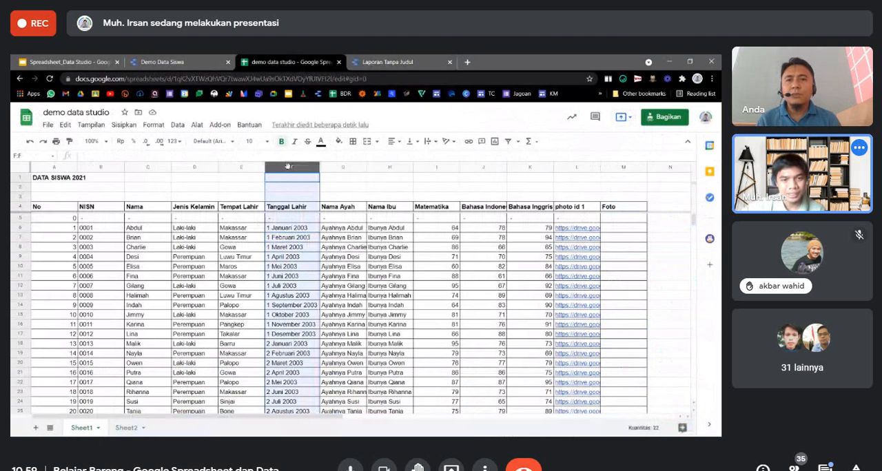
left_click(383, 63)
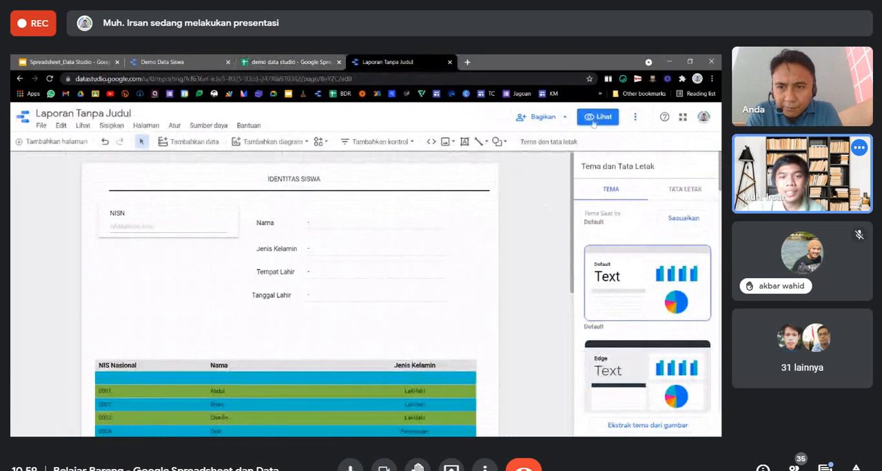
Examine the data type choices for the Tanggal Lahir dimension of the fourth-row table.
left_click(358, 294)
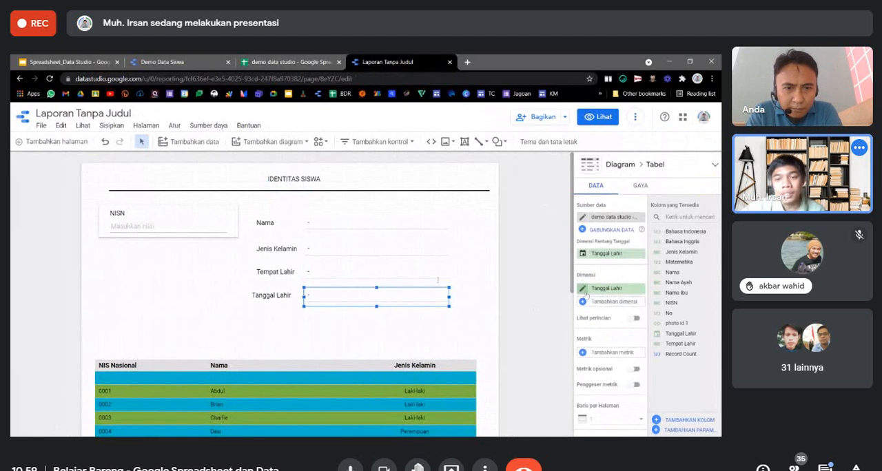
left_click(585, 293)
left_click(552, 342)
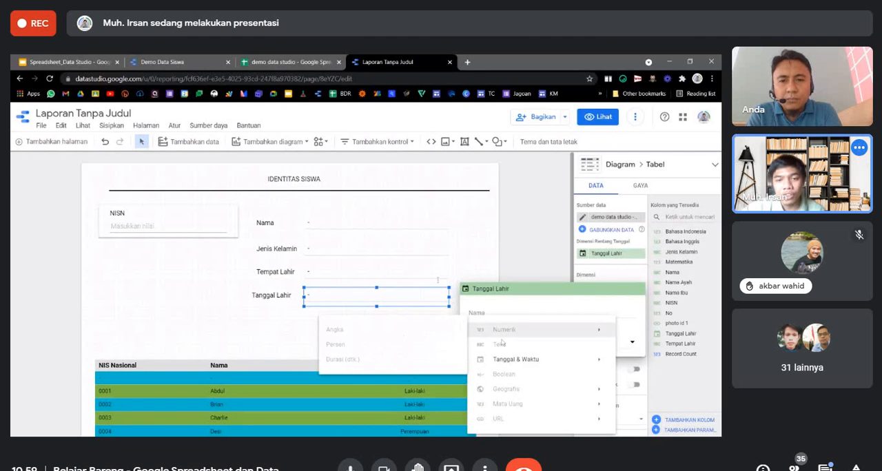
left_click(606, 184)
Refresh the report's data and recheck the data type choices of the Tanggal Lahir dimension.
left_click(636, 121)
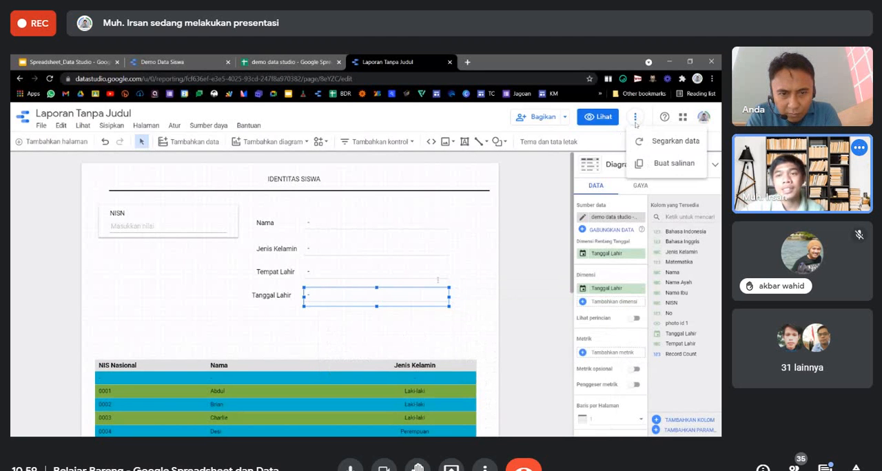
left_click(674, 141)
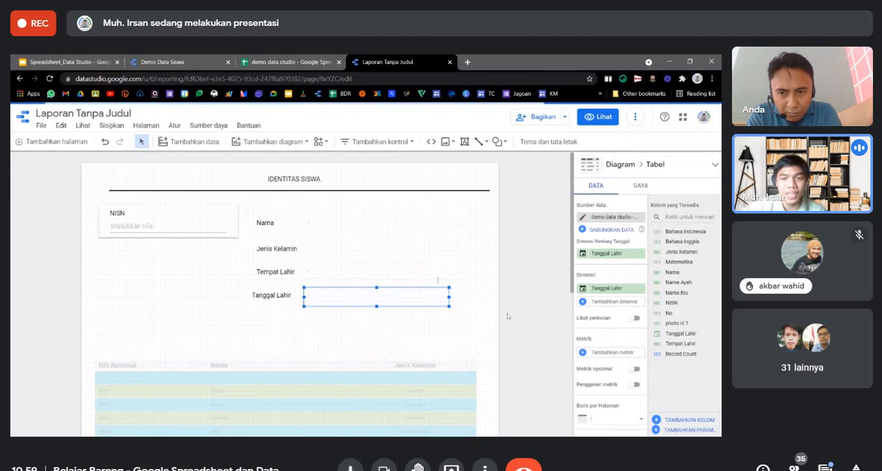
left_click(585, 289)
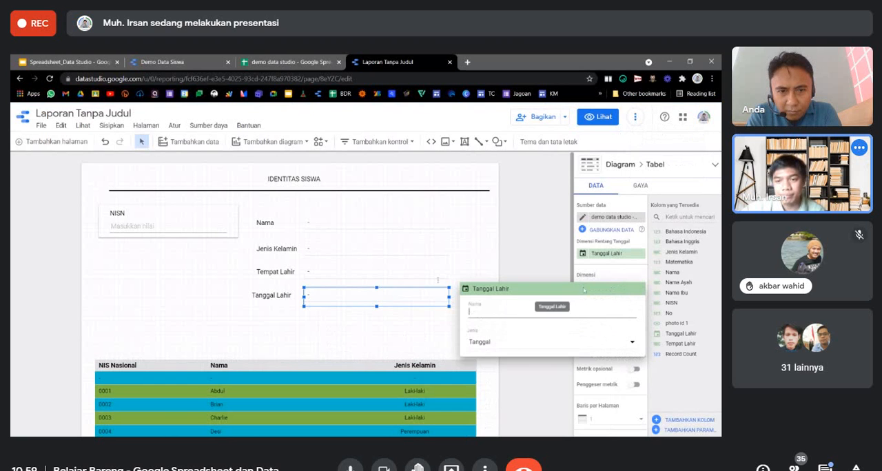
left_click(510, 341)
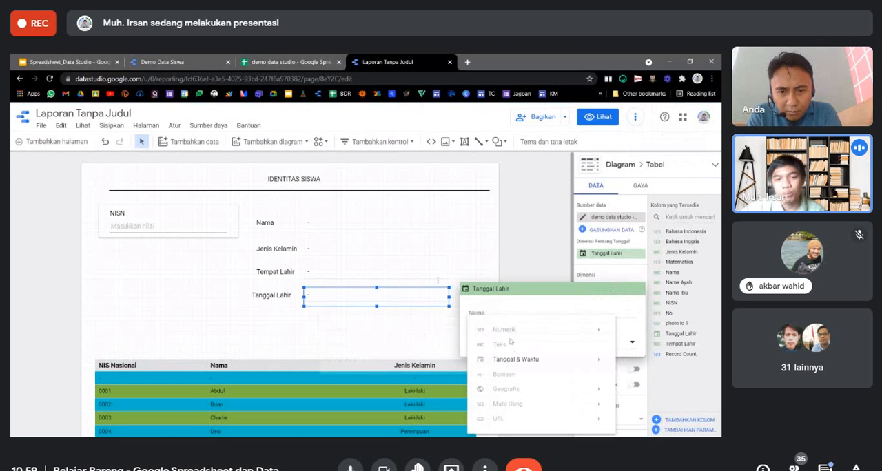
left_click(510, 228)
left_click(510, 228)
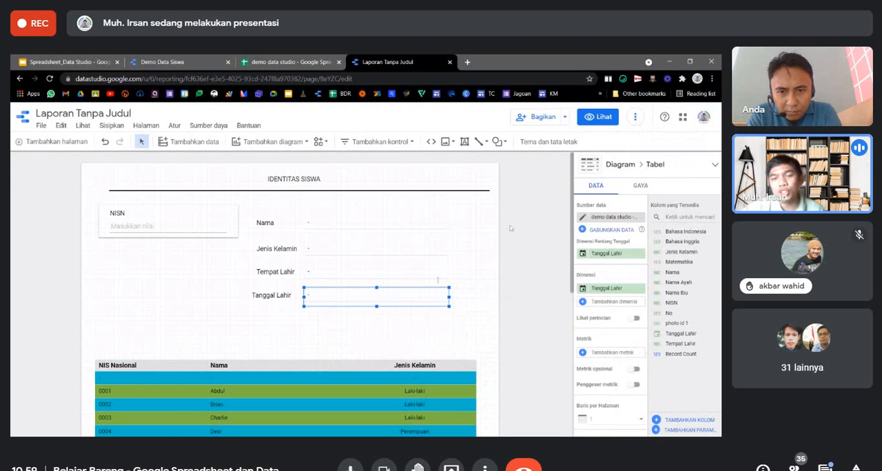
Change the Tanggal Lahir field's type to Teks in the report's demo data studio - Sheet1 data source.
left_click(214, 126)
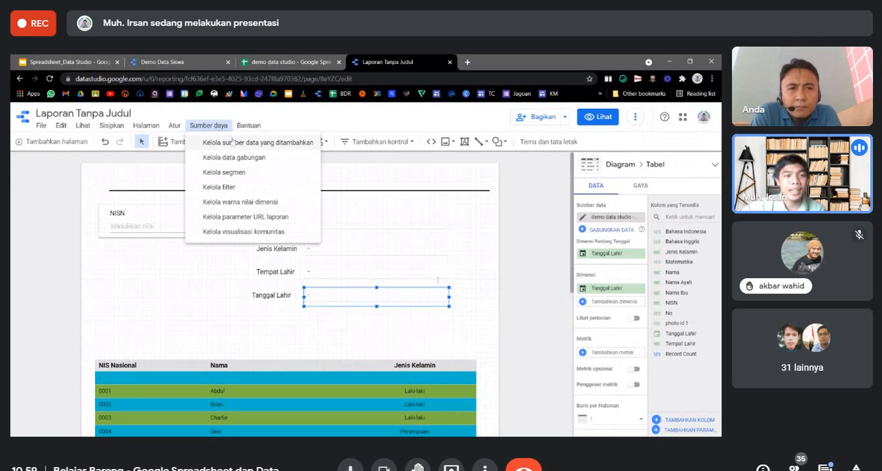
left_click(234, 142)
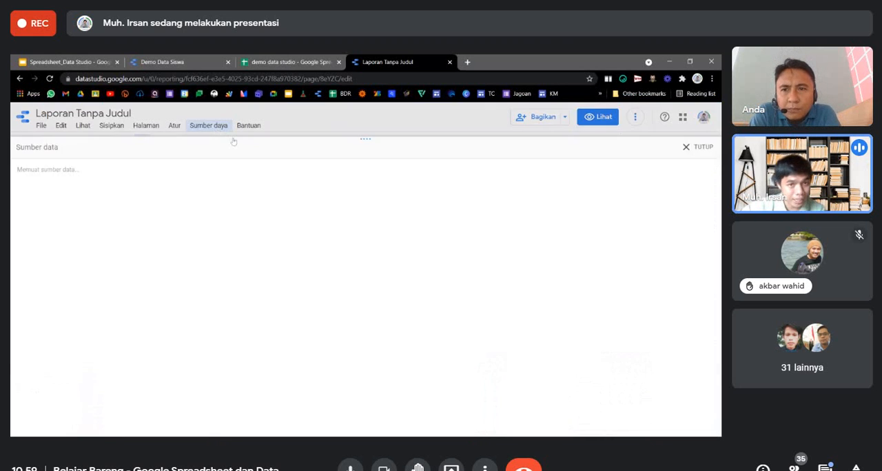
left_click(446, 187)
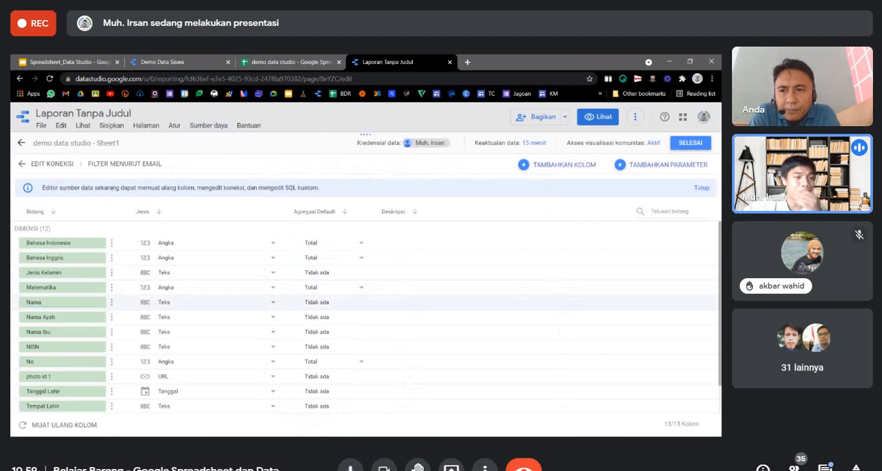
scroll(365, 317, "down", 1)
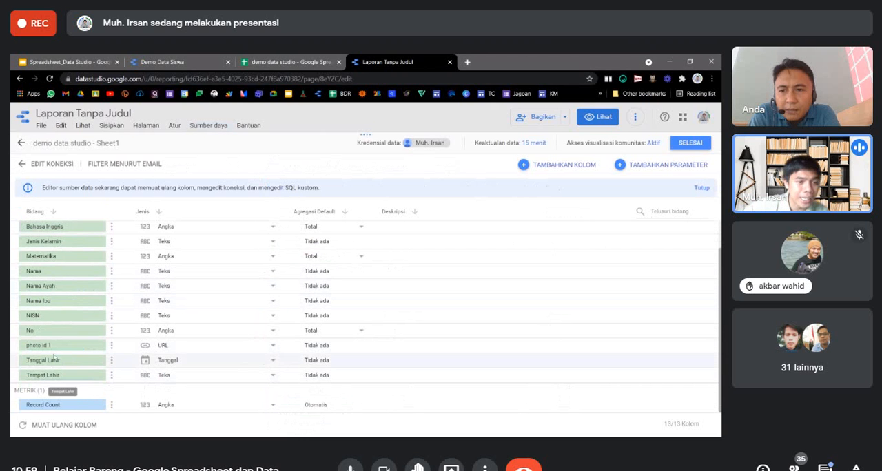
left_click(276, 363)
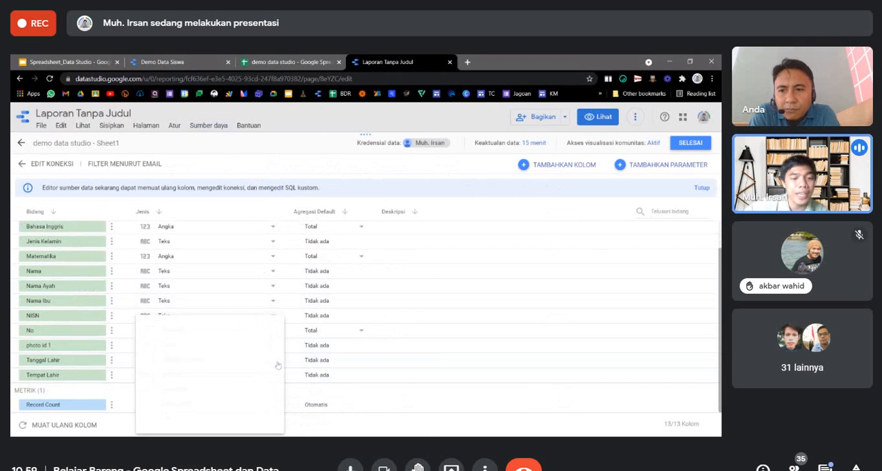
left_click(173, 344)
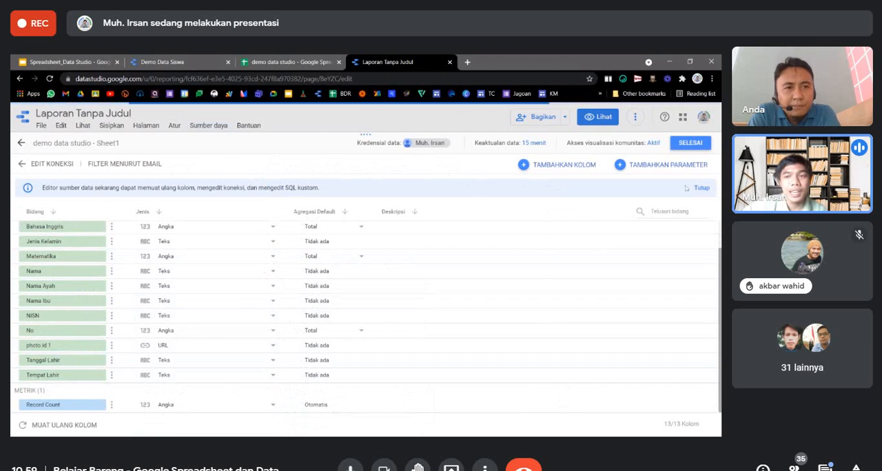
Reload the data source's fields, apply the connection changes for Tanggal Lahir, and return to the report page.
left_click(74, 427)
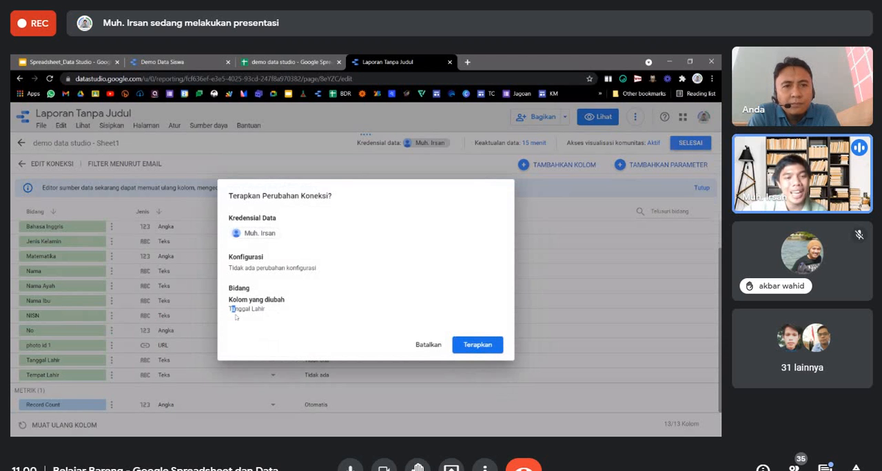
left_click_drag(232, 309, 266, 310)
left_click(486, 345)
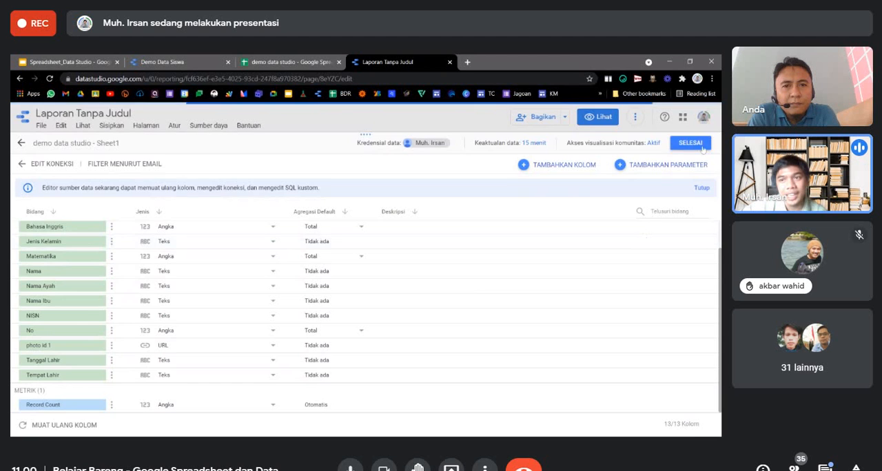
left_click(696, 145)
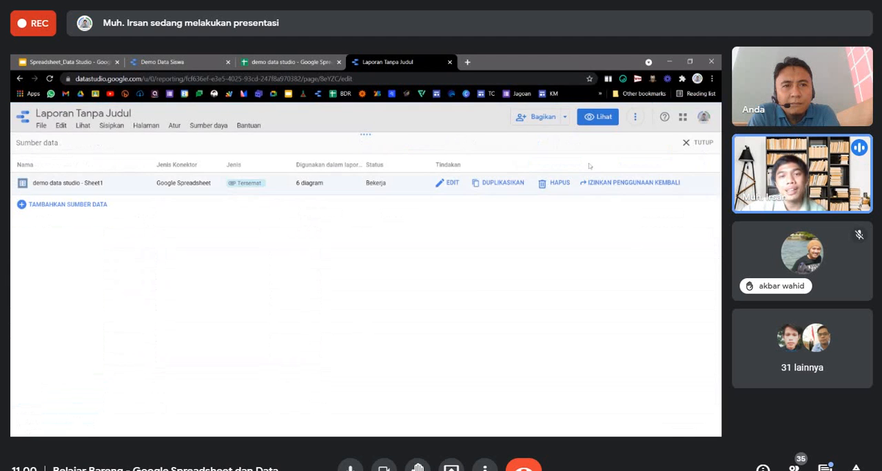
left_click(698, 143)
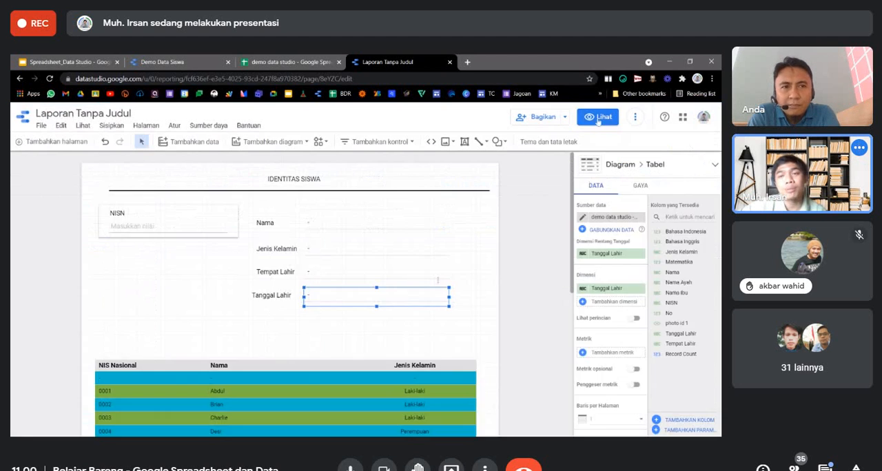
Preview the report in view mode, filter it by one student's NISN, and go back to editing.
left_click(597, 116)
type("00")
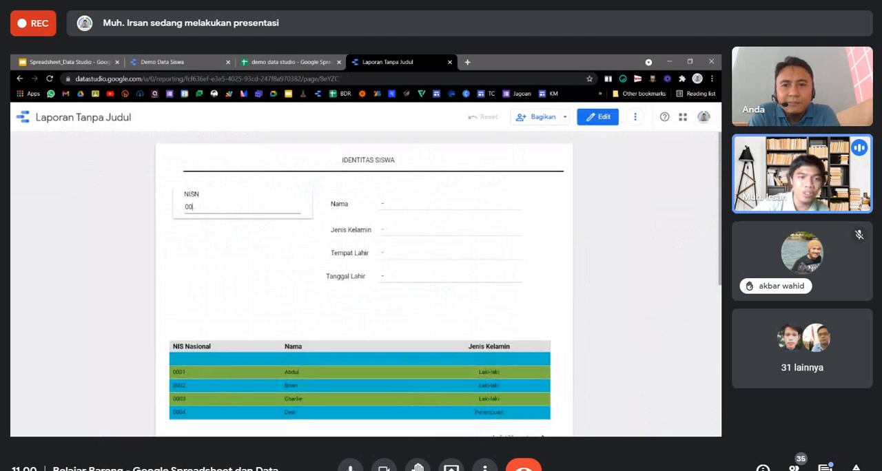
type("06")
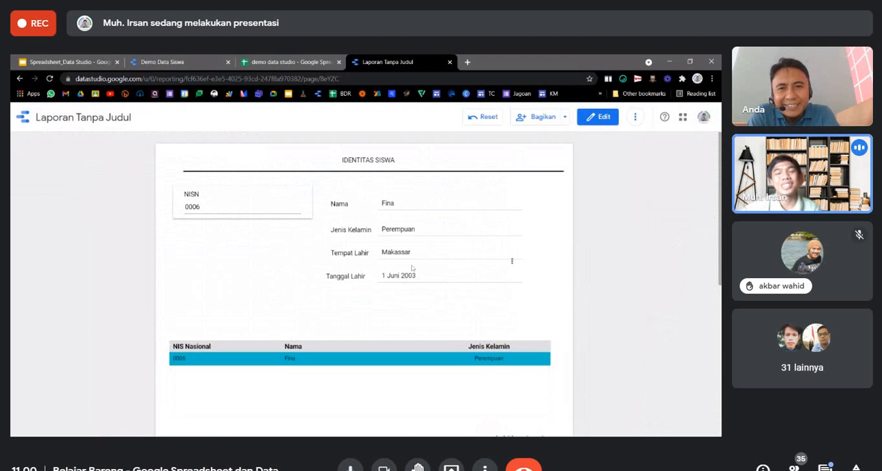
left_click(609, 122)
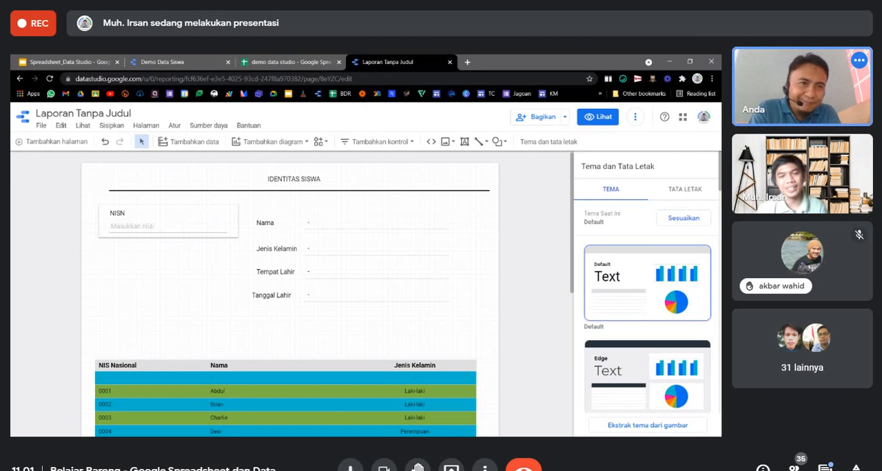
Shift the NIS Nasional, Nama and Jenis Kelamin table slightly lower on the page.
left_click(356, 376)
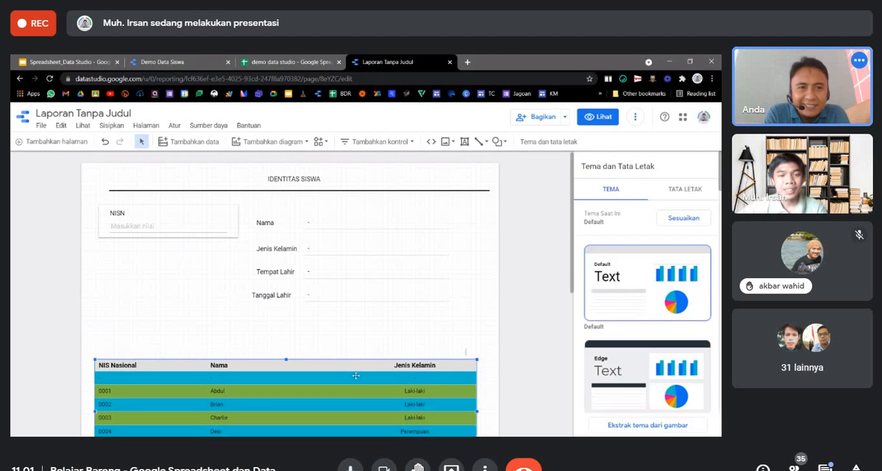
left_click(513, 335)
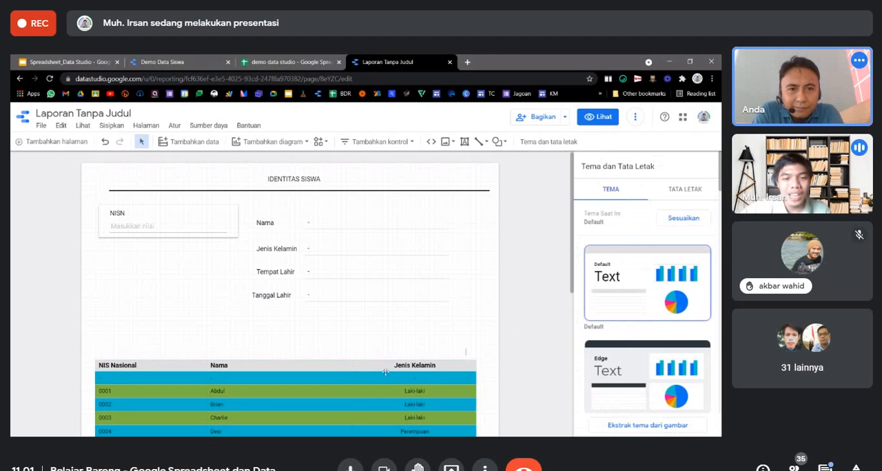
left_click_drag(386, 366, 387, 372)
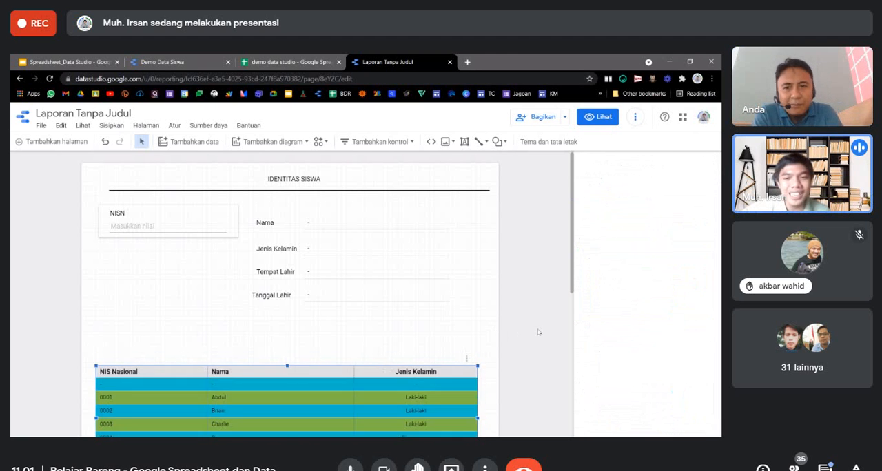
left_click(199, 63)
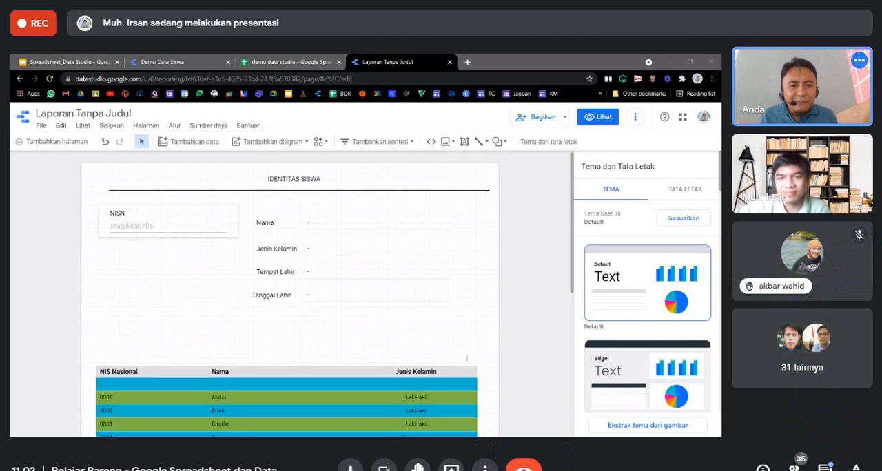
Look through the Google Meet participant list for the people with raised hands, and close the list.
left_click(796, 462)
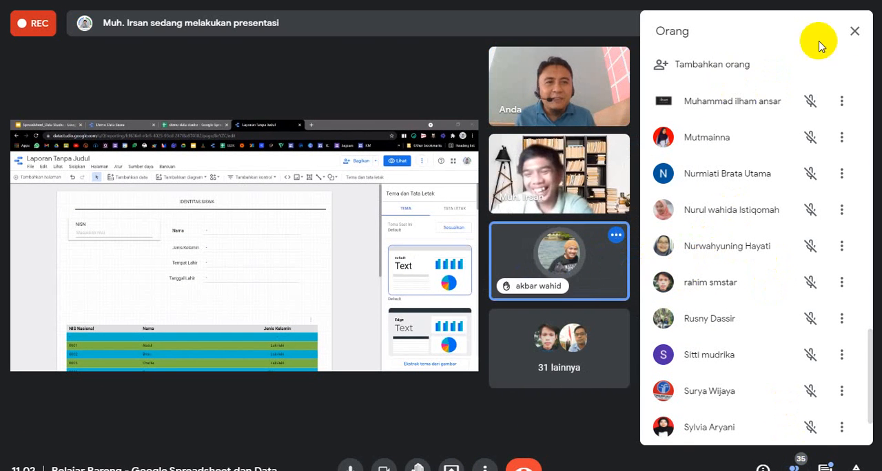
left_click(853, 31)
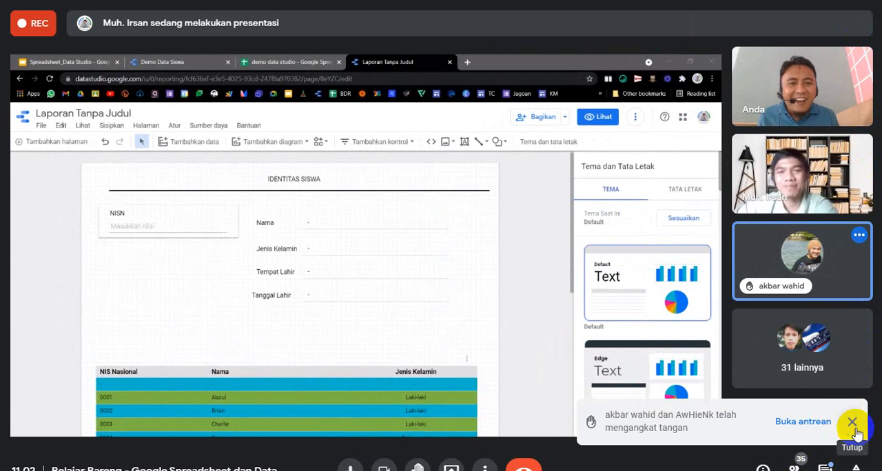
left_click(792, 423)
scroll(758, 207, "down", 3)
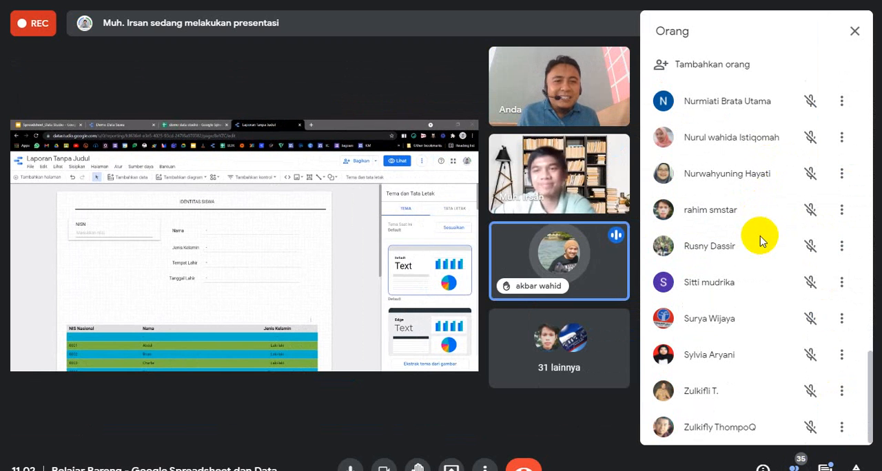
scroll(759, 313, "up", 3)
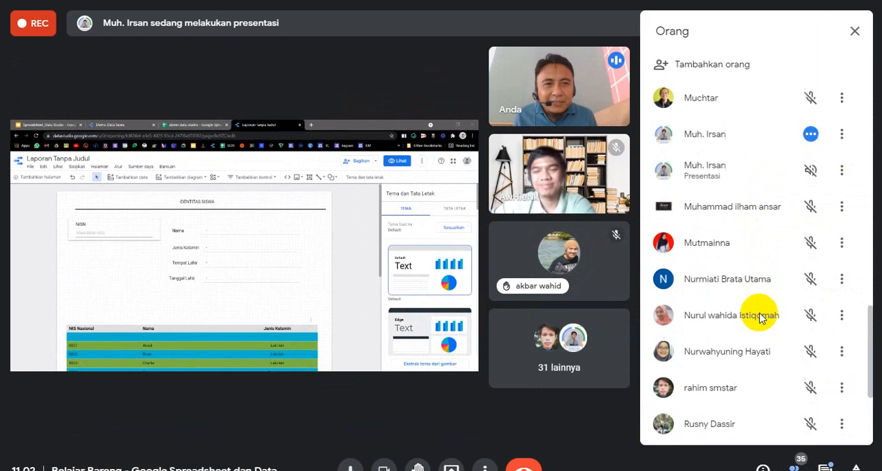
scroll(759, 316, "down", 3)
scroll(758, 315, "up", 5)
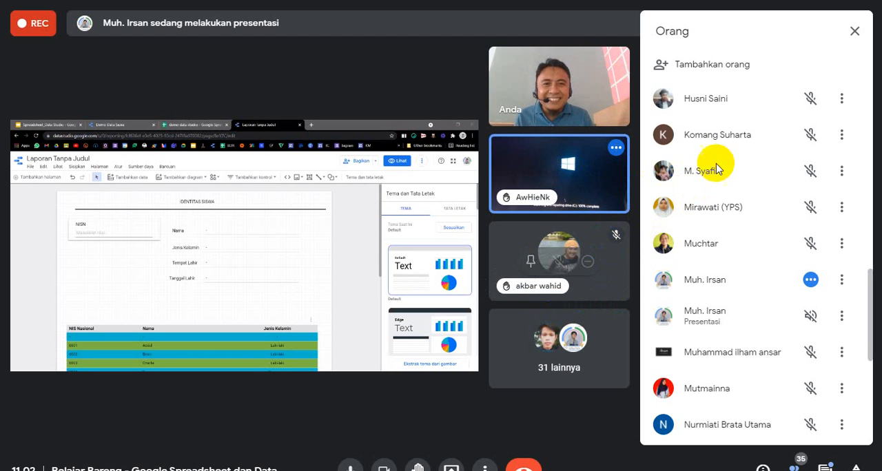
left_click(855, 31)
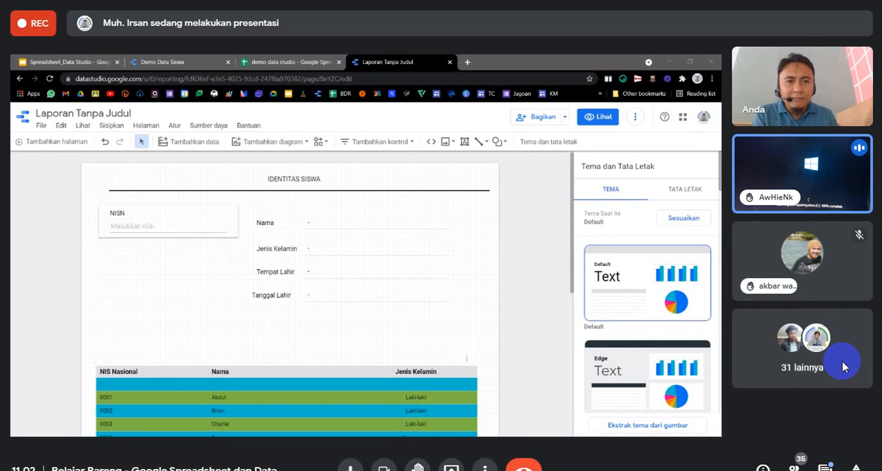
mouse_move(775, 285)
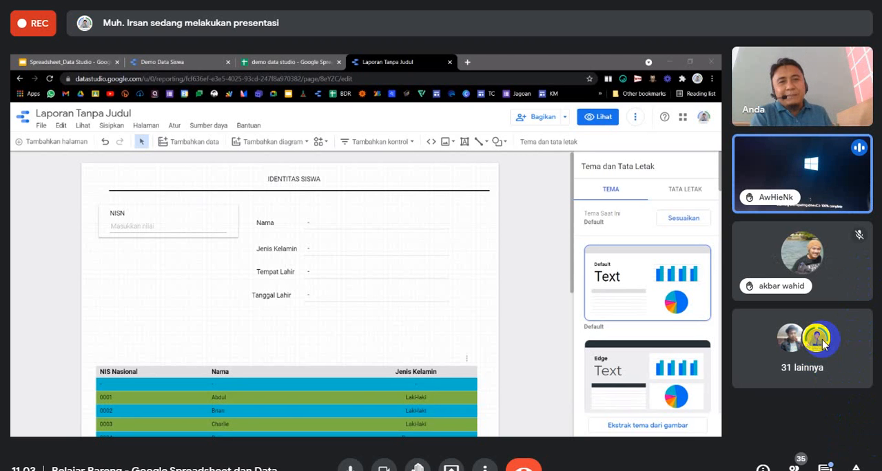
mouse_move(808, 250)
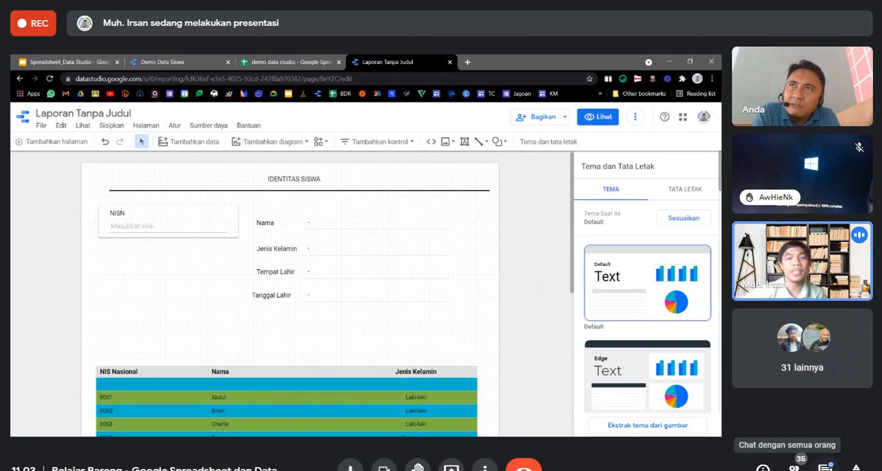
Add an input box control (Kotak input) directly below the NISN filter and set its control field to Nama.
left_click(378, 141)
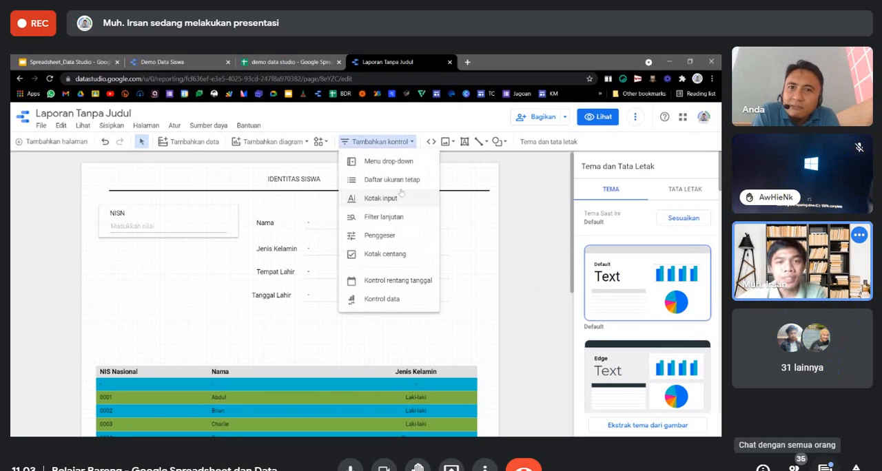
left_click(389, 207)
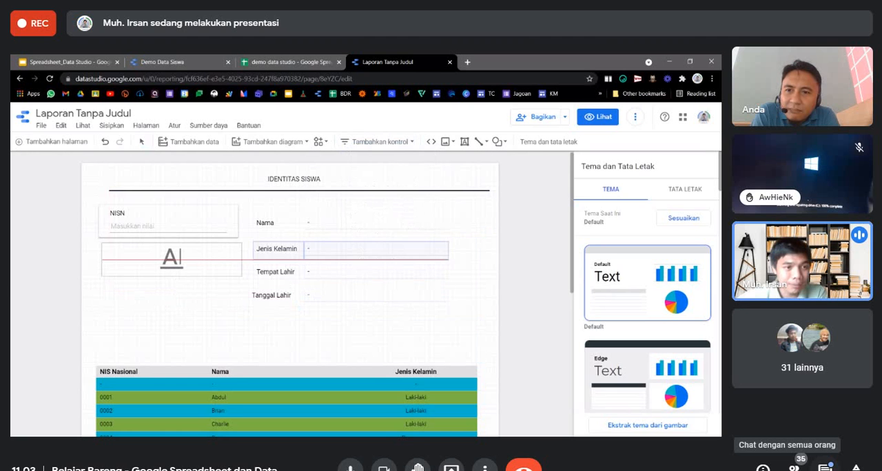
left_click(169, 255)
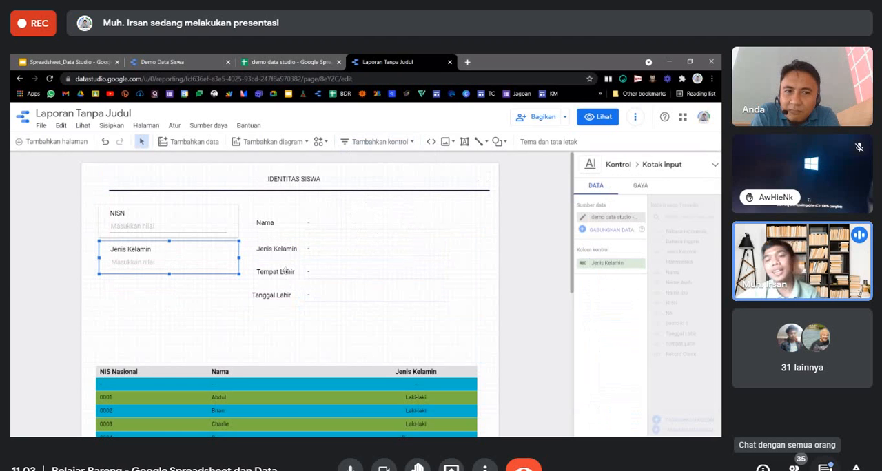
left_click(606, 263)
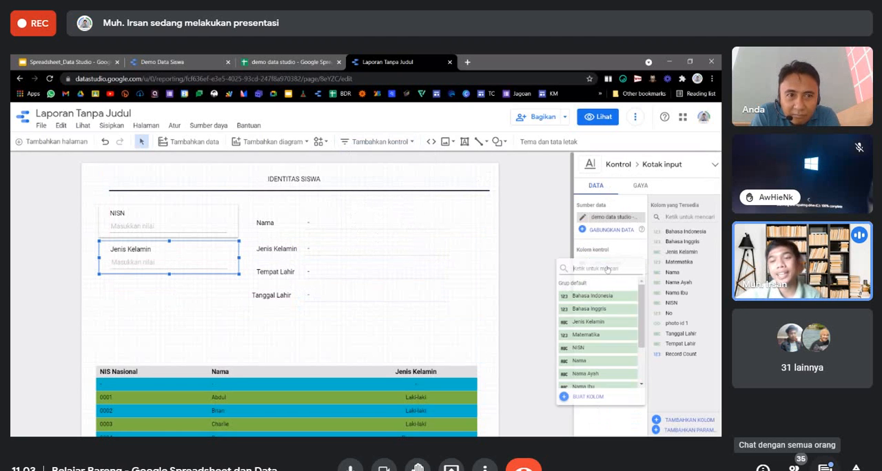
left_click(580, 362)
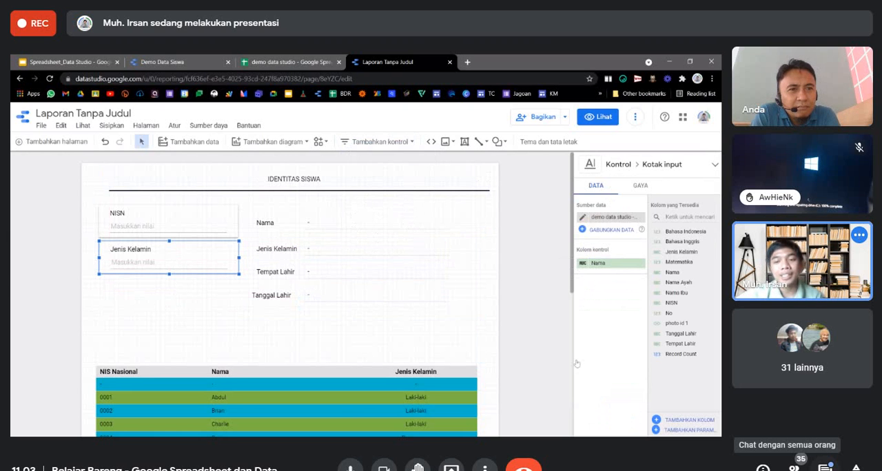
left_click(492, 277)
left_click(169, 233)
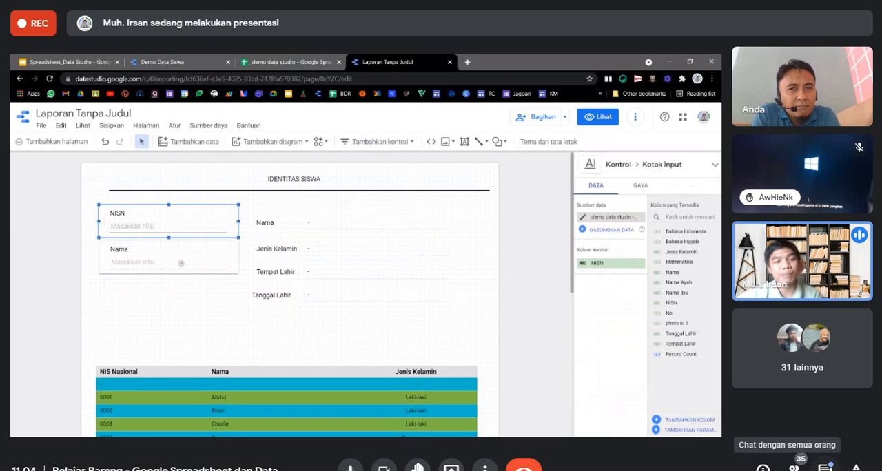
left_click(181, 263)
left_click(532, 251)
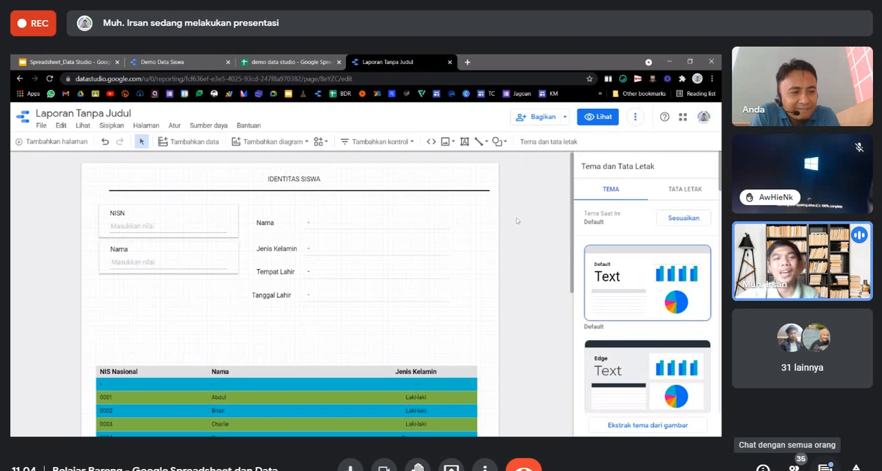
Open the report in view mode and filter it by a student's NISN to test the filter controls.
left_click(605, 117)
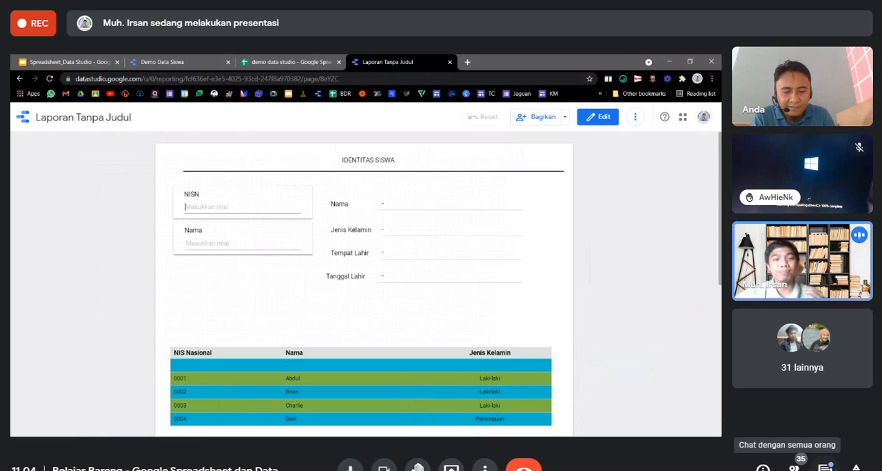
type("0001")
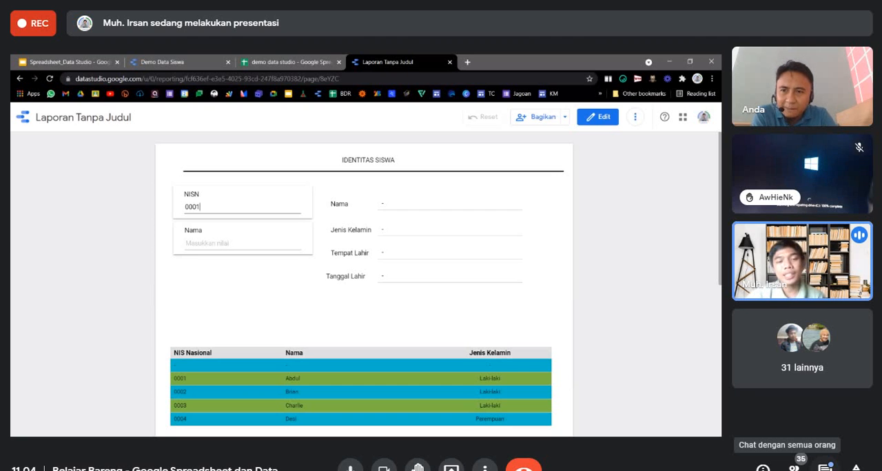
key("Return")
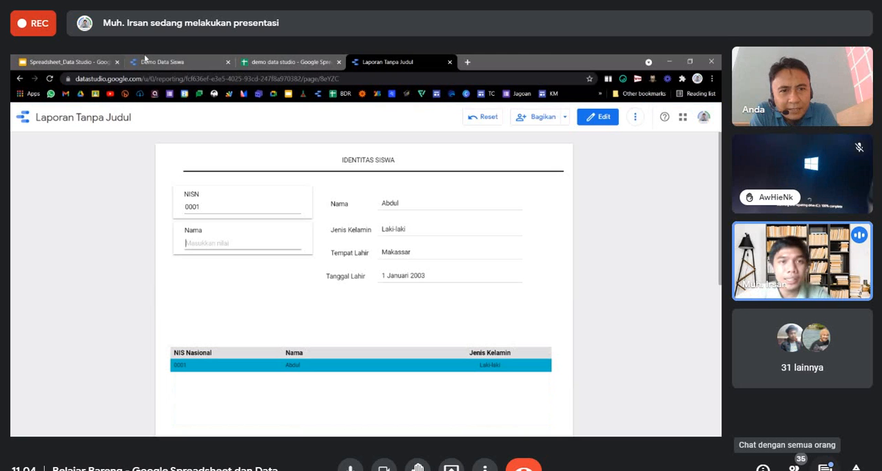
Test the Nama filter with a different student's name while the NISN filter is active, and reset both filters.
left_click(281, 61)
left_click(386, 61)
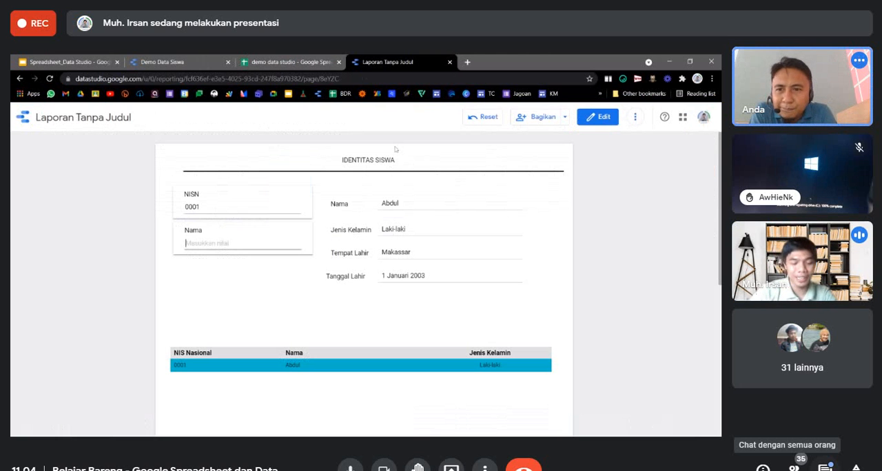
type("Brian")
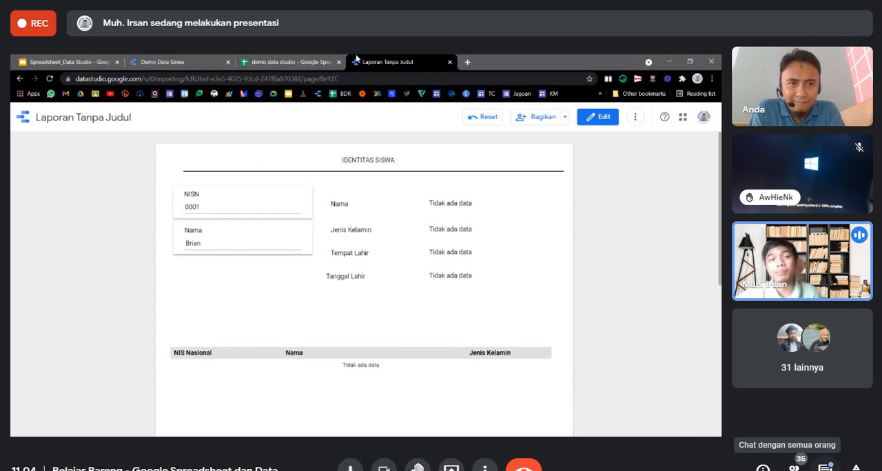
left_click(313, 61)
left_click(22, 228)
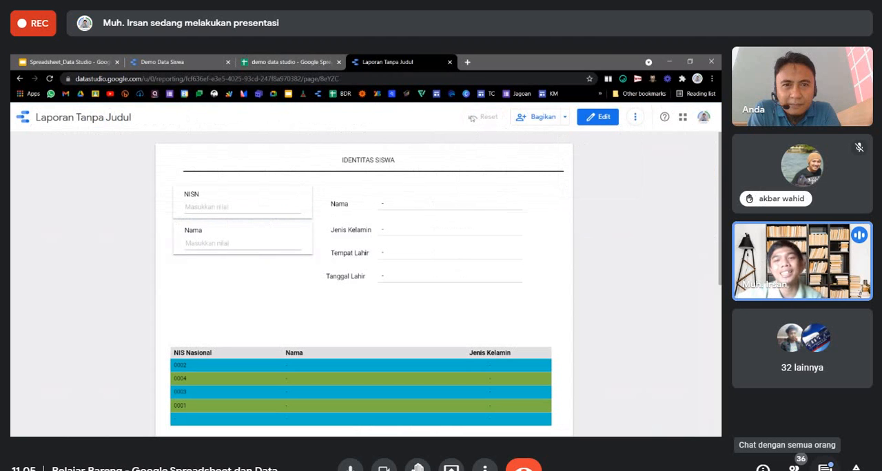
Filter the report by another student's NISN and matching name, and compare it with the demo data studio spreadsheet.
left_click(220, 205)
type("0002")
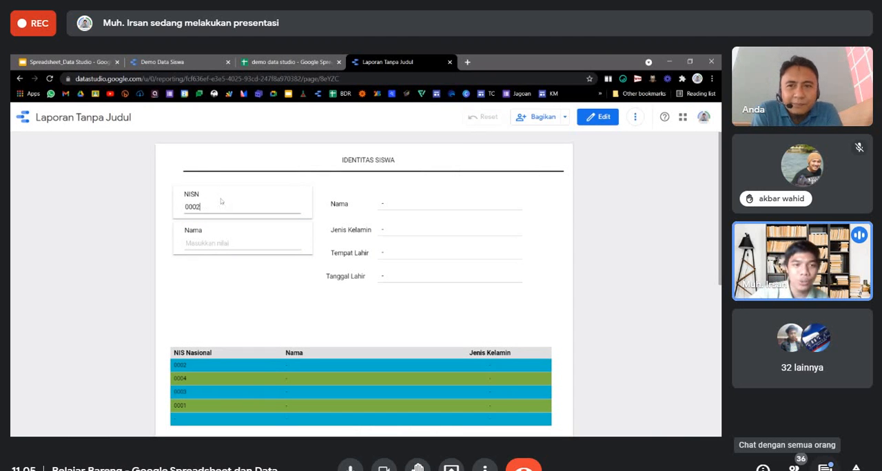
key("Return")
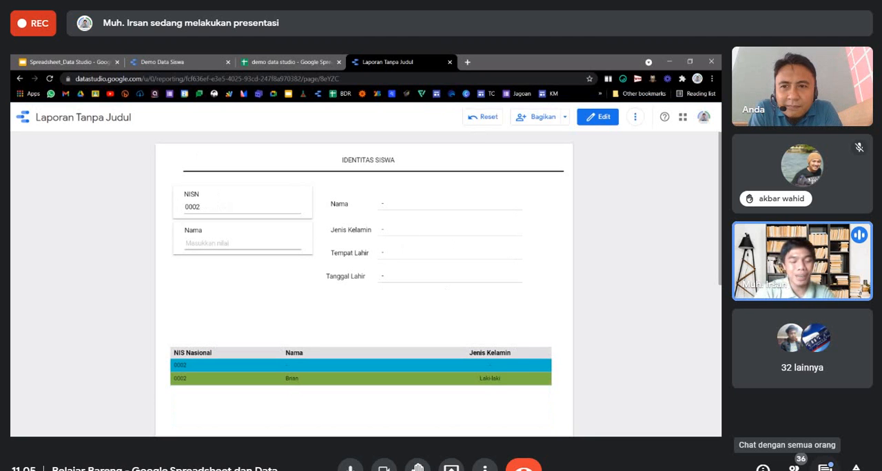
type("B")
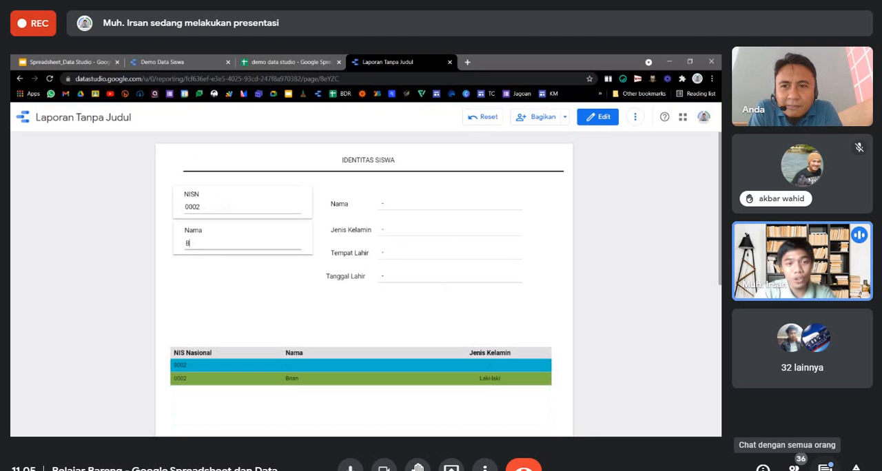
type("rian")
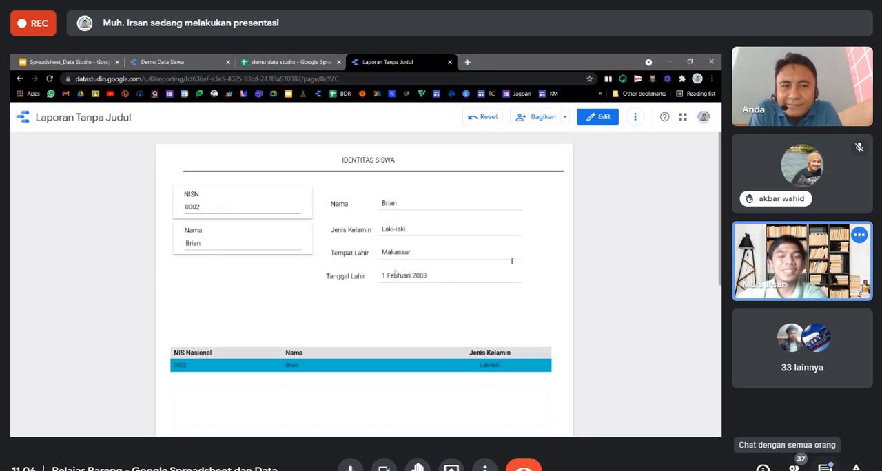
left_click(321, 61)
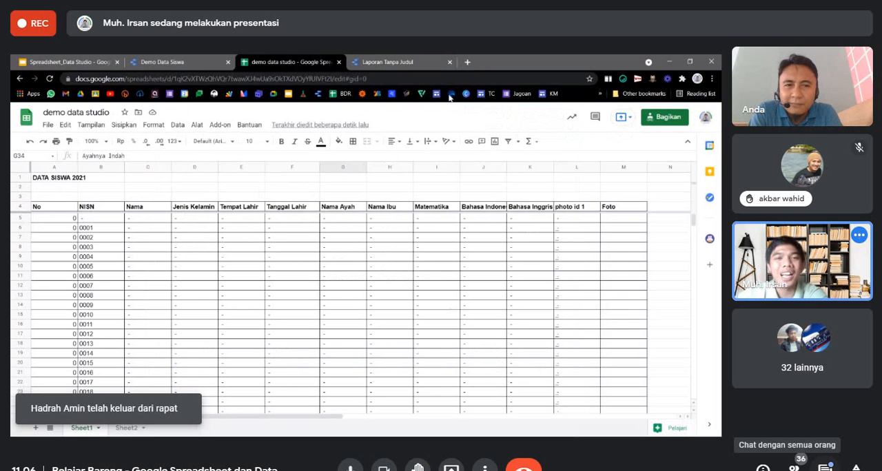
left_click(413, 61)
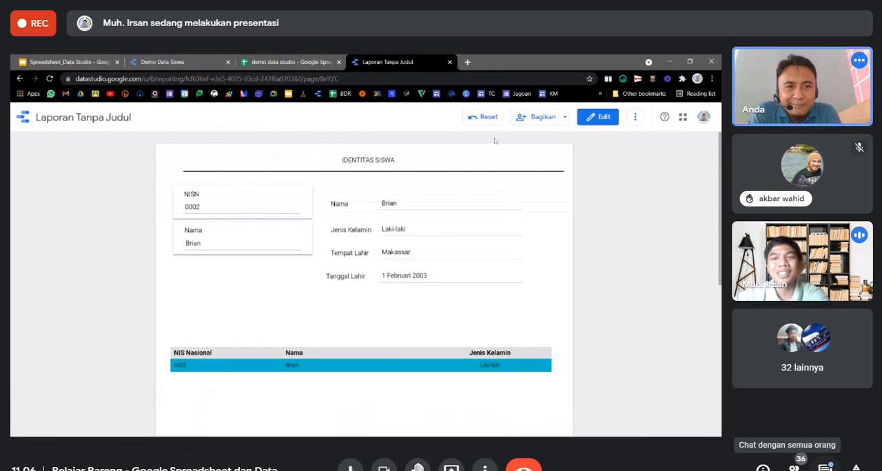
Return the report to edit mode and move the NIS Nasional, Nama and Jenis Kelamin table further down the page.
left_click(596, 117)
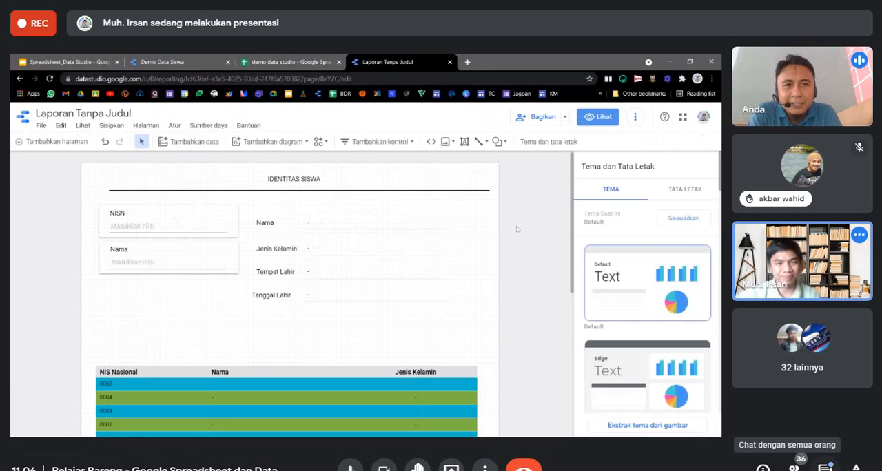
scroll(513, 299, "down", 1)
scroll(511, 303, "up", 1)
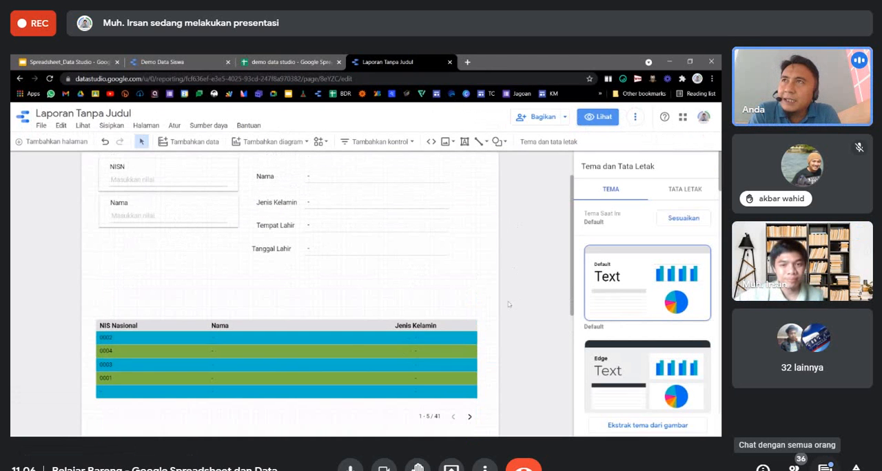
left_click_drag(442, 340, 441, 378)
left_click_drag(283, 400, 289, 403)
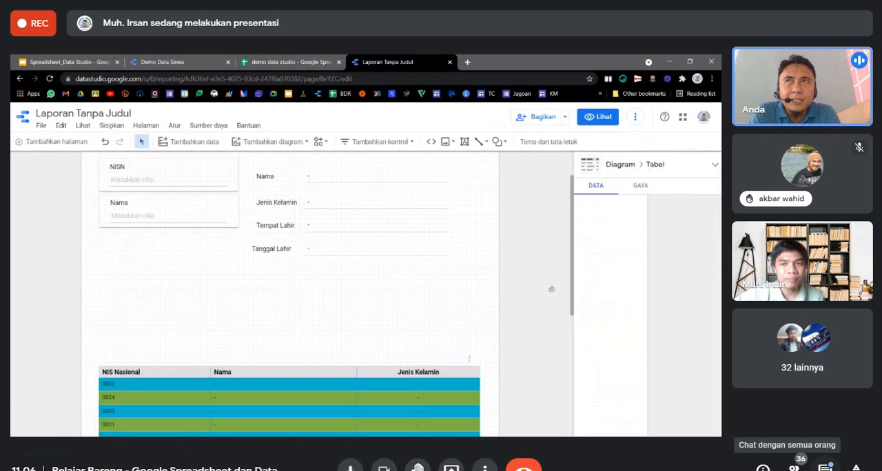
left_click(524, 263)
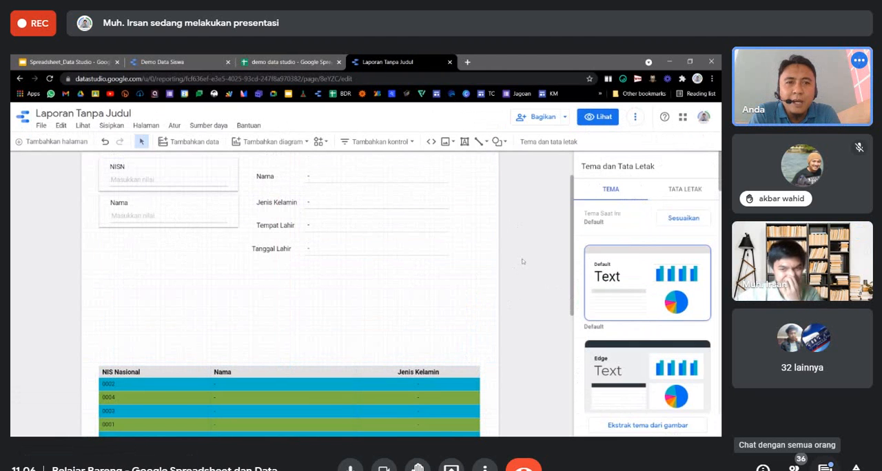
Shift the Tempat Lahir, Jenis Kelamin and Nama labels slightly left toward the left edge of the Tanggal Lahir label.
left_click(271, 226)
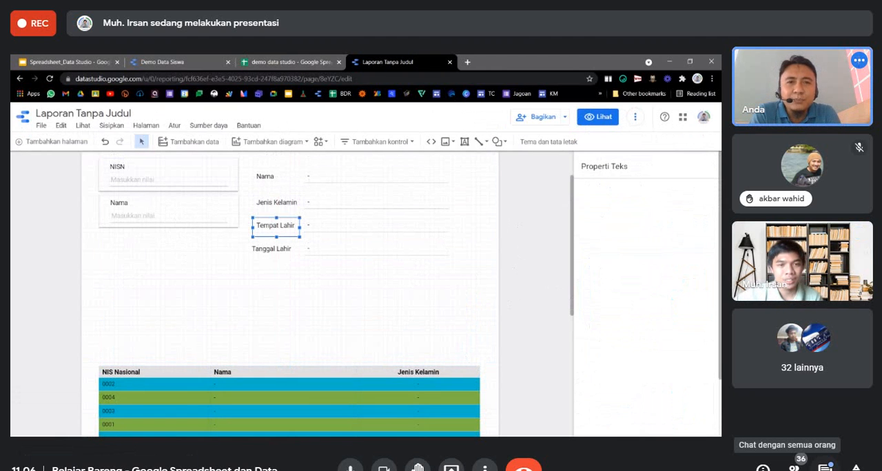
left_click_drag(271, 225, 266, 225)
left_click(287, 197)
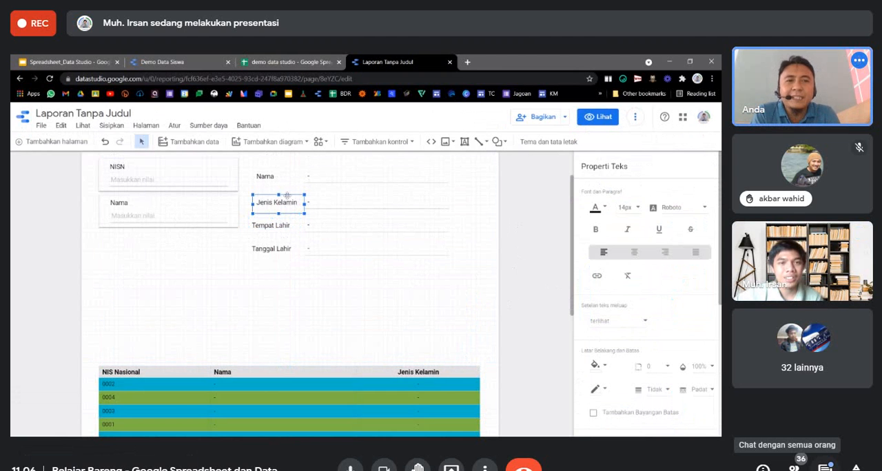
left_click(278, 176)
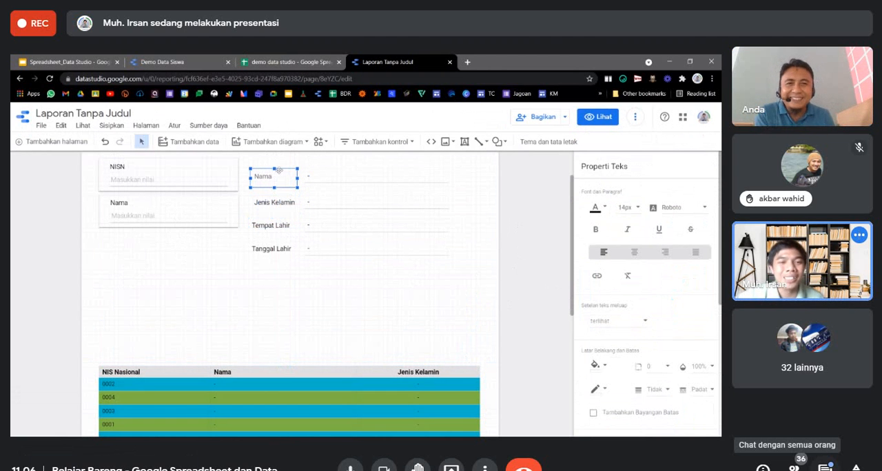
left_click(522, 238)
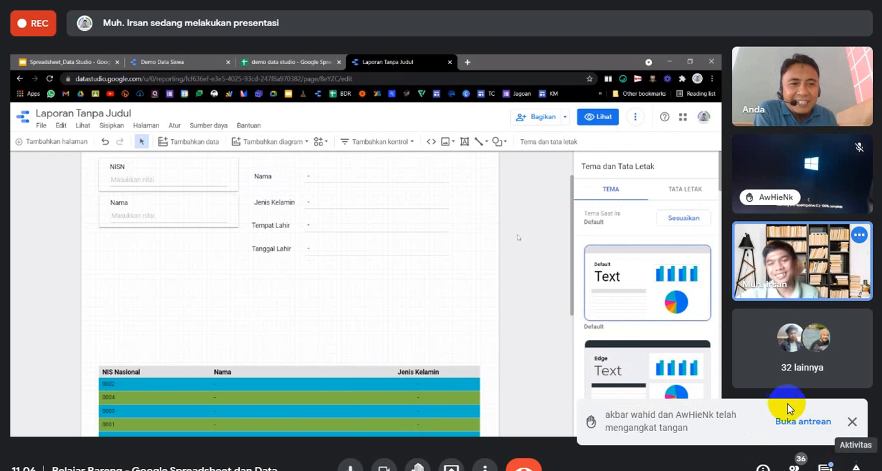
Dismiss the raised-hand notifications in the Google Meet call.
left_click(852, 424)
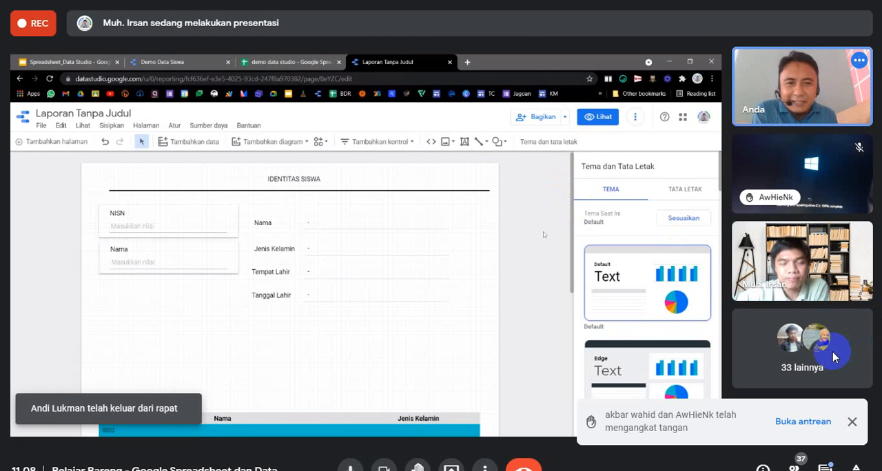
mouse_move(804, 198)
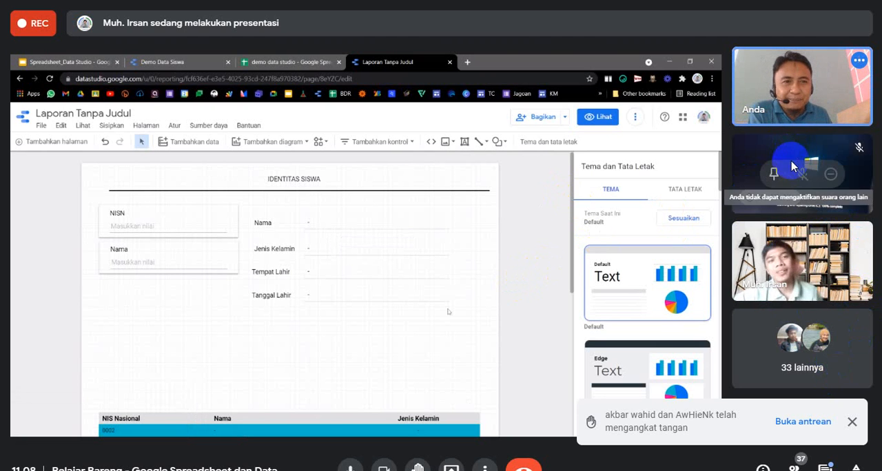
left_click(853, 422)
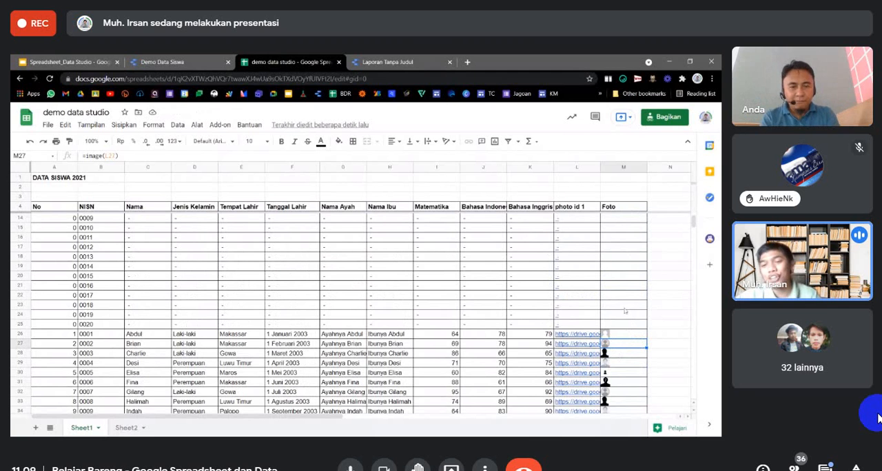
In the demo data studio spreadsheet, examine the Foto image formula and the photo id 1 link in row 26.
scroll(615, 347, "down", 2)
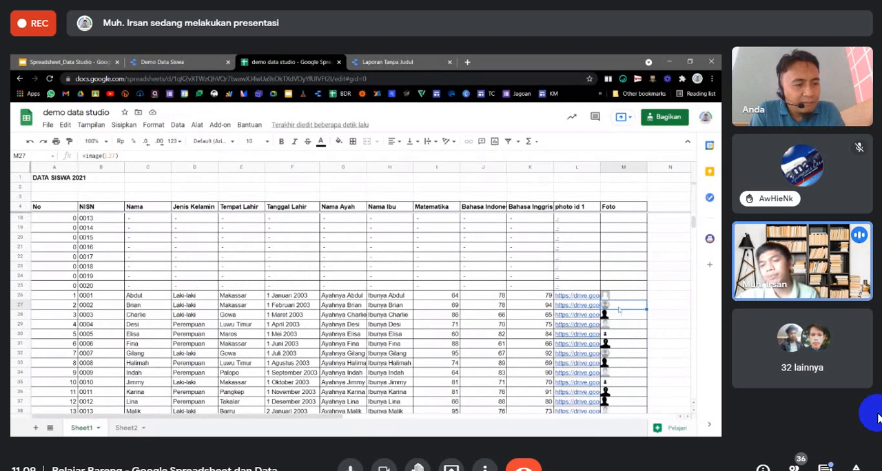
left_click(624, 298)
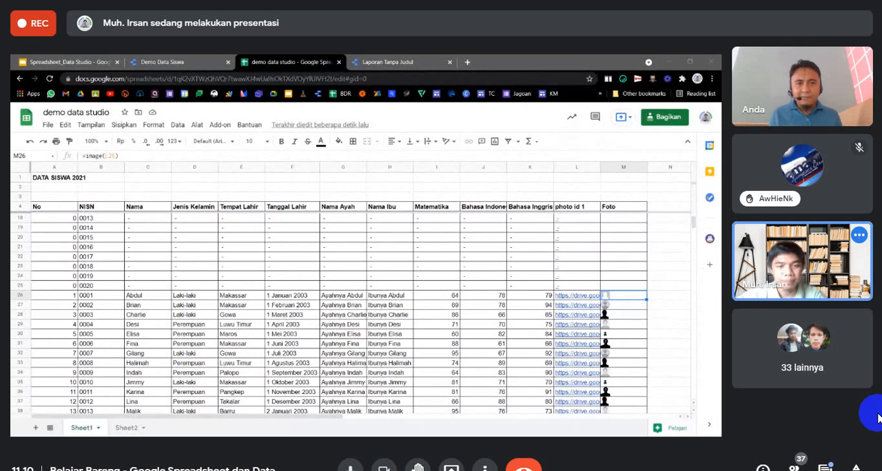
left_click(567, 298)
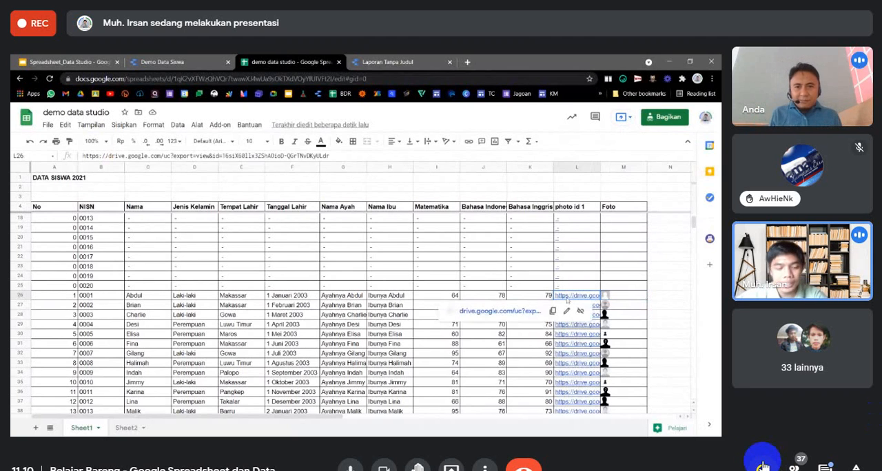
left_click(657, 295)
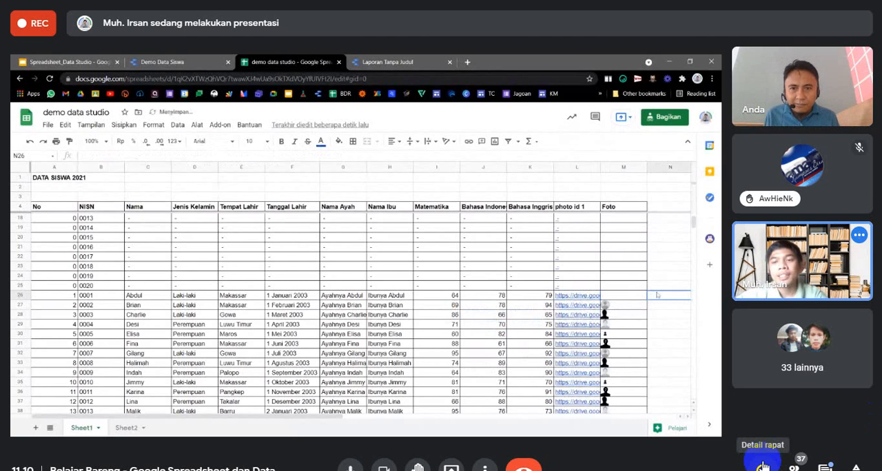
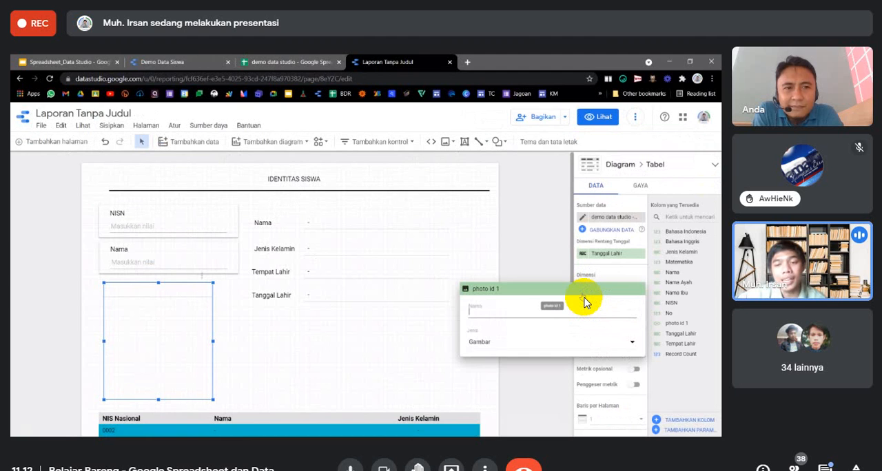
Set the photo id 1 dimension's data type to the URL image type (Gambar) in the photo table.
mouse_move(491, 425)
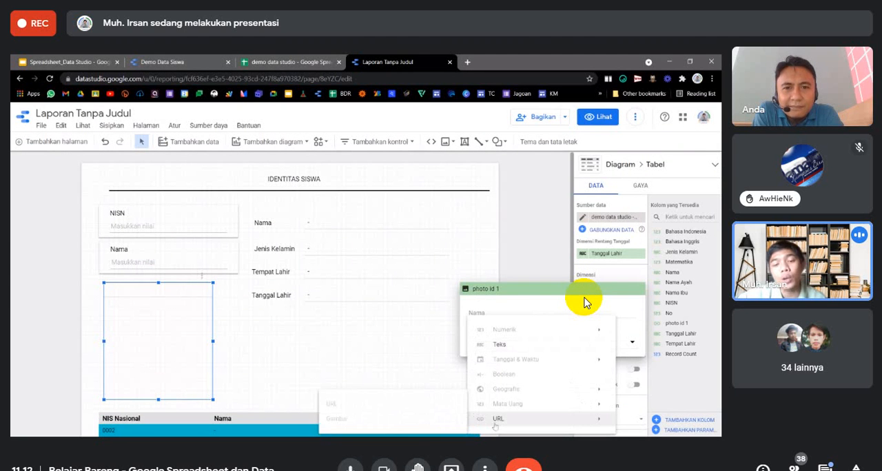
left_click(381, 420)
left_click(522, 379)
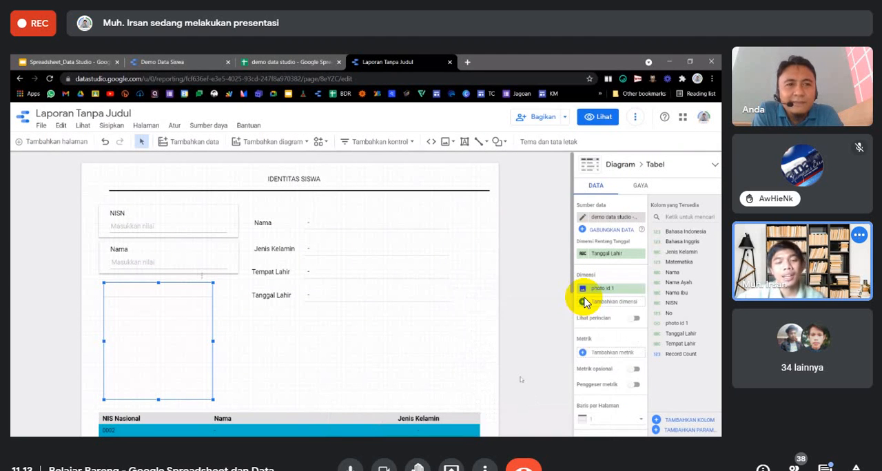
Delete the NIS Nasional, Nama and Jenis Kelamin table from the lower part of the report page.
scroll(522, 378, "down", 2)
left_click(381, 352)
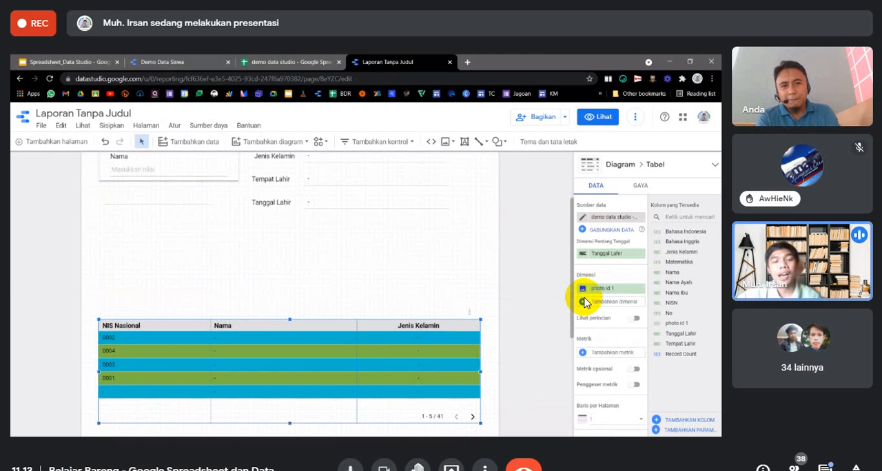
key("Delete")
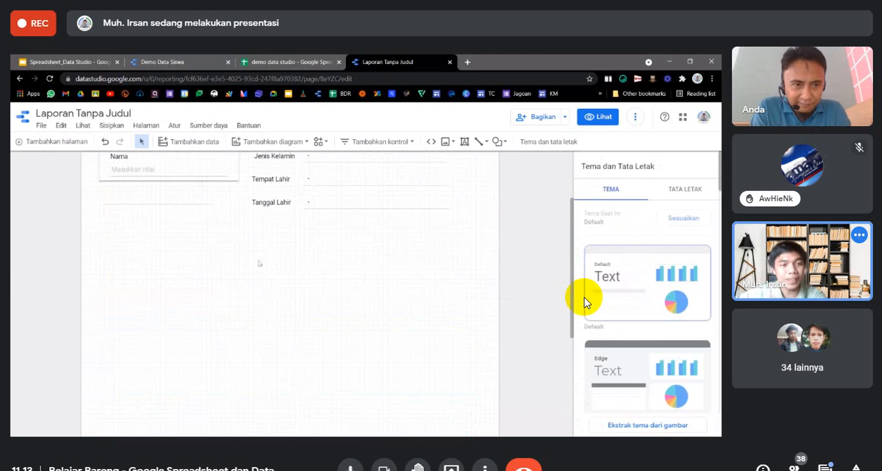
key("ctrl+z")
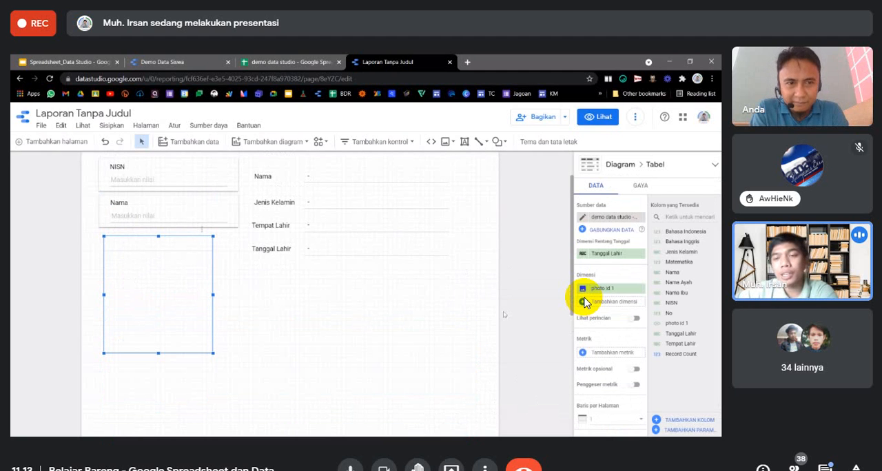
scroll(504, 316, "down", 2)
scroll(506, 311, "up", 1)
Compare the finished Demo Data Siswa report with the student rows in Sheet1 of the demo data studio spreadsheet.
left_click(207, 63)
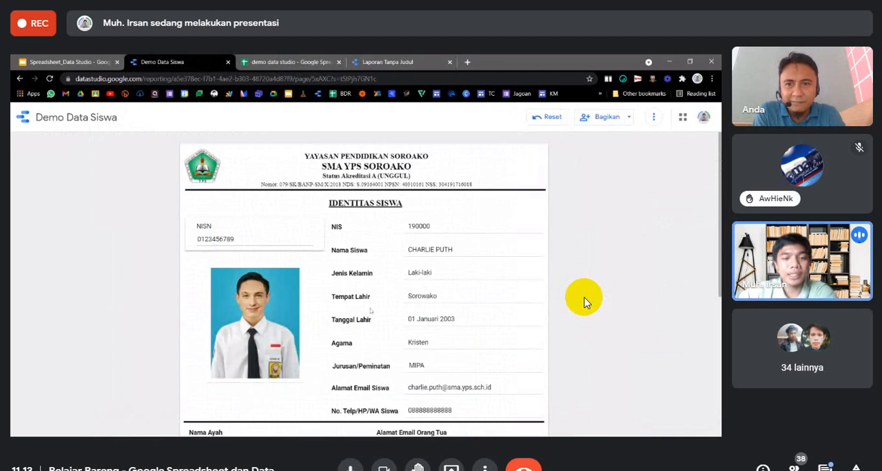
scroll(372, 311, "down", 5)
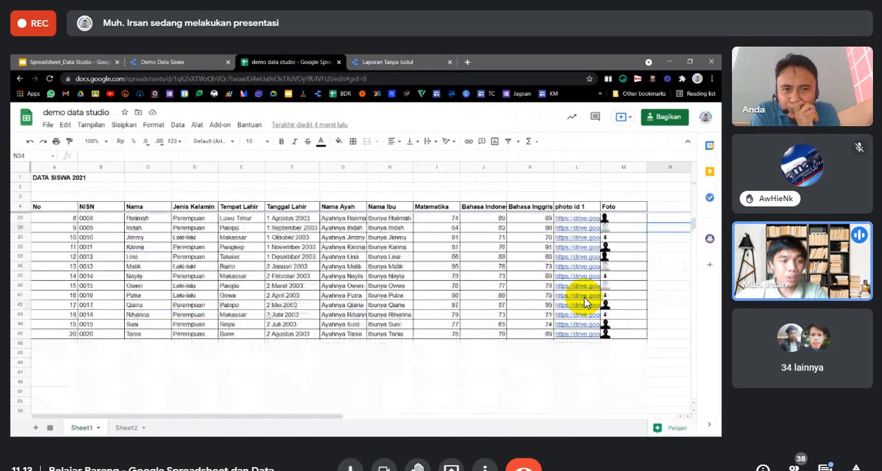
left_click(49, 356)
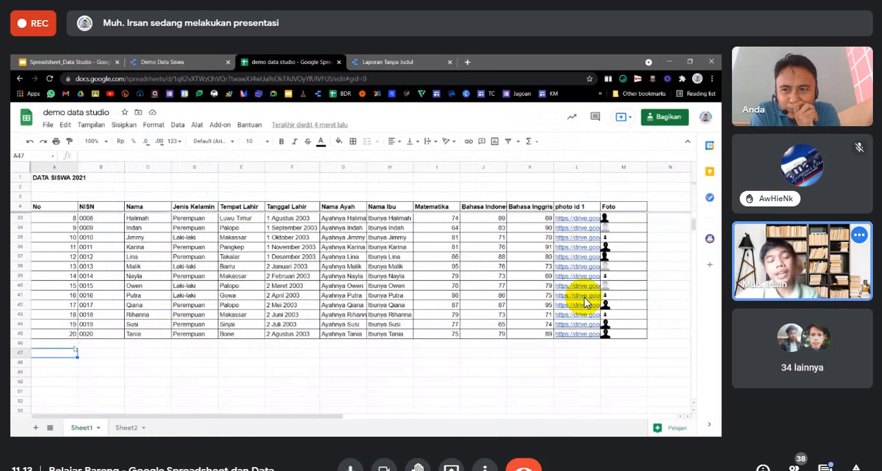
left_click(100, 354)
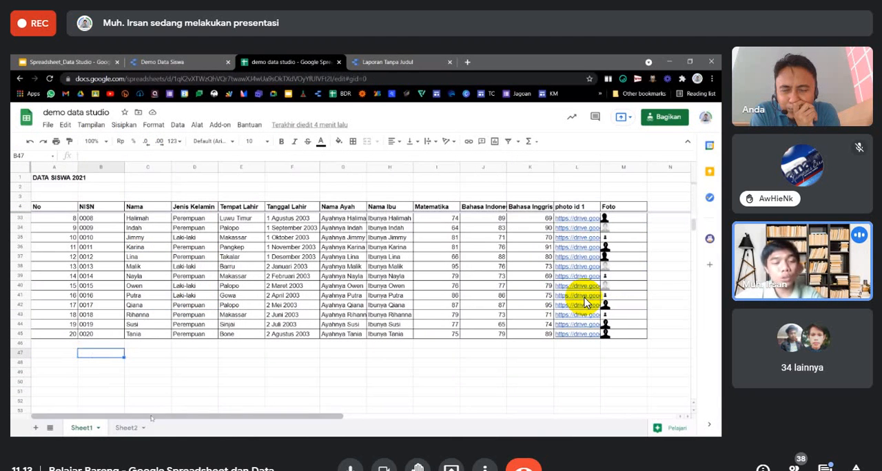
Examine the Sheet2 grade table, its student names and the separate blocks for semesters I, II and III.
left_click(127, 428)
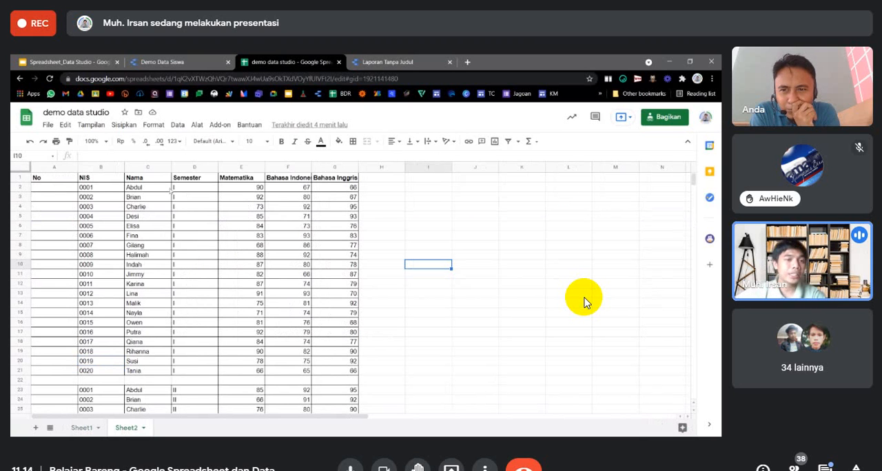
left_click_drag(136, 187, 147, 372)
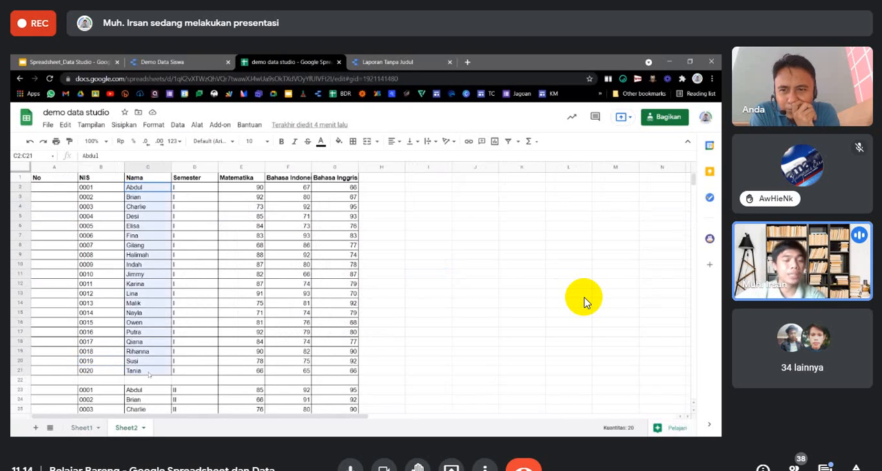
left_click_drag(187, 343, 189, 333)
left_click_drag(186, 188, 201, 364)
scroll(248, 339, "down", 1)
left_click(200, 352)
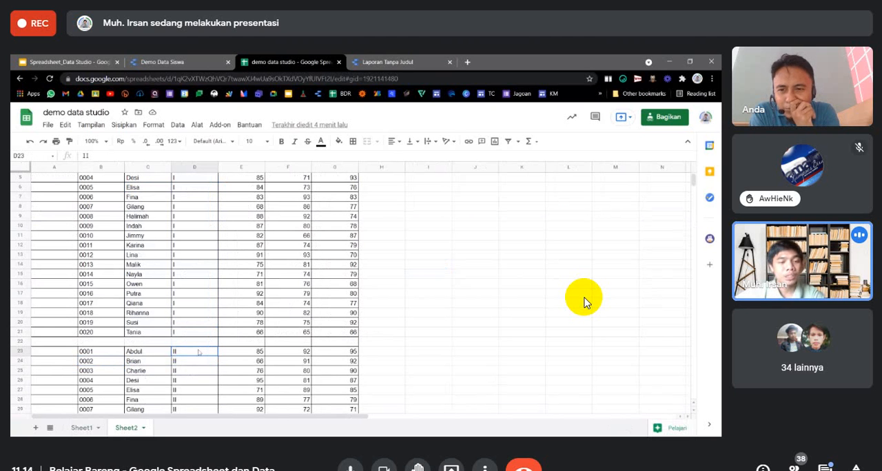
scroll(199, 352, "down", 7)
left_click(193, 285)
scroll(193, 288, "down", 3)
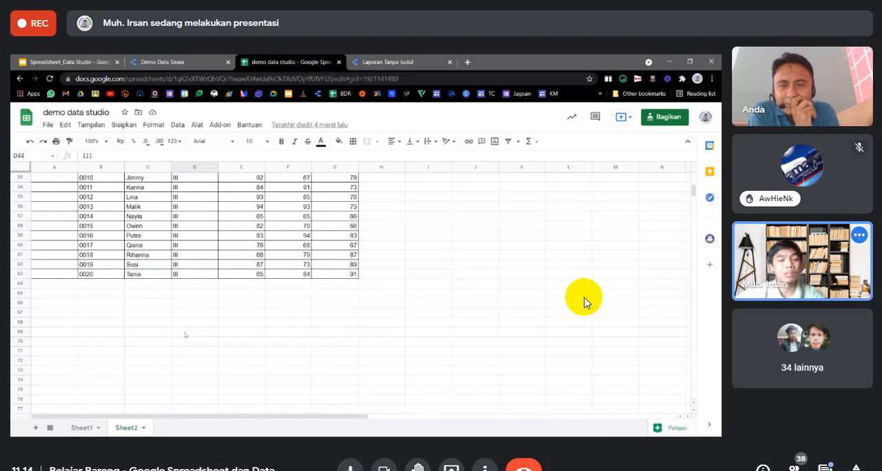
scroll(192, 288, "up", 15)
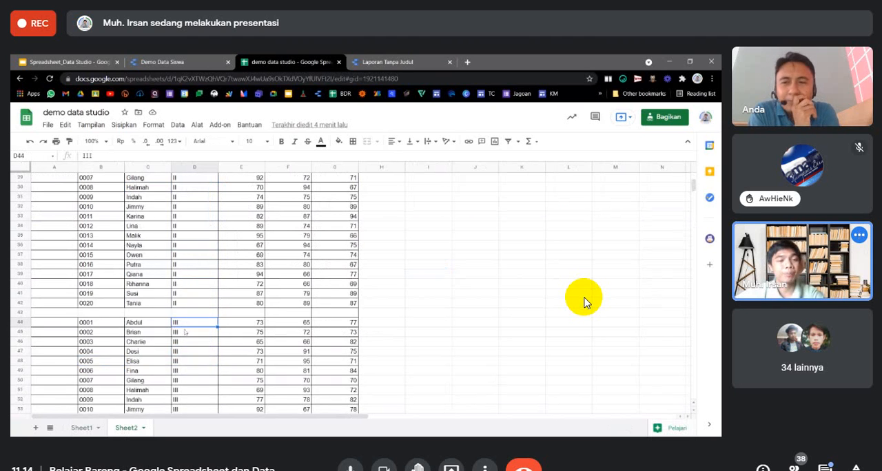
Fill the No column of the added student rows in Sheet1, A47:A66, with consecutive numbers from 111 to 130.
left_click(82, 427)
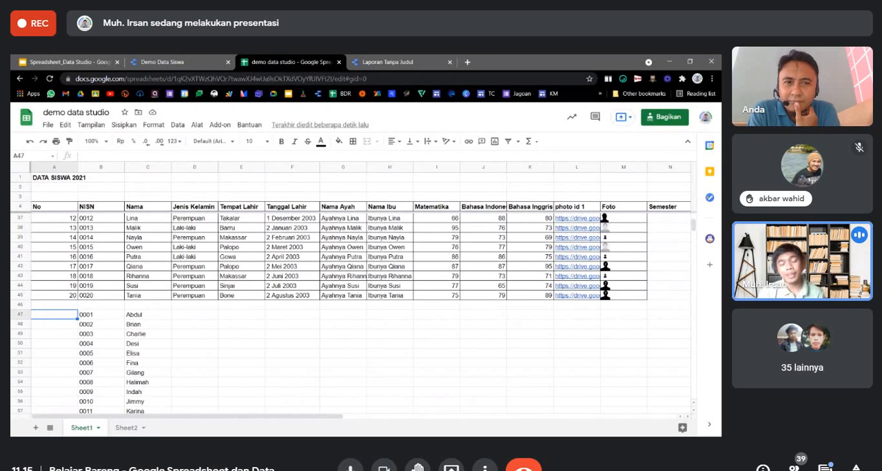
type("111")
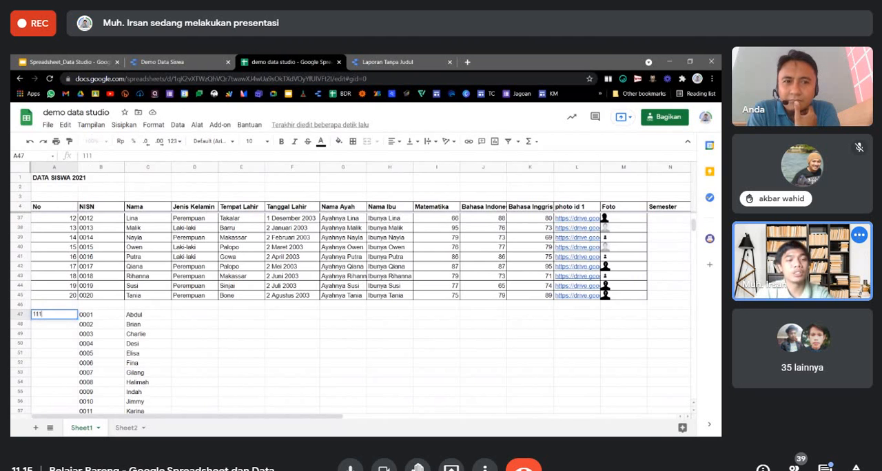
key("Return")
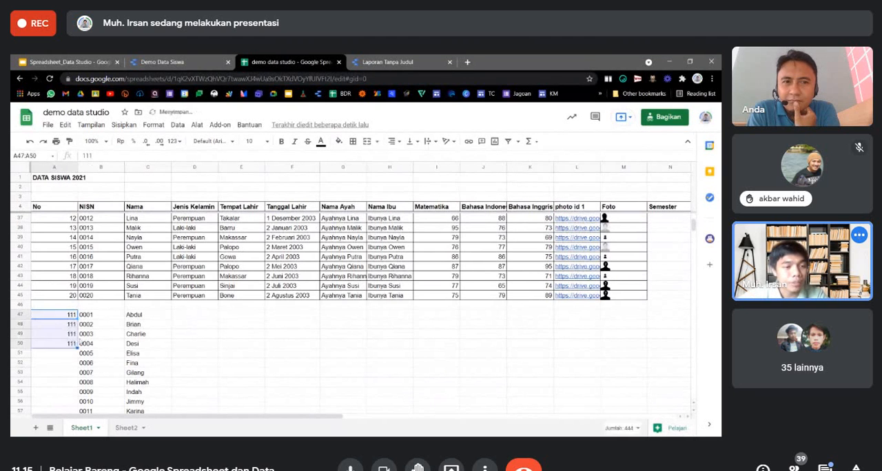
left_click(63, 325)
type("112")
key("Return")
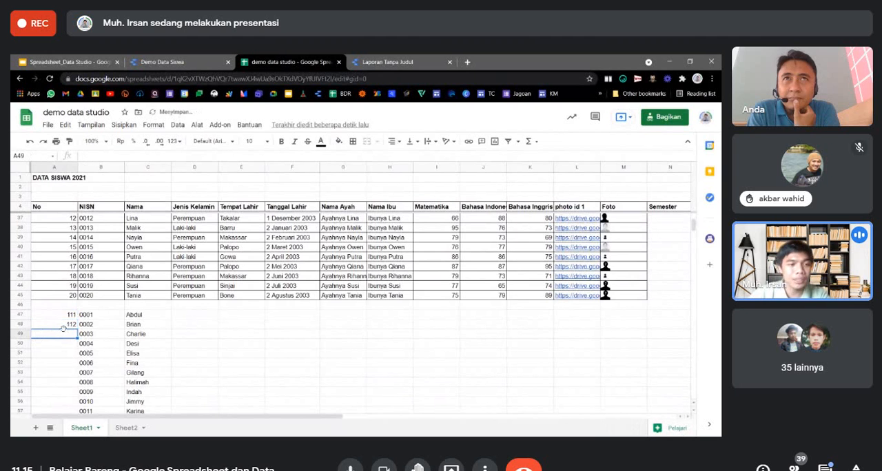
left_click_drag(63, 315, 77, 373)
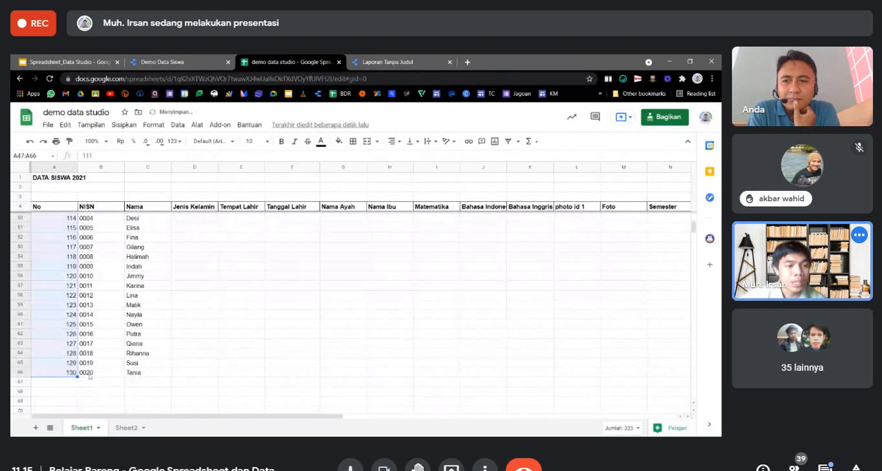
scroll(162, 375, "up", 4)
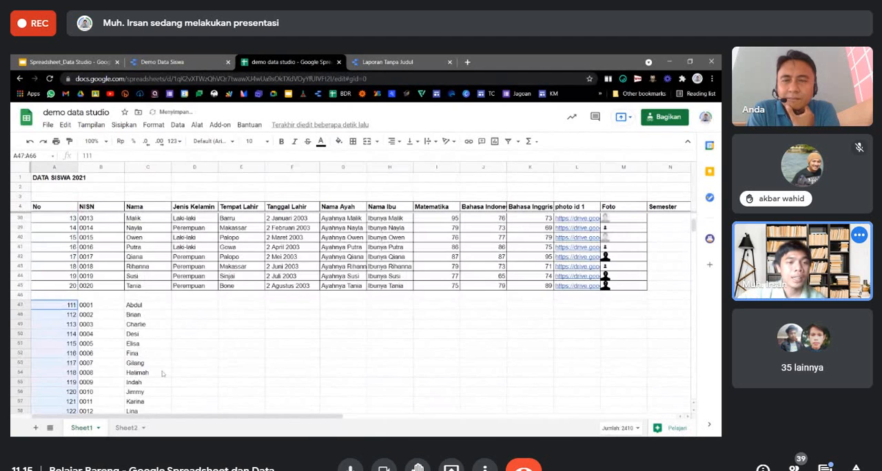
scroll(162, 373, "up", 8)
scroll(104, 310, "down", 12)
left_click(69, 259)
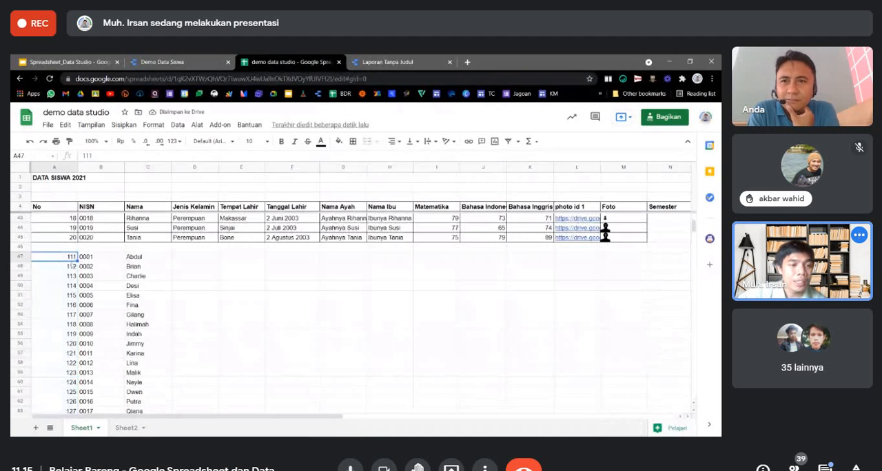
Copy the semester I values and grades D2:G21 from Sheet2 into Sheet1 starting at N47 in the Semester column.
left_click(128, 428)
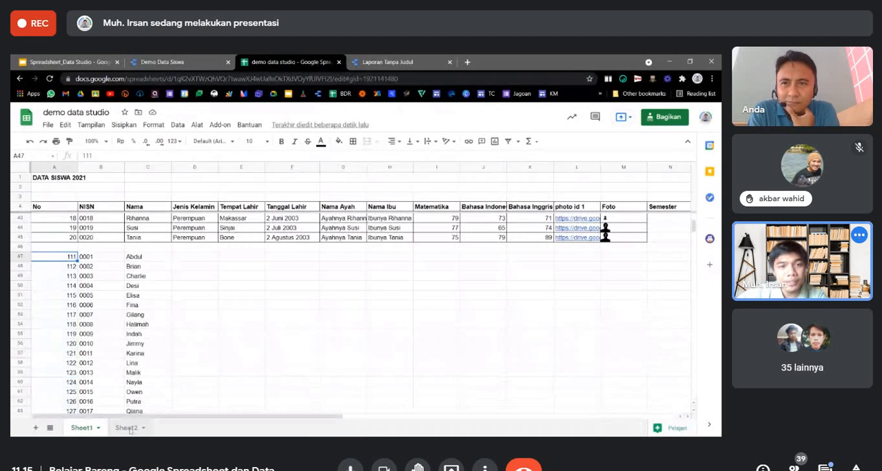
left_click(194, 188)
left_click(344, 372, "shift")
key("ctrl+c")
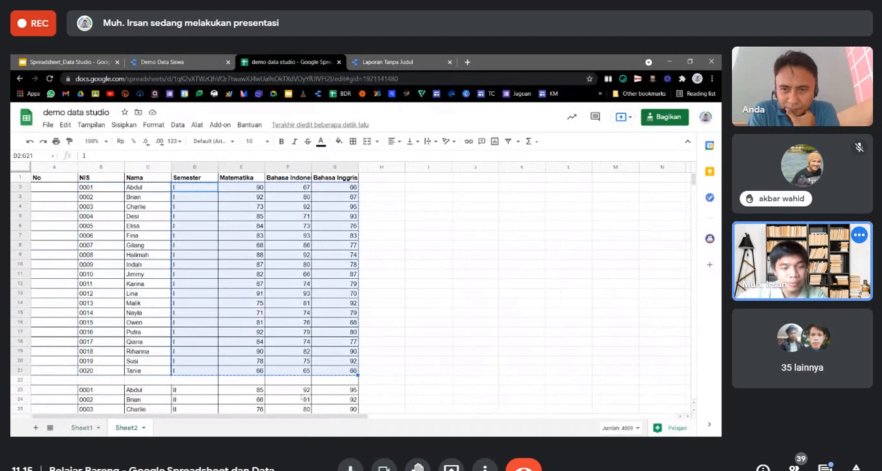
left_click(82, 427)
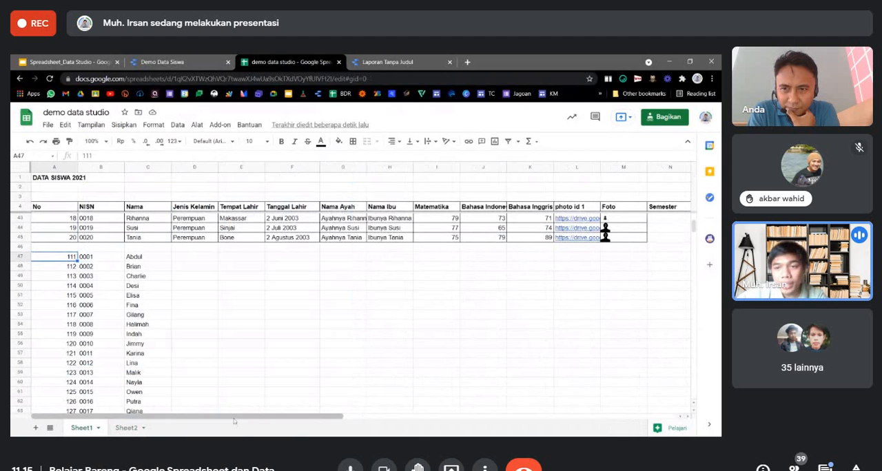
left_click(662, 256)
key("ctrl+v")
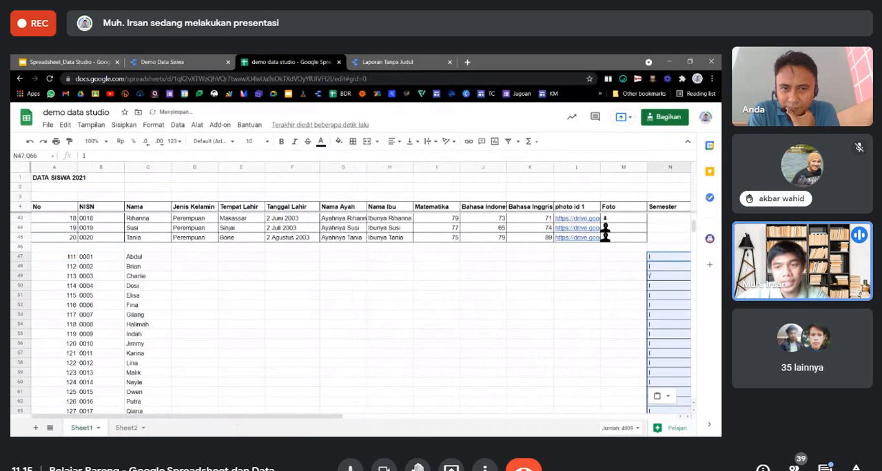
mouse_move(270, 418)
left_mouse_down()
mouse_move(382, 419)
mouse_move(271, 418)
left_mouse_up()
Highlight the empty cells D47:M66 of the added rows and compare them with the complete student rows above.
left_click_drag(195, 257, 620, 357)
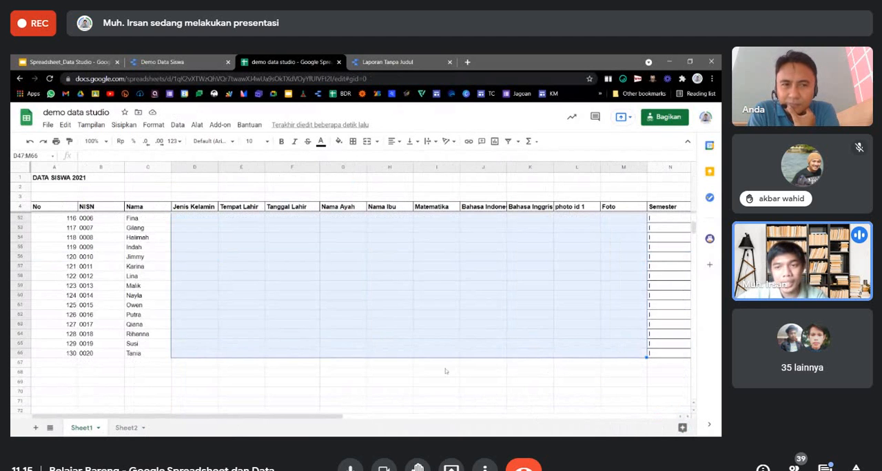
scroll(434, 365, "up", 5)
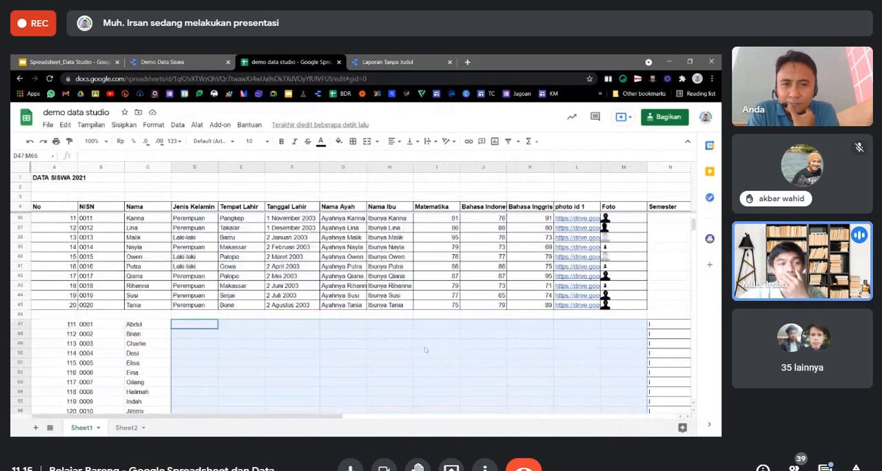
left_click(297, 355)
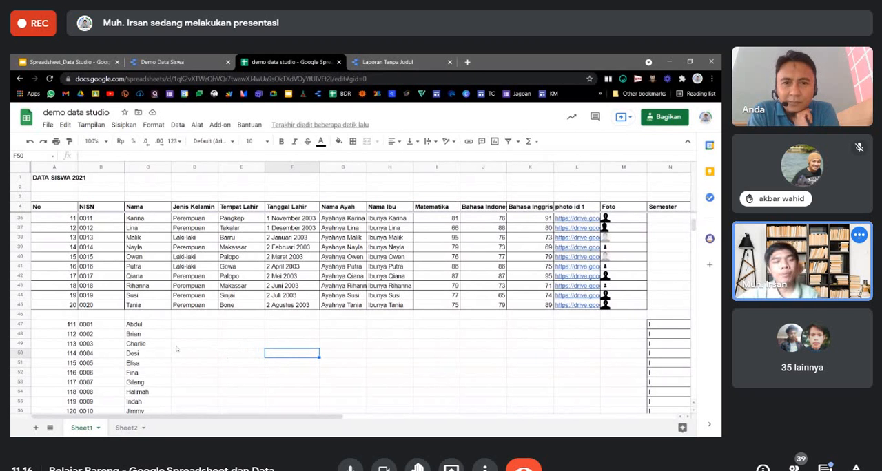
Compare the Sheet2 grade table with the data source settings of the photo table in the Laporan Tanpa Judul report.
left_click(126, 428)
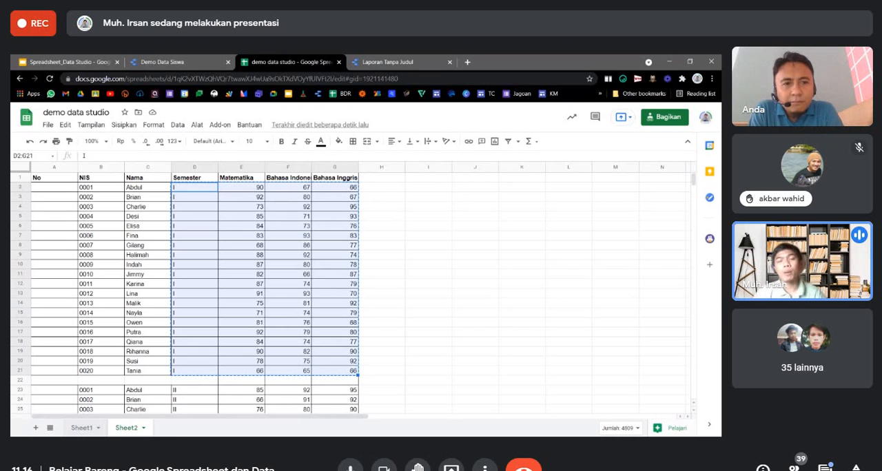
left_click(369, 61)
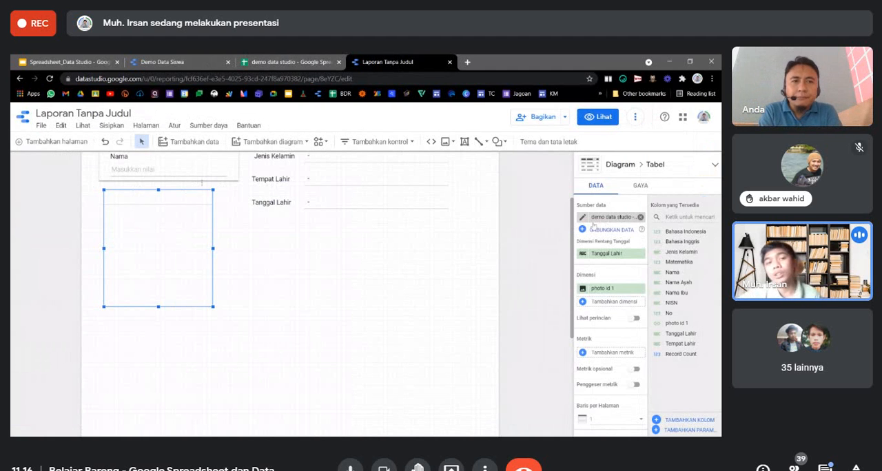
left_click(332, 61)
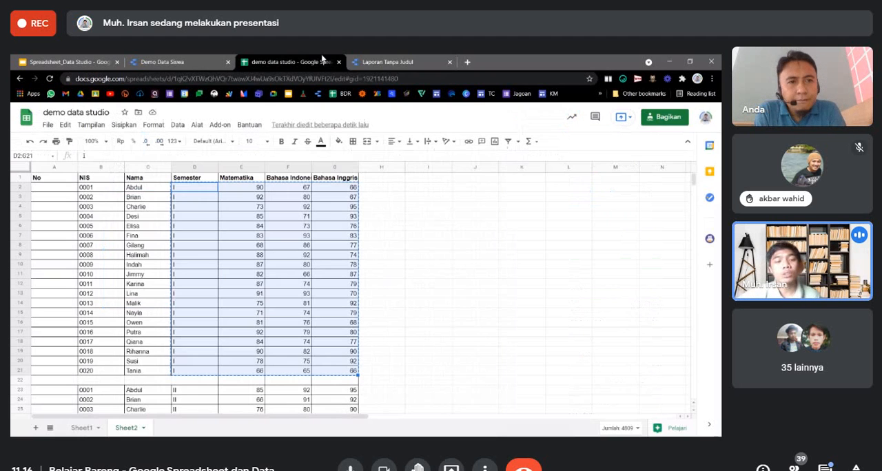
left_click(379, 63)
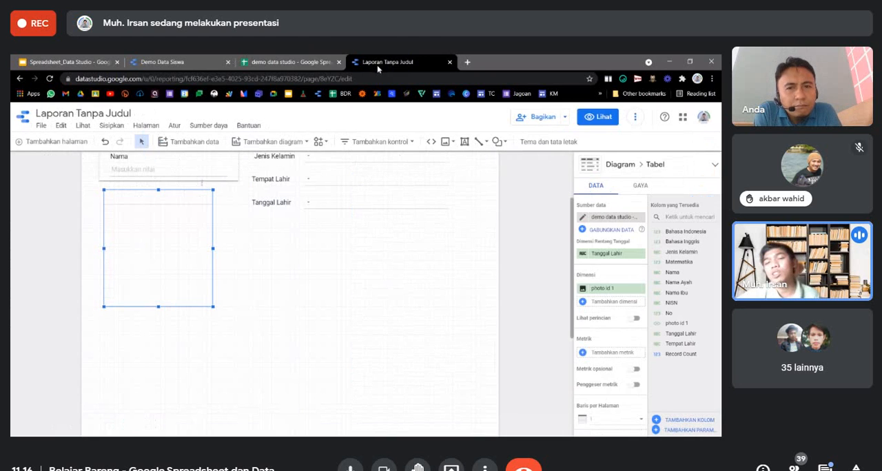
left_click(331, 61)
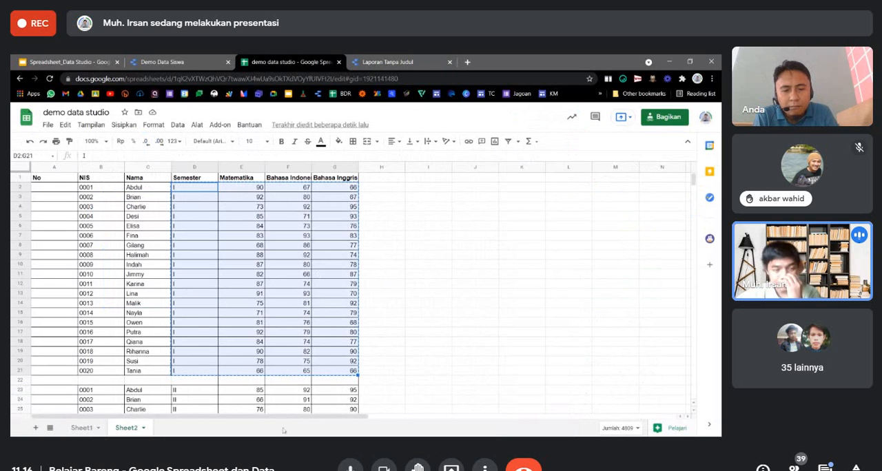
Return to Sheet1 and select cell B68 in the NISN column below the added semester I rows.
left_click(82, 428)
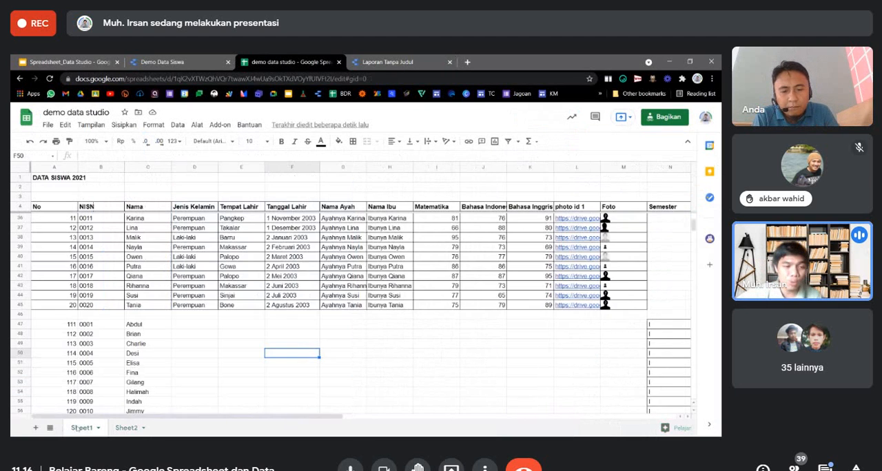
scroll(110, 330, "down", 5)
left_click(101, 333)
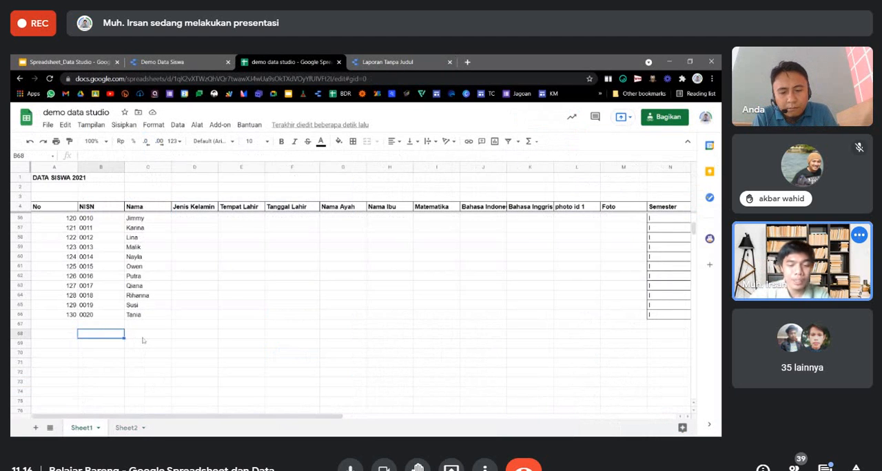
Begin an array formula in cell B68 of Sheet1 below the added student rows.
type("array")
key("BackSpace")
key("BackSpace")
key("BackSpace")
key("BackSpace")
key("BackSpace")
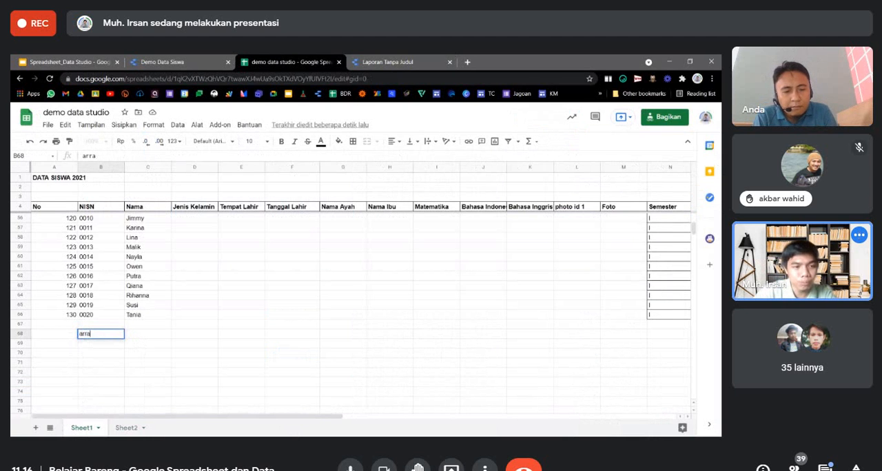
type("=arry")
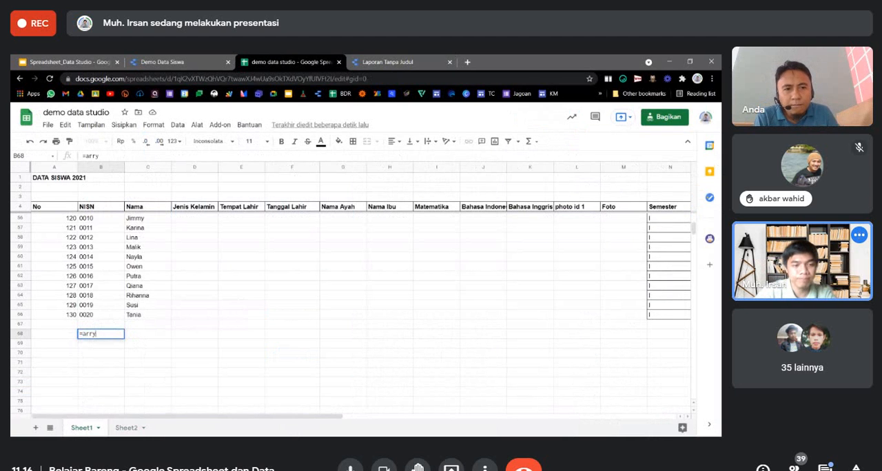
key("Tab")
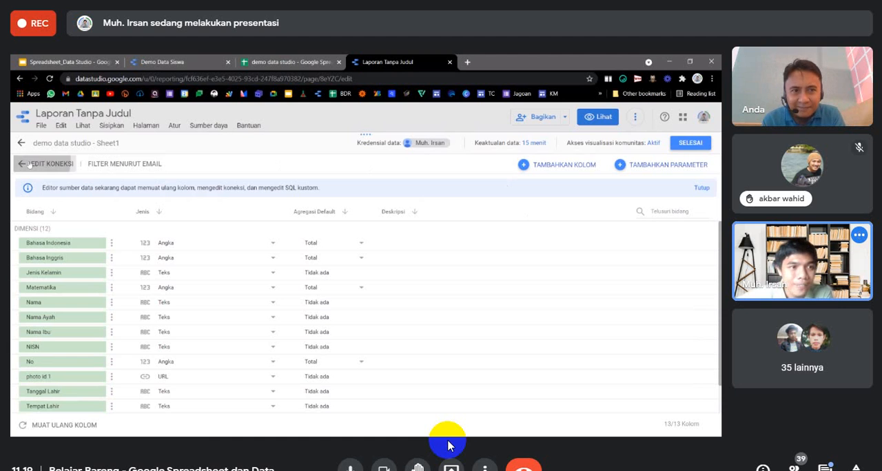
Check the connection settings of the demo data studio - Sheet1 data source and reopen them from the report's data source list.
left_click(30, 164)
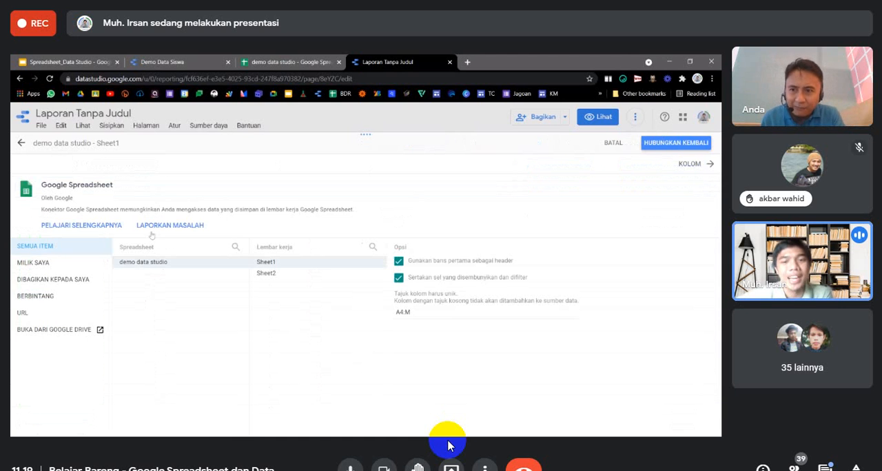
left_click(20, 143)
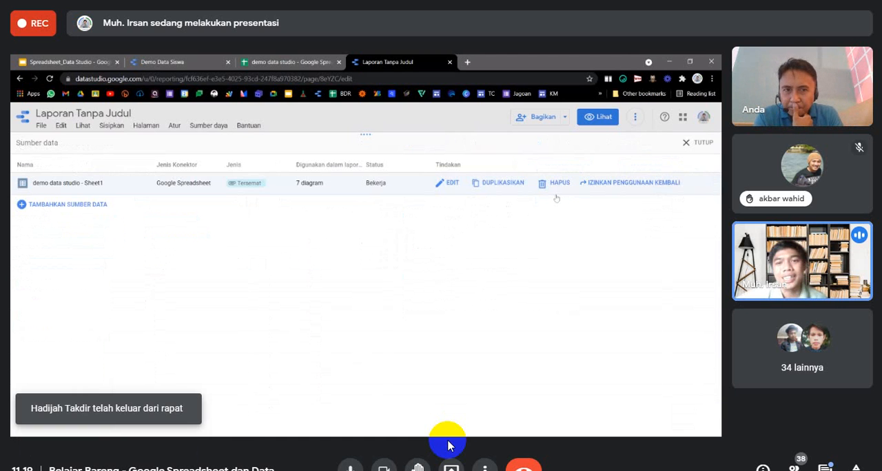
left_click(446, 183)
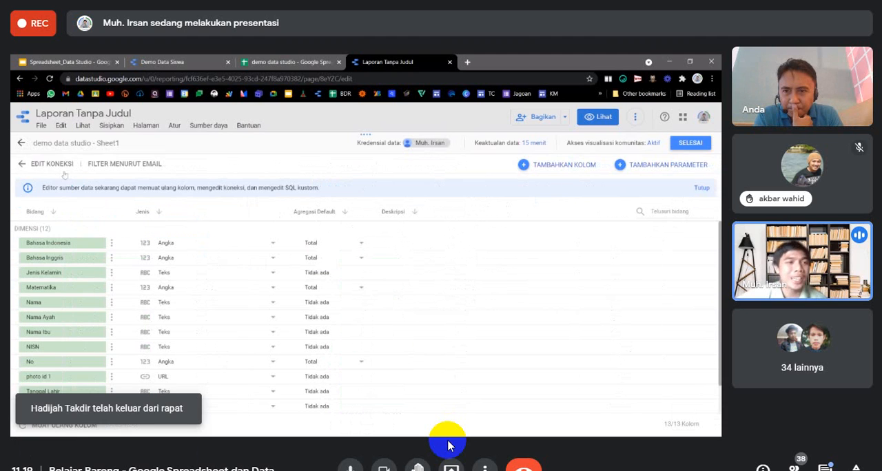
left_click(53, 165)
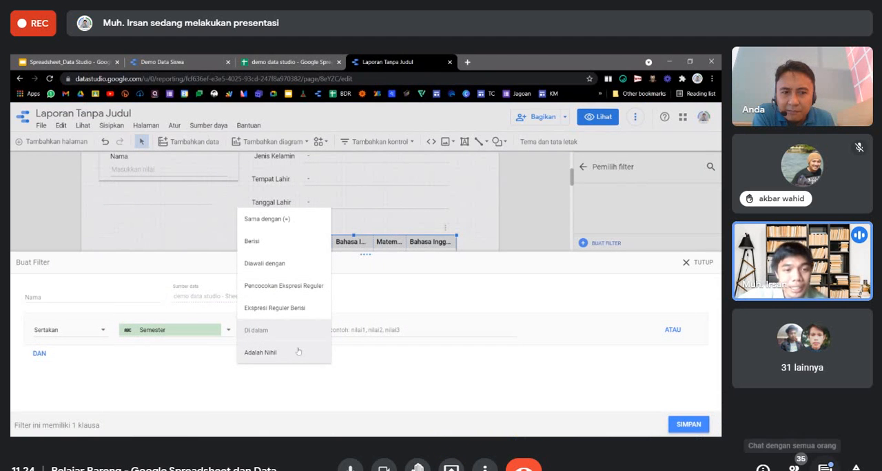
Reply "boleh kk" to the participant's question in the Google Meet call chat and close the chat.
left_click(824, 468)
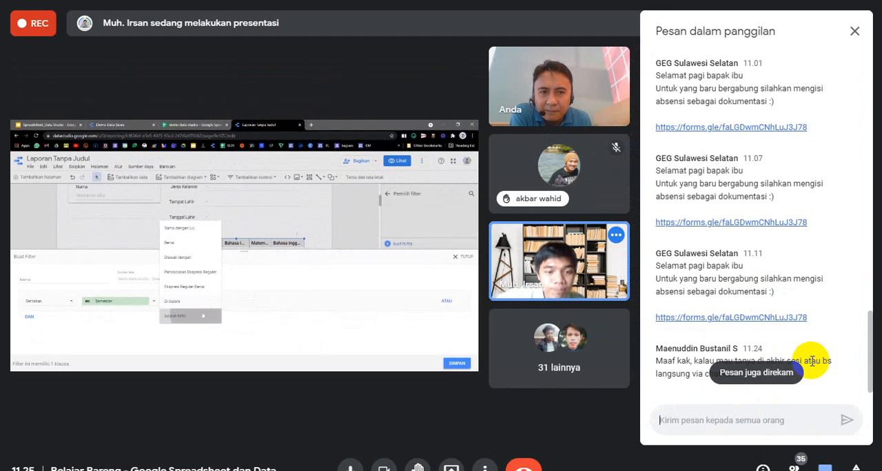
type("b")
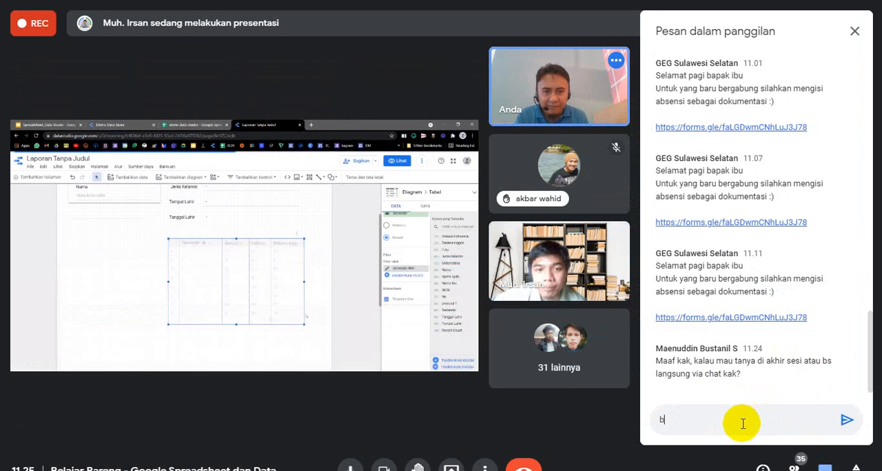
type("oleh kk")
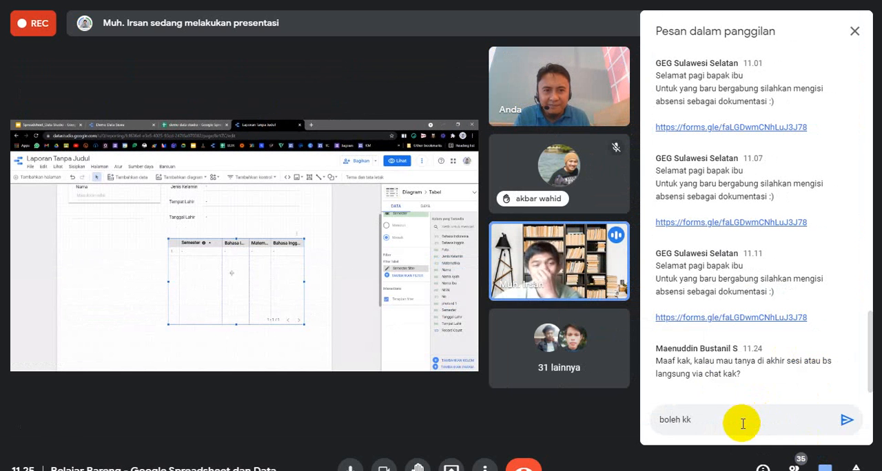
key("Return")
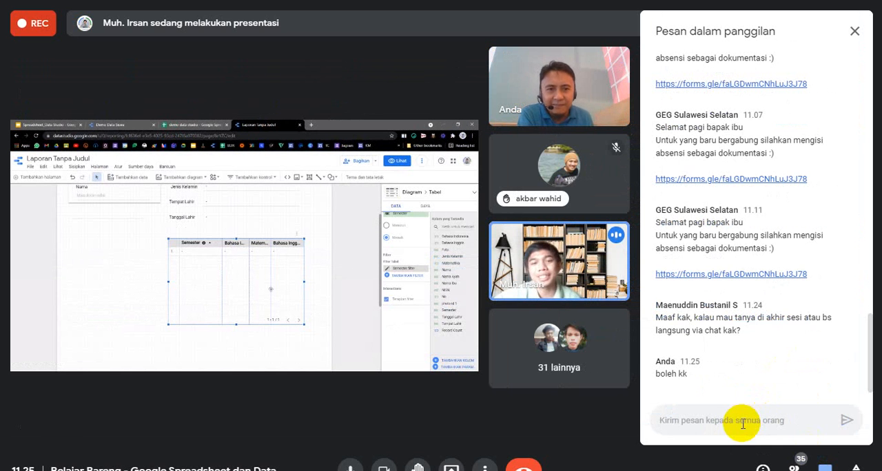
left_click(854, 31)
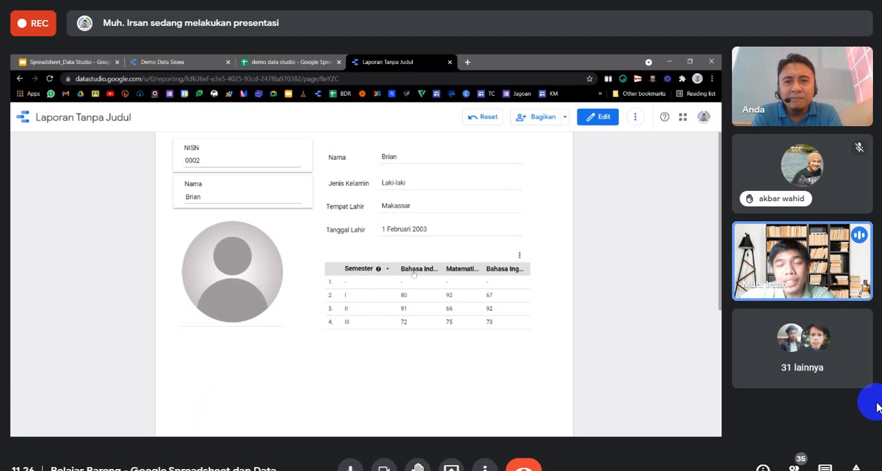
Put the report into edit mode and enter I, II and III in the Semester cells K5:K7 of Sheet1 in the spreadsheet.
left_click(587, 119)
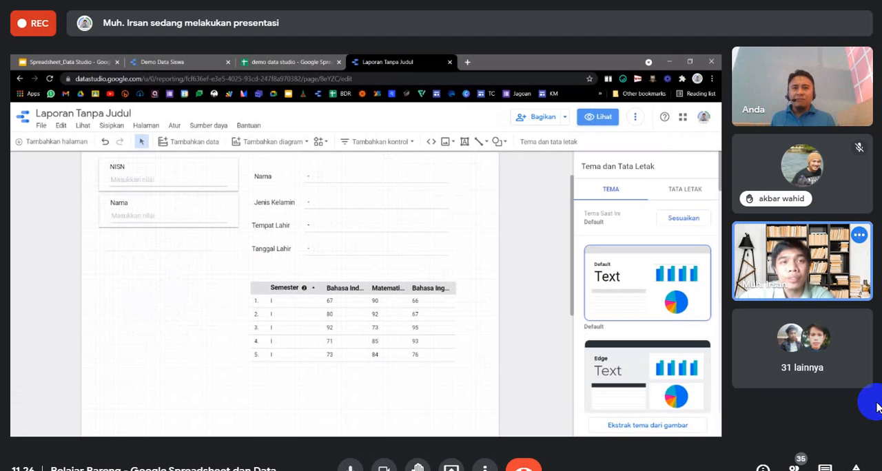
key("ctrl+shift+Tab")
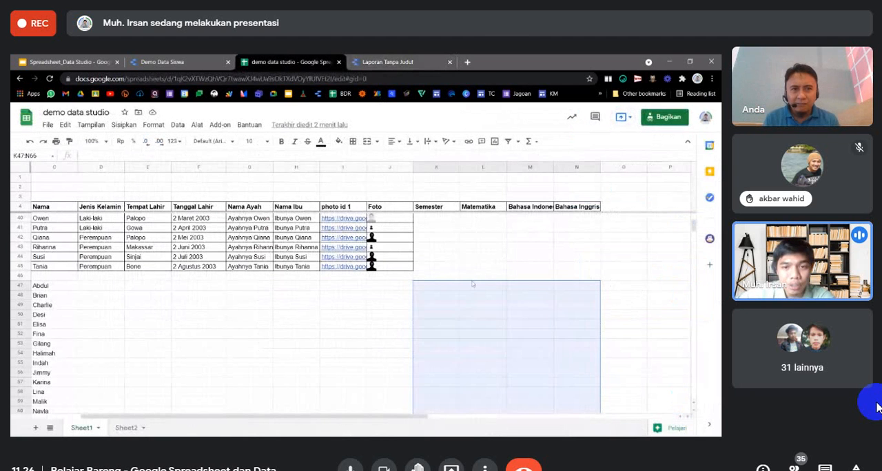
left_click(438, 286)
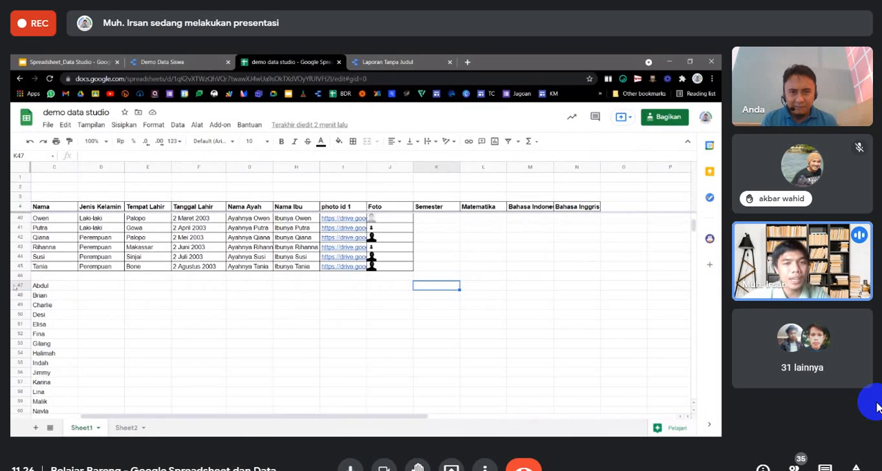
scroll(372, 301, "up", 10)
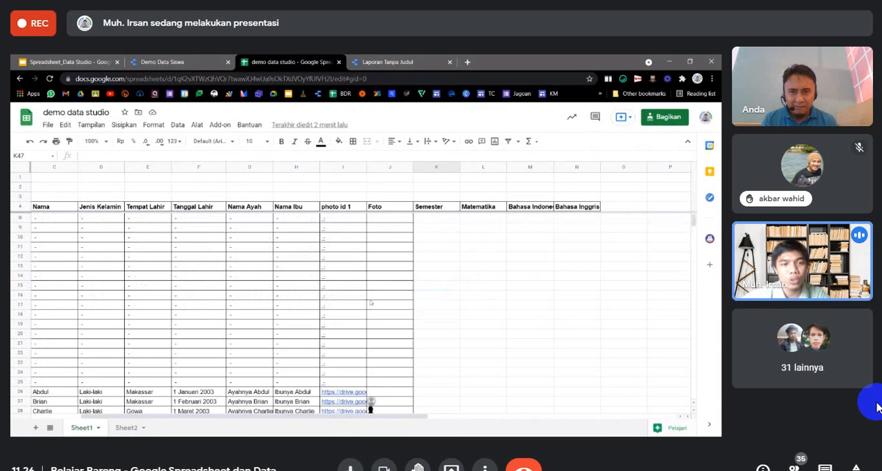
left_click(473, 221)
left_click(447, 219)
type("1")
key("Return")
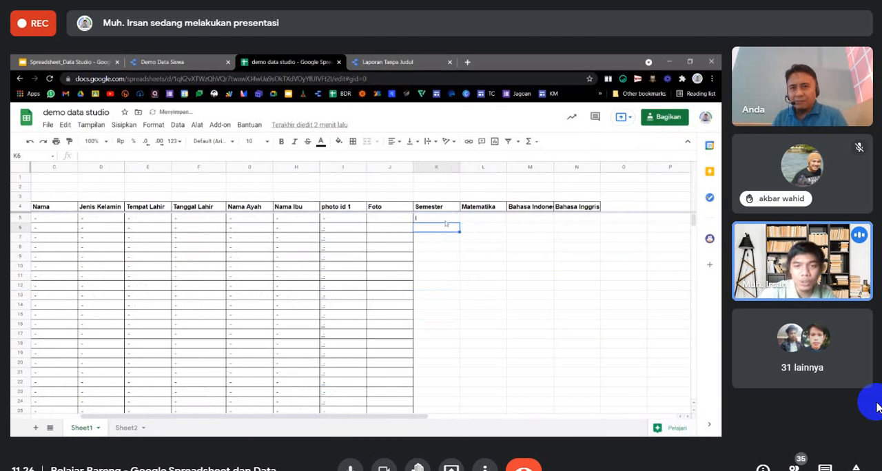
type("II")
key("Return")
type("III")
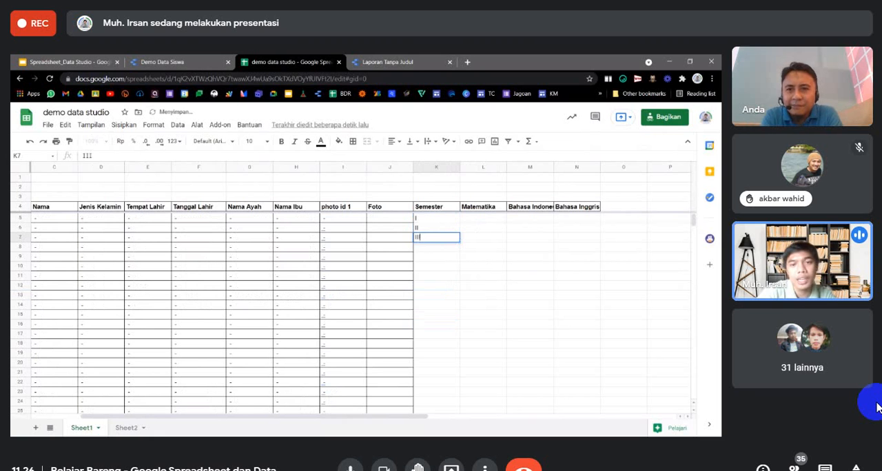
key("Return")
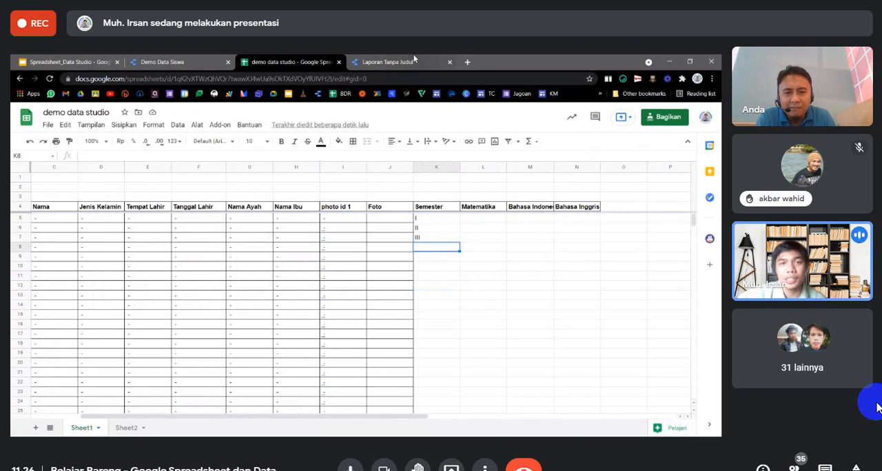
Refresh the data of the Laporan Tanpa Judul report to load the new Semester values.
left_click(414, 61)
left_click(635, 118)
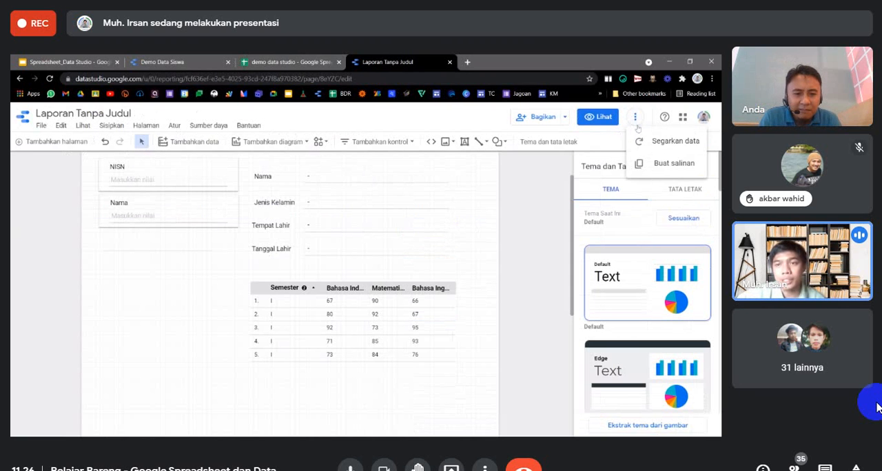
left_click(662, 141)
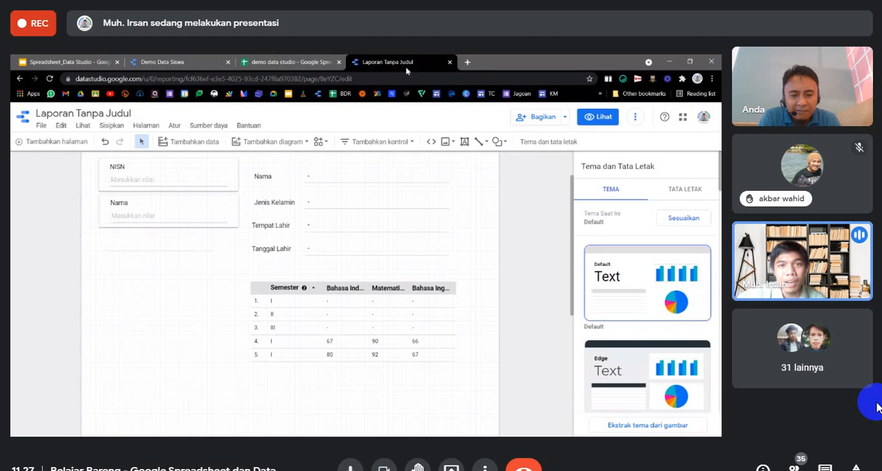
Return to the spreadsheet and enter IV, V and VI in the Semester cells K8:K10 of Sheet1.
left_click(304, 63)
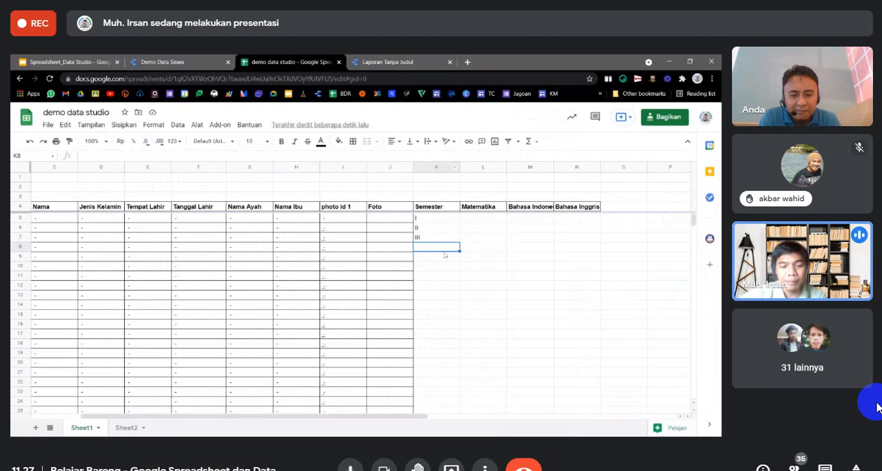
left_click(386, 62)
left_click(303, 62)
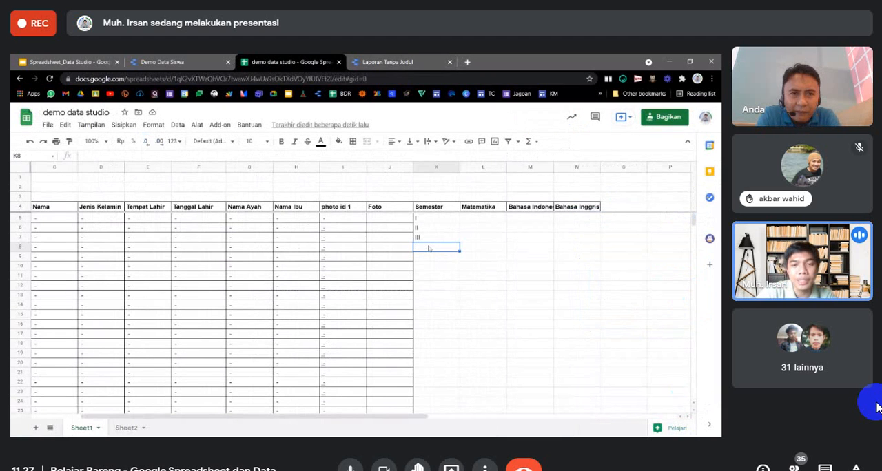
type("IV")
key("Return")
type("V")
key("Return")
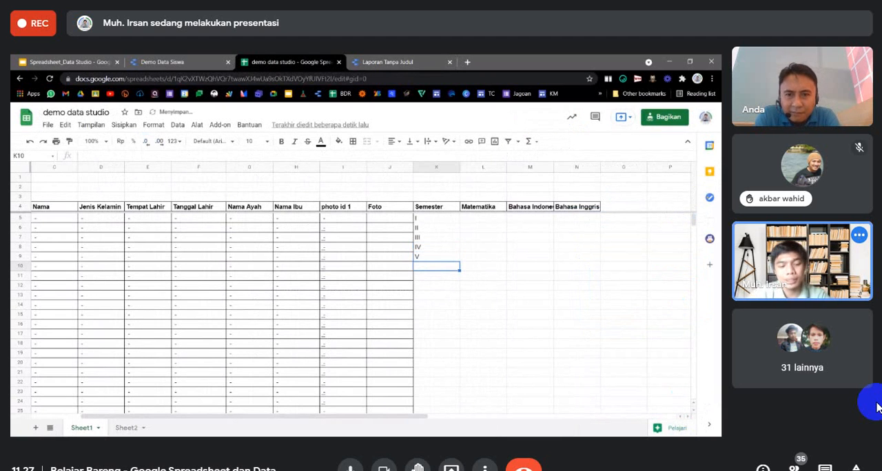
type("VI")
key("Return")
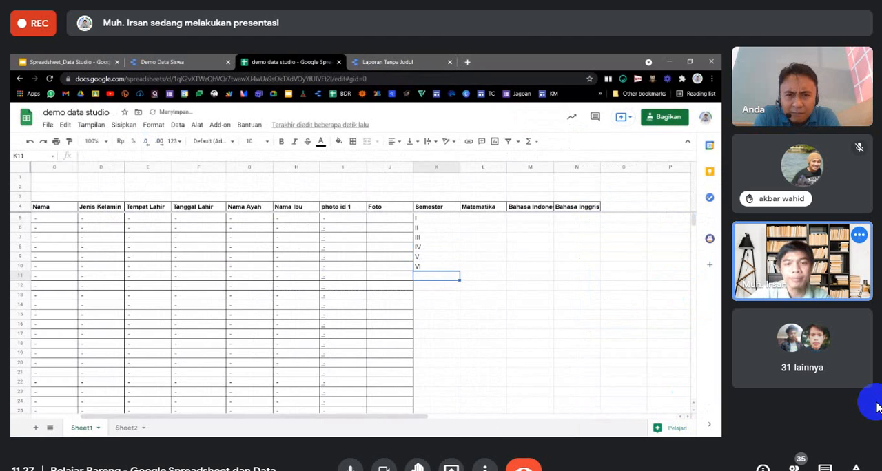
Refresh the Laporan Tanpa Judul report's data again and display the report in view mode.
left_click(406, 62)
left_click(635, 121)
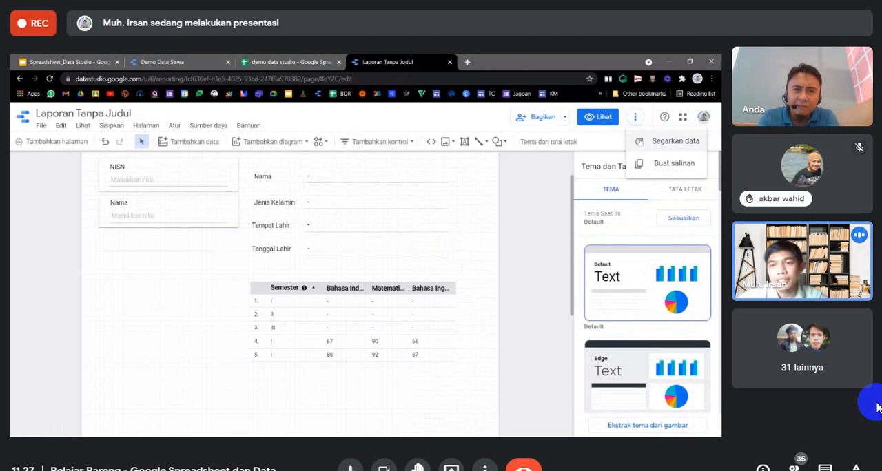
left_click(671, 141)
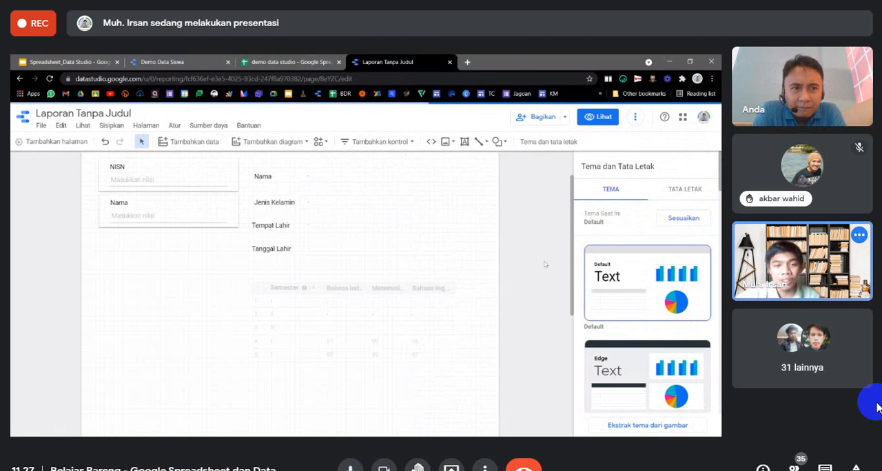
left_click(598, 116)
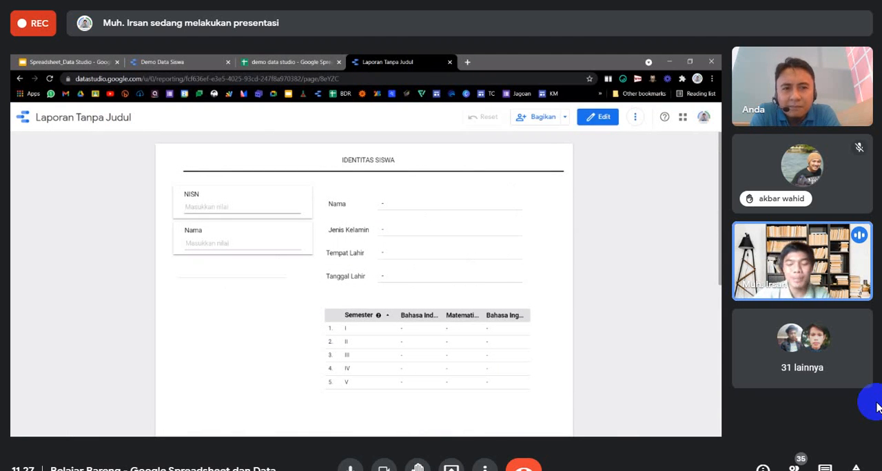
Filter the report to one student by entering the student's NISN and name in the filter controls.
type("0002")
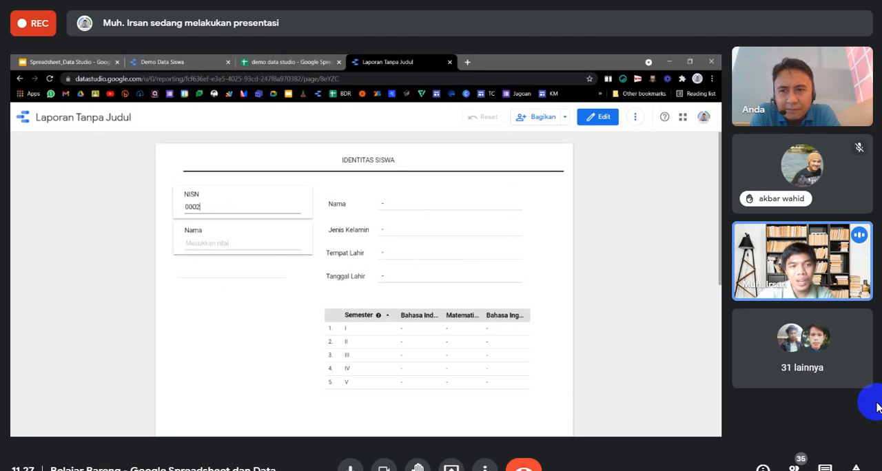
key("Tab")
type("Bi")
type("ian")
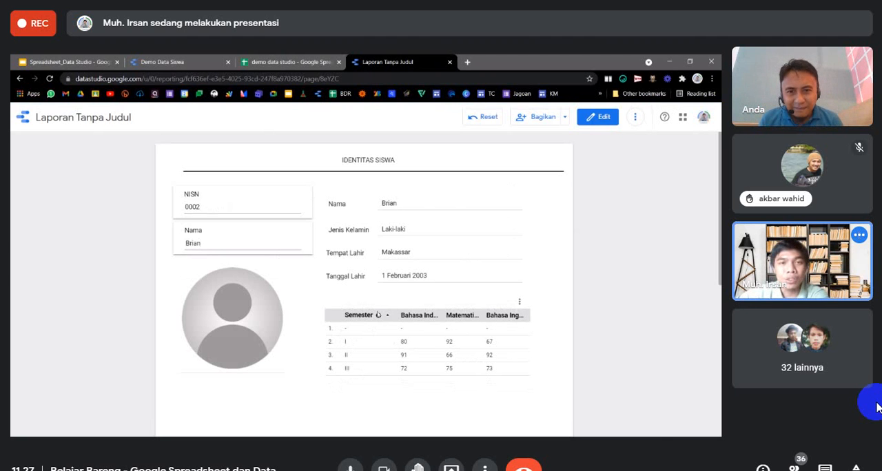
Compare the student and semester grade rows lower in Sheet1 with the filtered report.
left_click(276, 63)
scroll(462, 364, "down", 10)
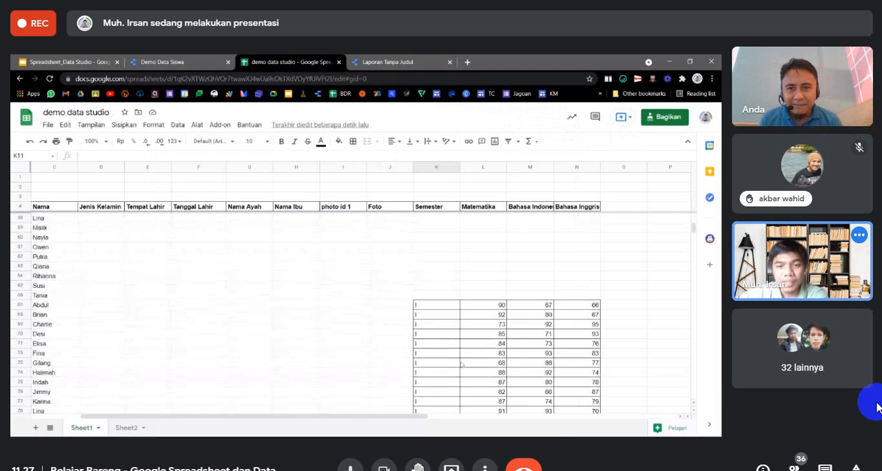
scroll(462, 364, "down", 6)
key("ctrl+Tab")
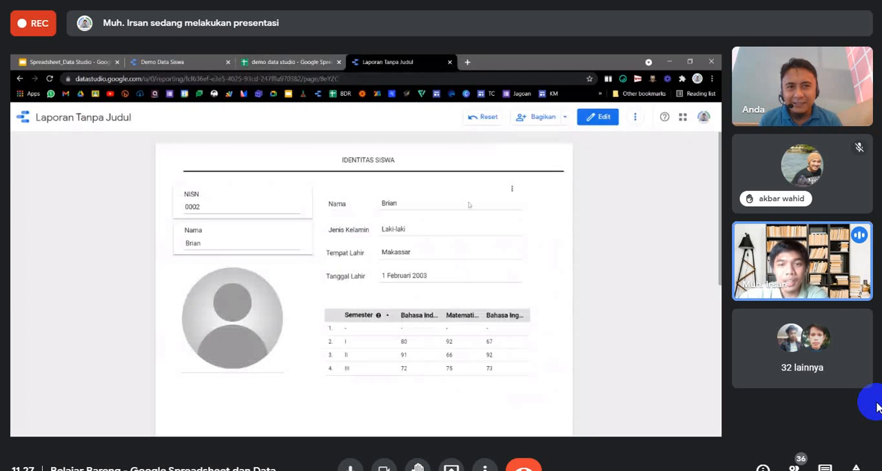
Reopen the report for editing and set the grade table's missing-data display to blank (" " (kosong)).
left_click(598, 116)
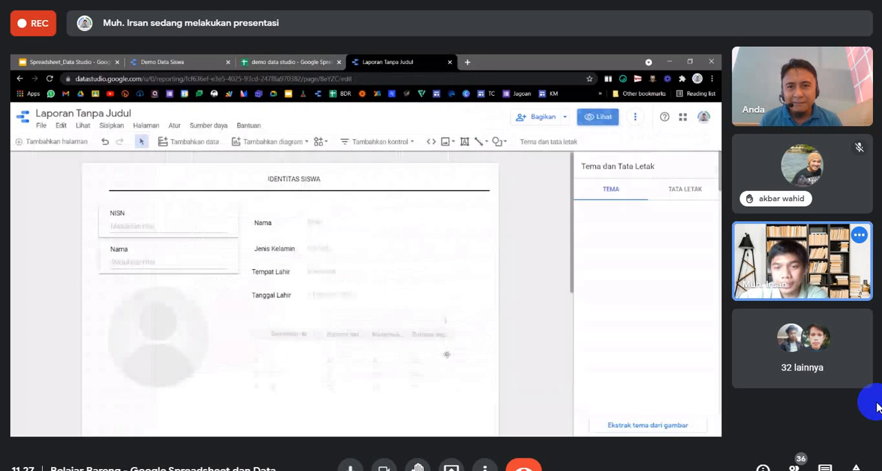
left_click(410, 338)
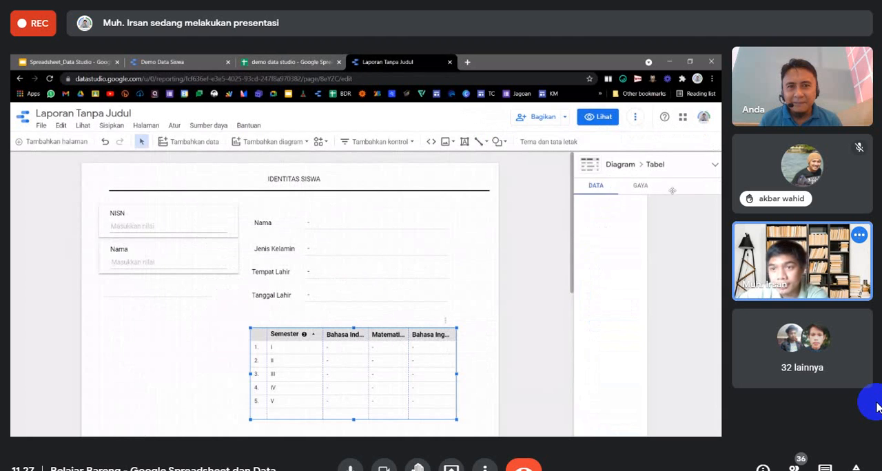
left_click(660, 190)
scroll(656, 328, "down", 5)
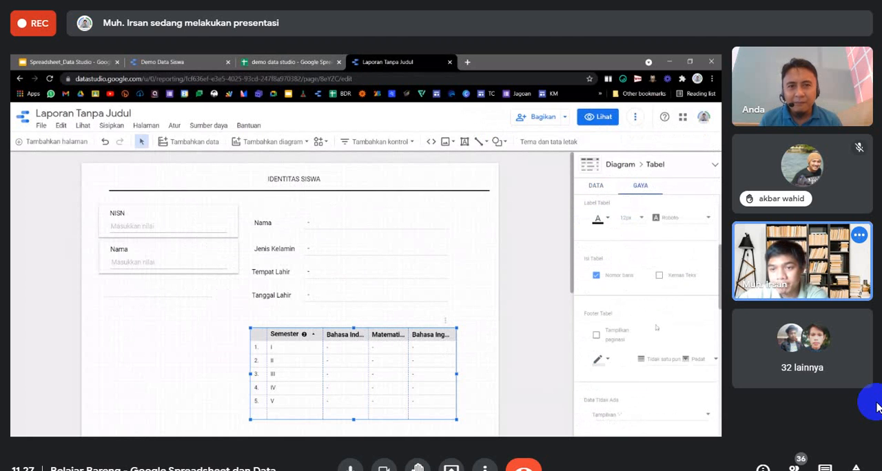
scroll(656, 328, "down", 3)
left_click(651, 322)
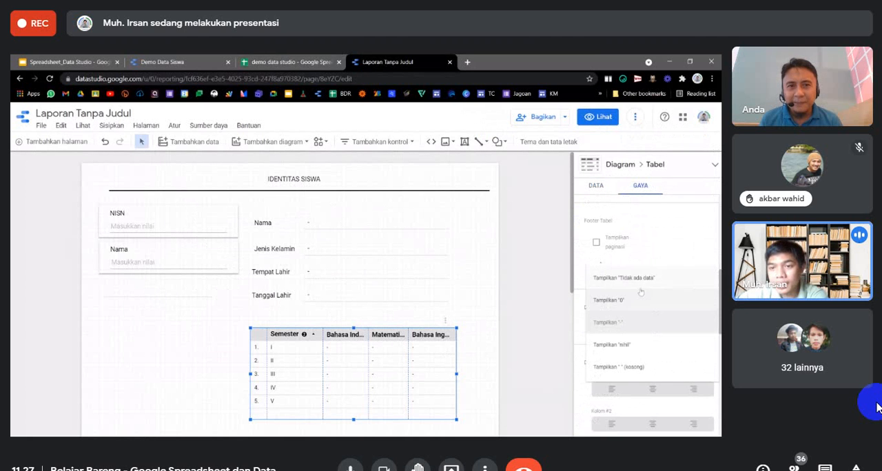
left_click(630, 279)
left_click(667, 327)
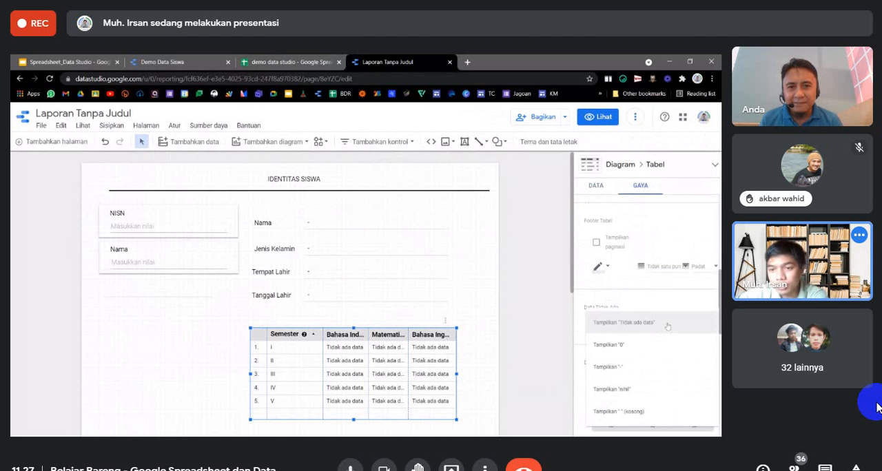
left_click(667, 327)
left_click(667, 327)
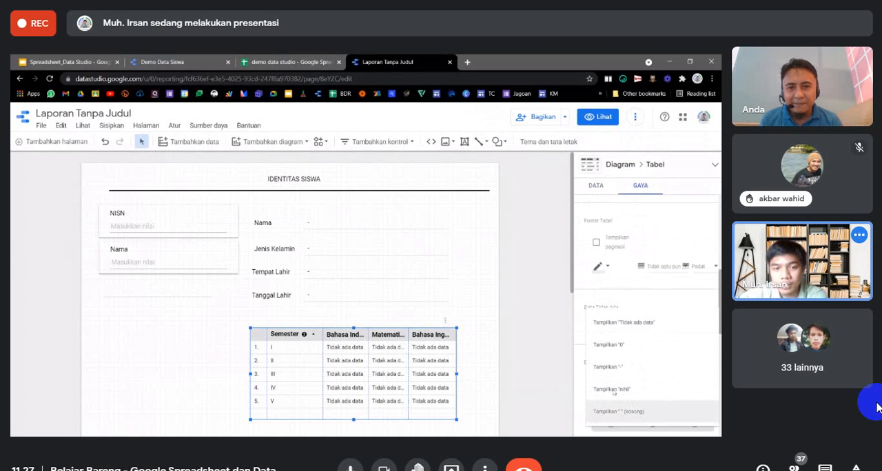
left_click(634, 415)
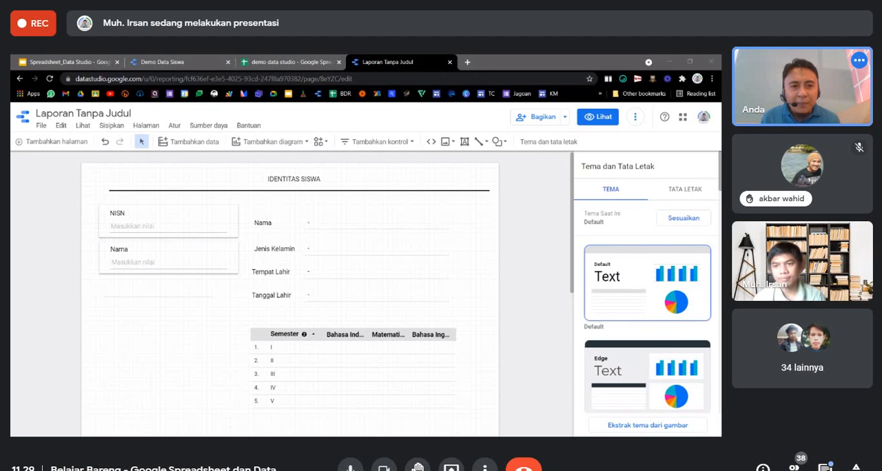
Read through the participants' questions in the call chat.
left_click(824, 465)
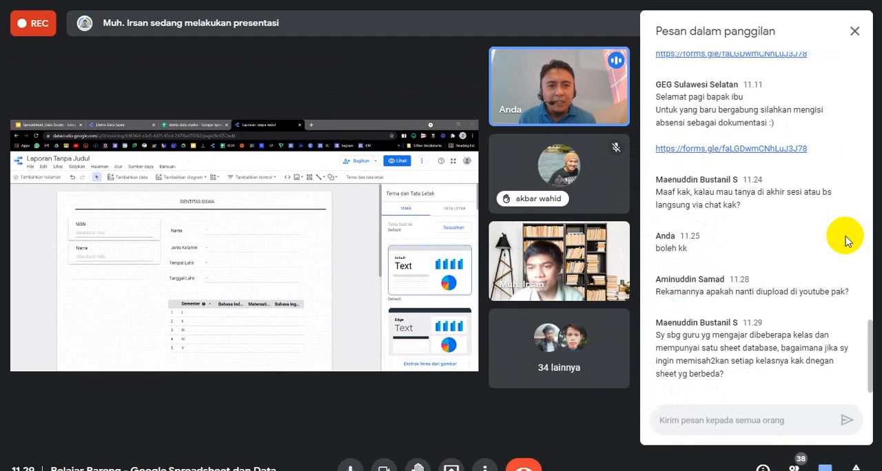
scroll(762, 200, "up", 15)
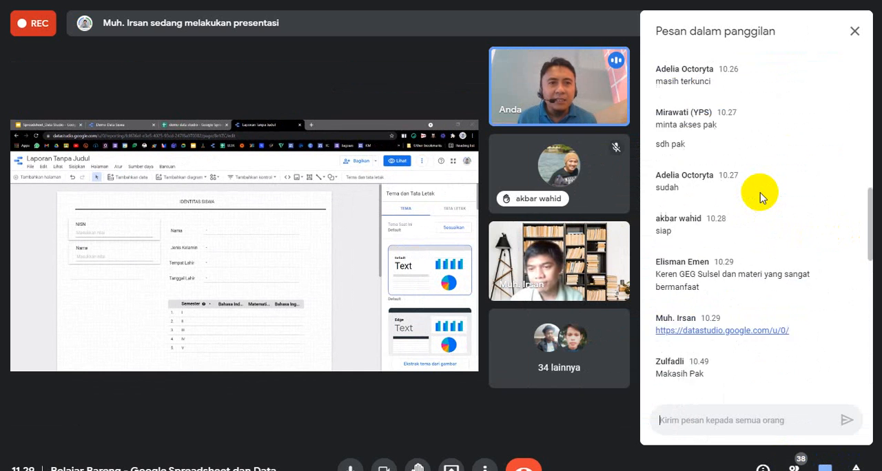
scroll(762, 198, "down", 10)
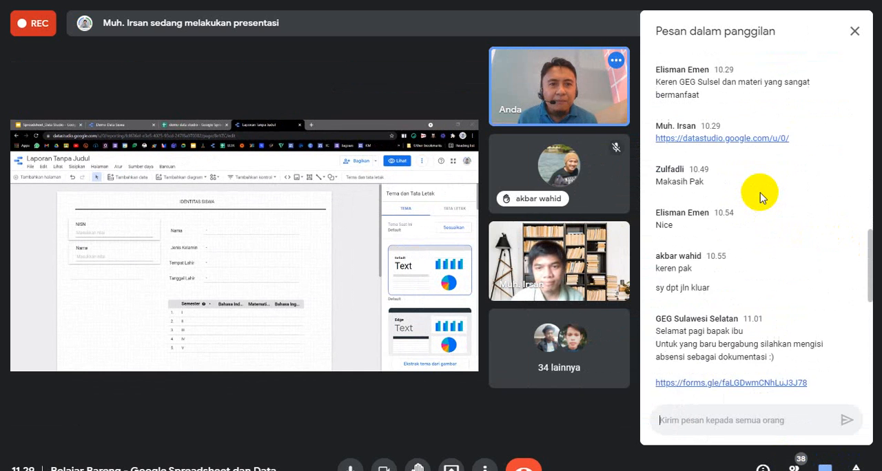
scroll(761, 198, "down", 5)
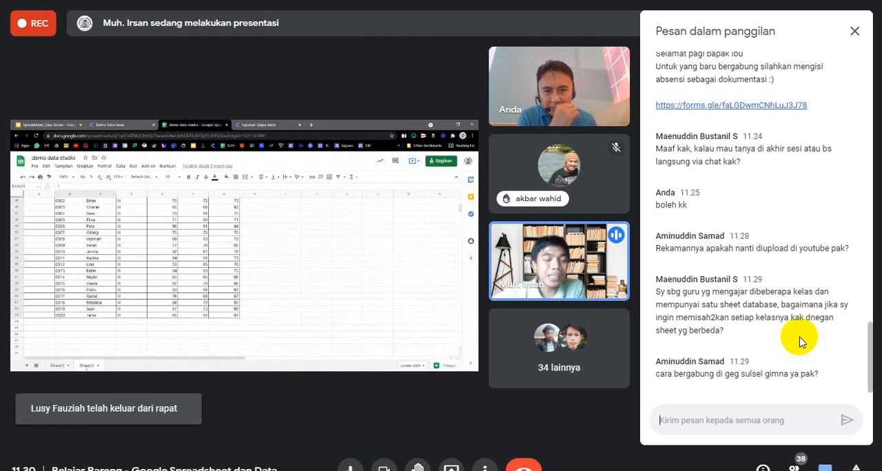
left_click(854, 31)
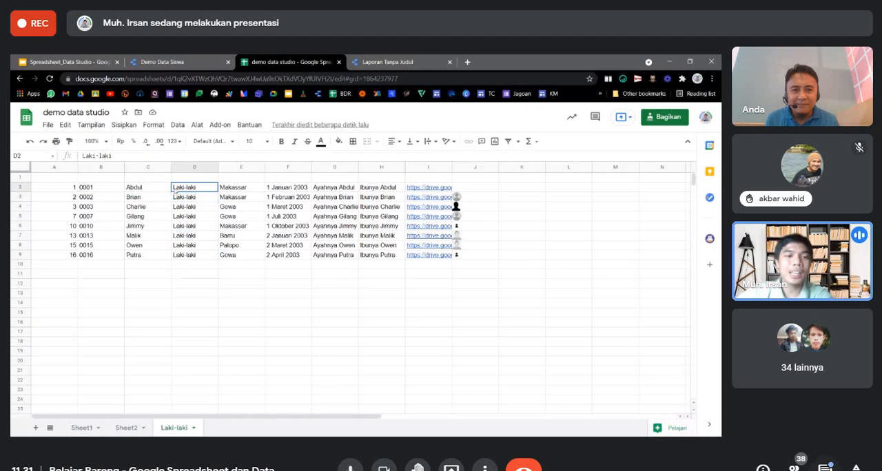
Copy the earlier attendance message with its form link in the call chat and send it to everyone again.
left_click(825, 469)
scroll(744, 175, "up", 10)
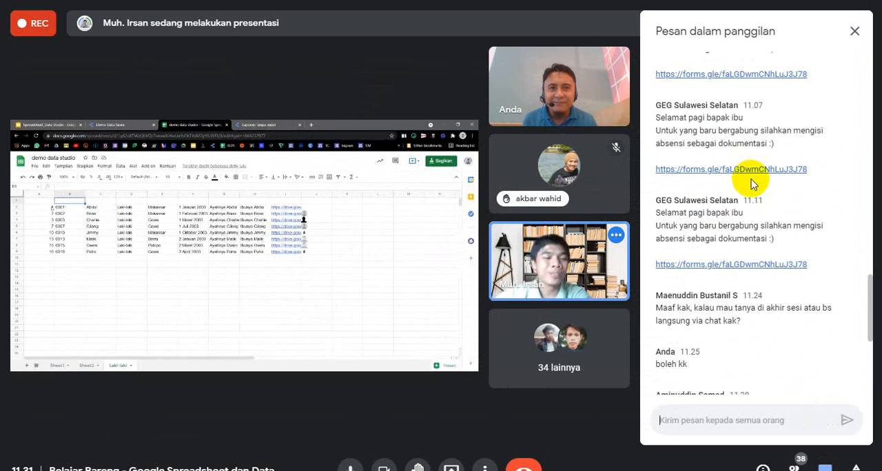
scroll(819, 148, "up", 1)
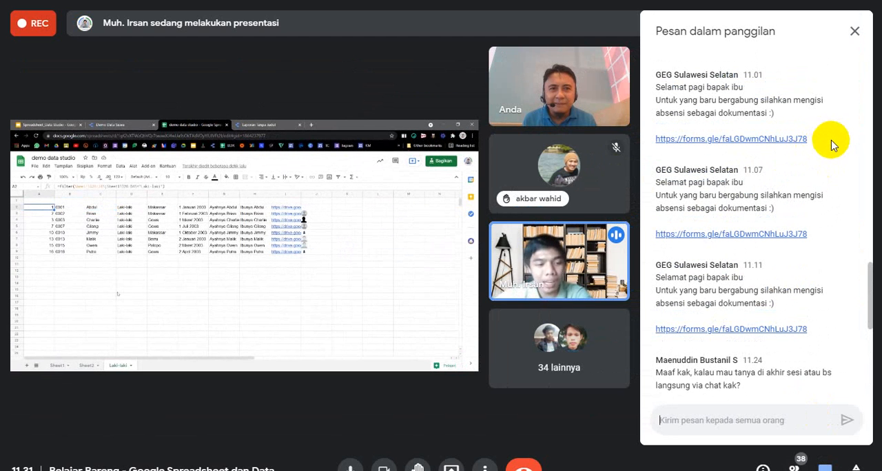
left_click_drag(401, 134, 726, 140)
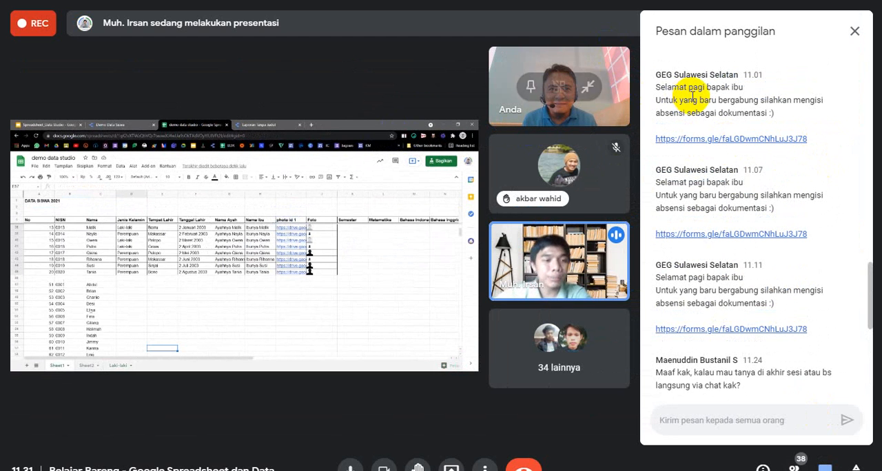
left_click_drag(656, 87, 813, 148)
key("ctrl+c")
scroll(786, 310, "down", 3)
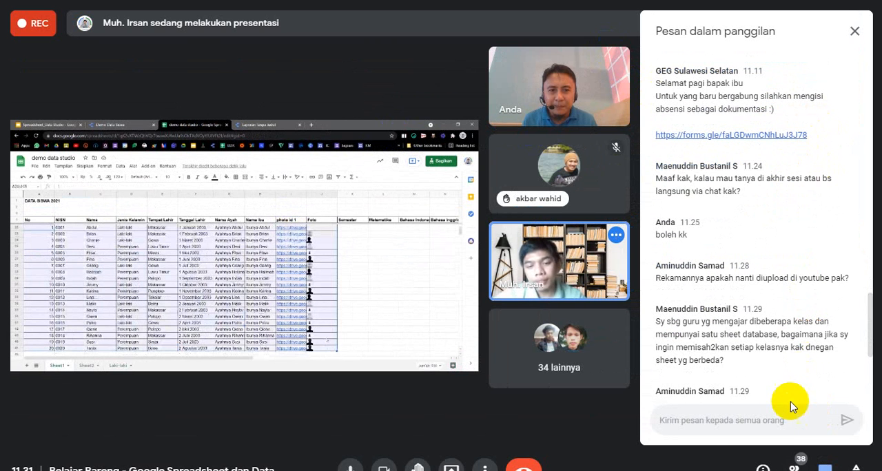
left_click(713, 421)
key("ctrl+v")
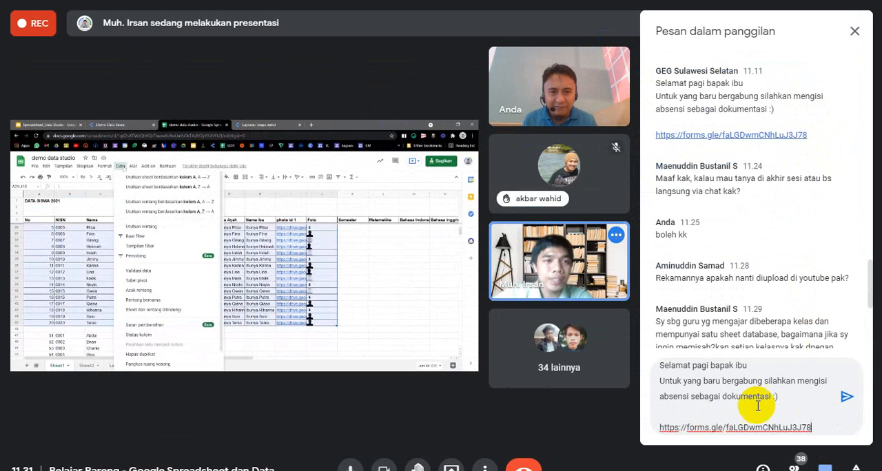
key("Return")
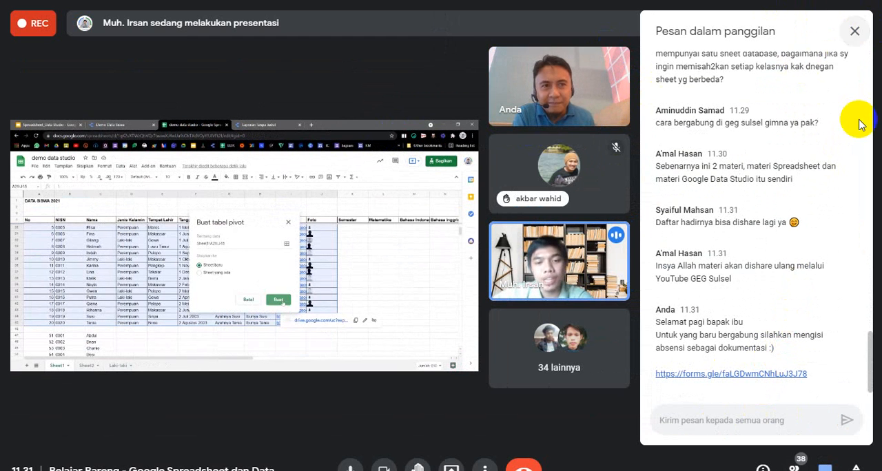
left_click(855, 33)
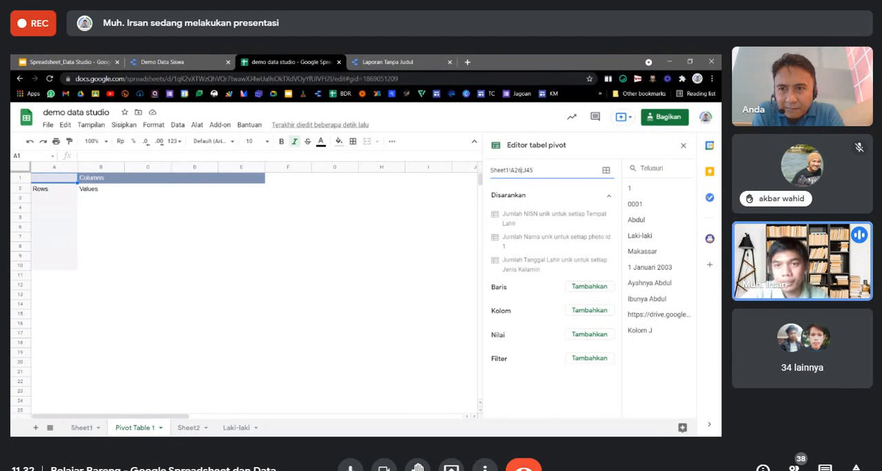
Set the pivot table's source range to Sheet1!A4:J45 so that it includes the header row.
type("4")
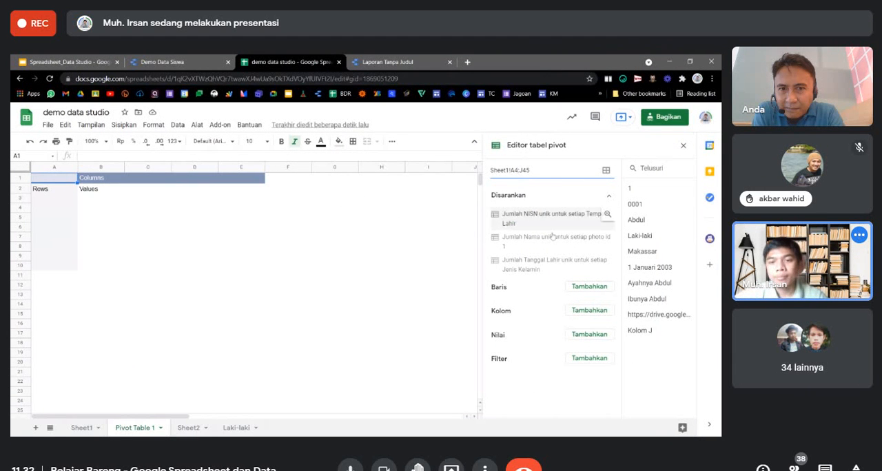
left_click(587, 288)
left_click(431, 201)
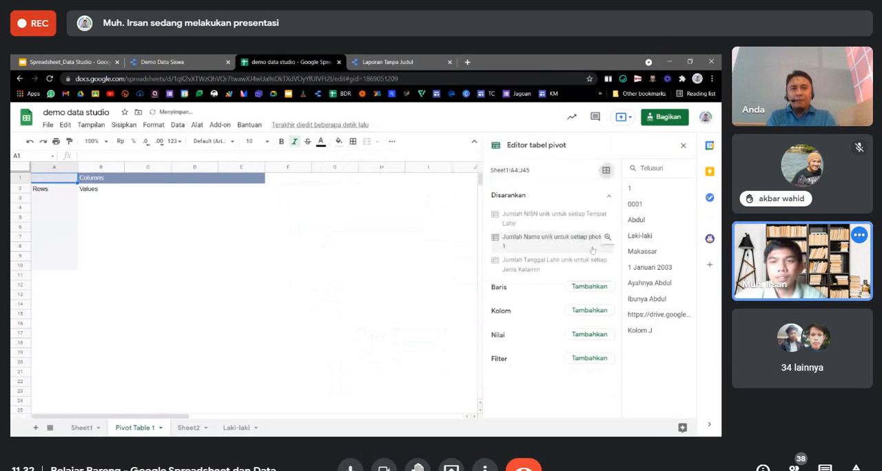
left_click(599, 286)
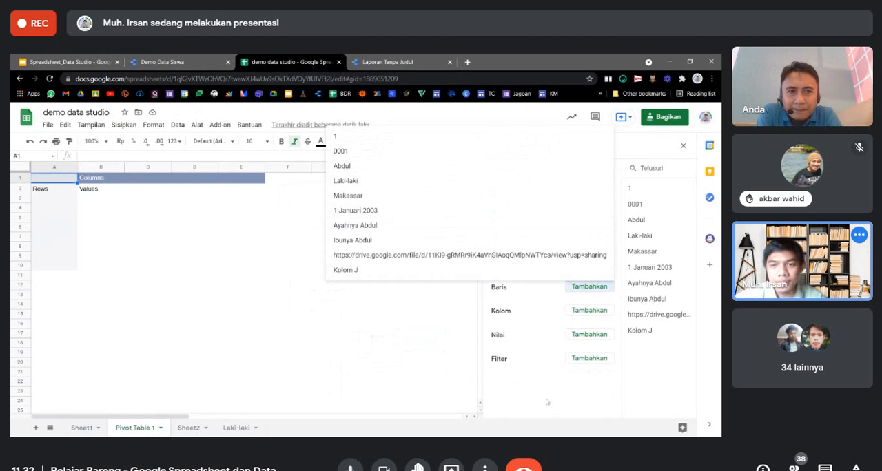
left_click(381, 276)
left_click(100, 178)
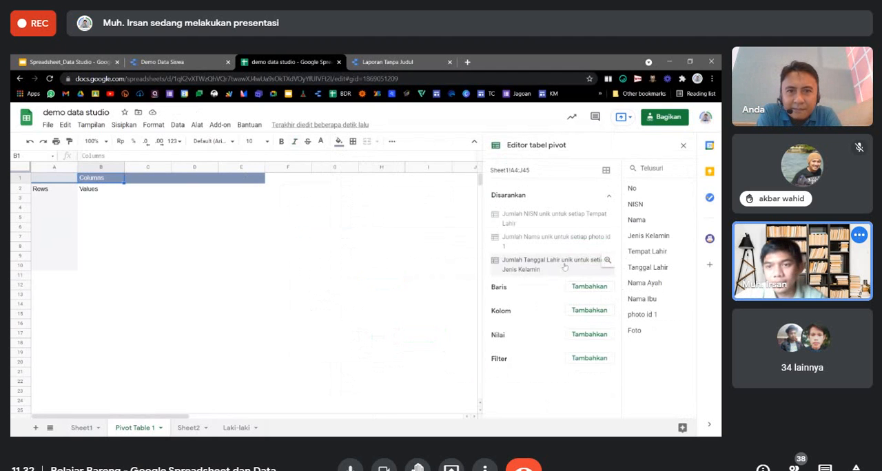
Add NISN and Nama as pivot table rows and turn off the totals for both.
left_click(587, 285)
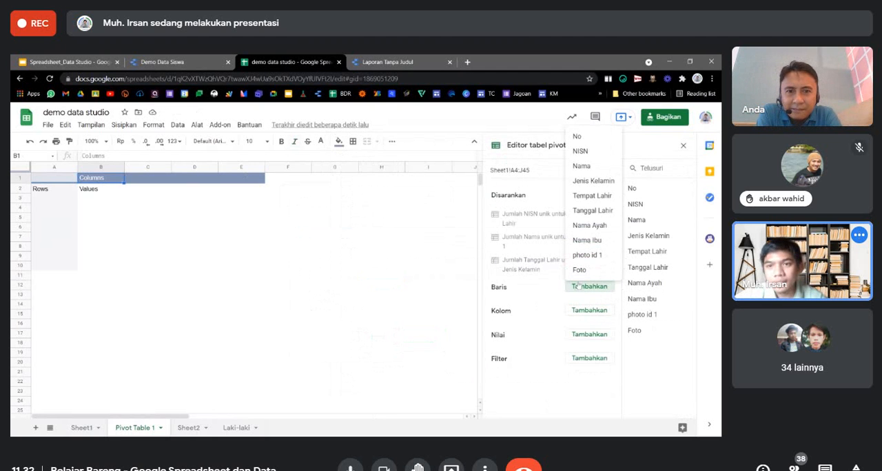
left_click(583, 150)
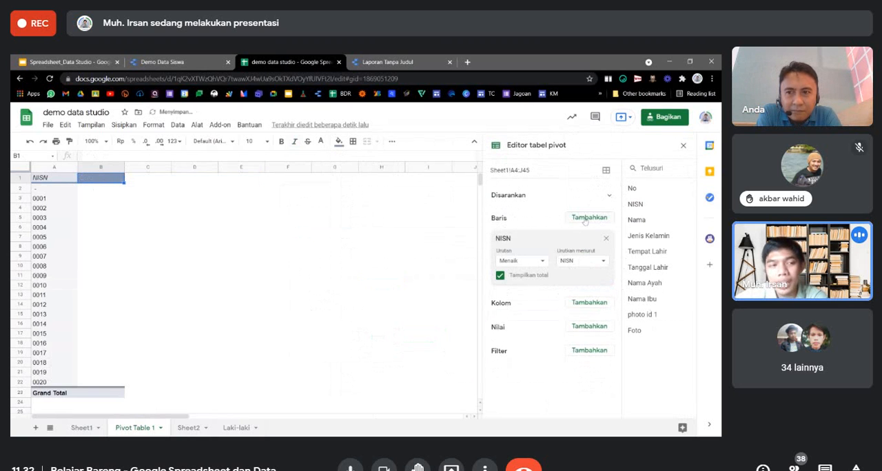
left_click(587, 218)
left_click(582, 248)
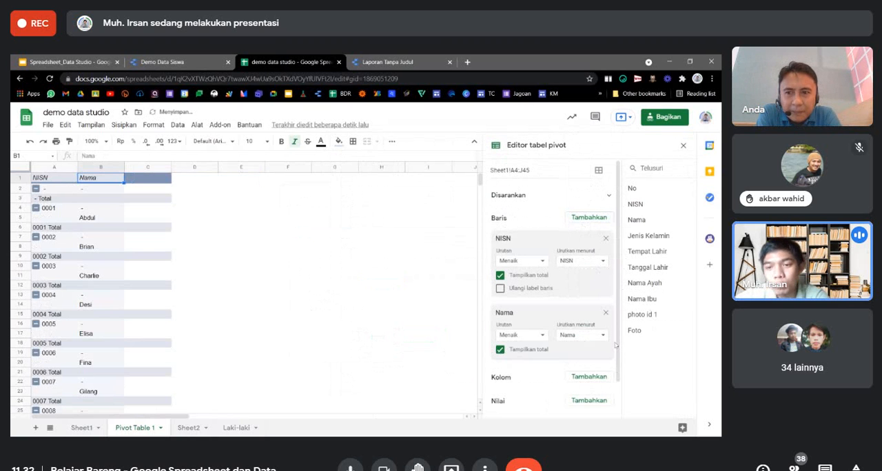
left_click(500, 350)
left_click(500, 274)
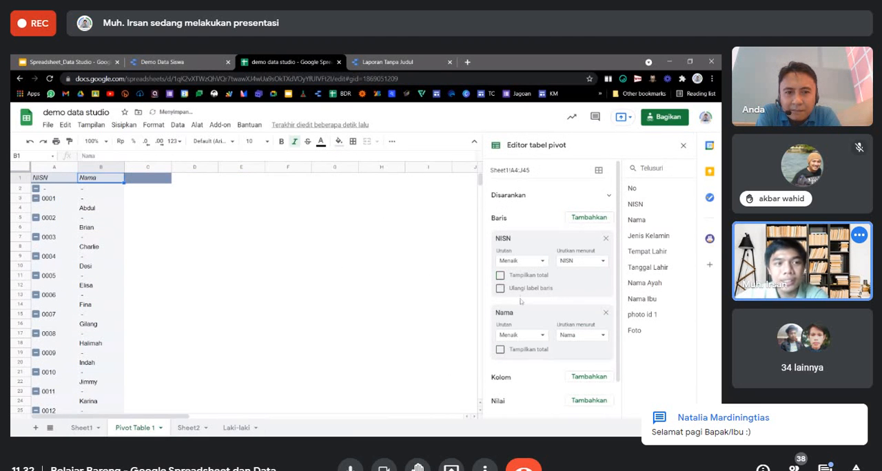
Add a Jenis Kelamin filter to the pivot table that shows only Laki-laki.
scroll(582, 357, "down", 1)
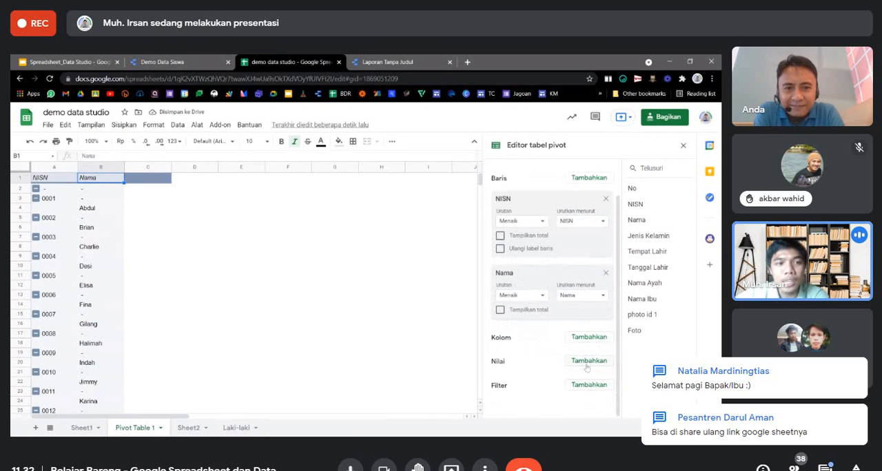
scroll(582, 358, "up", 1)
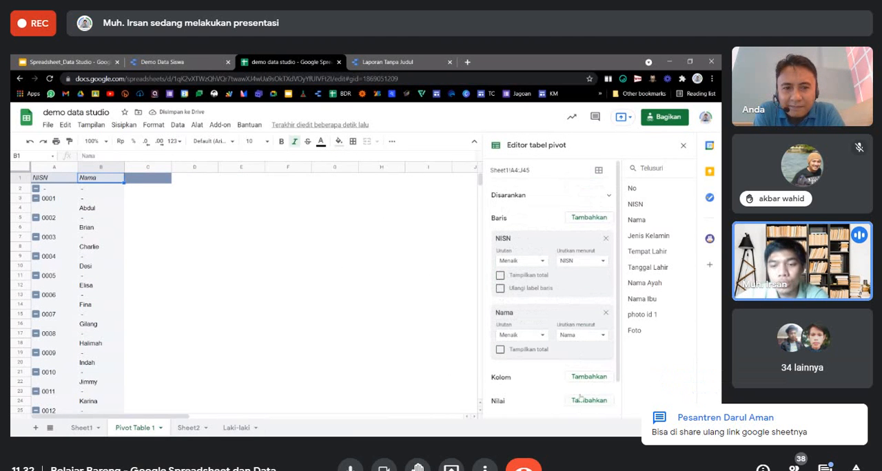
scroll(581, 398, "down", 1)
left_click(582, 385)
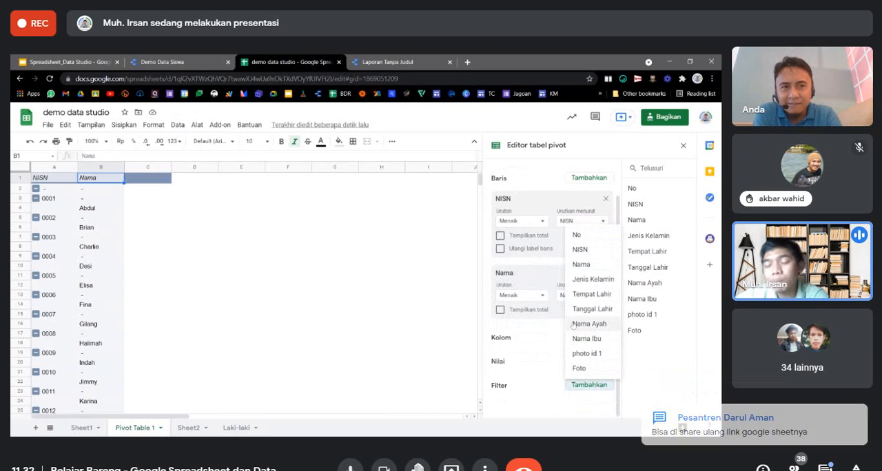
left_click(582, 280)
scroll(549, 403, "down", 1)
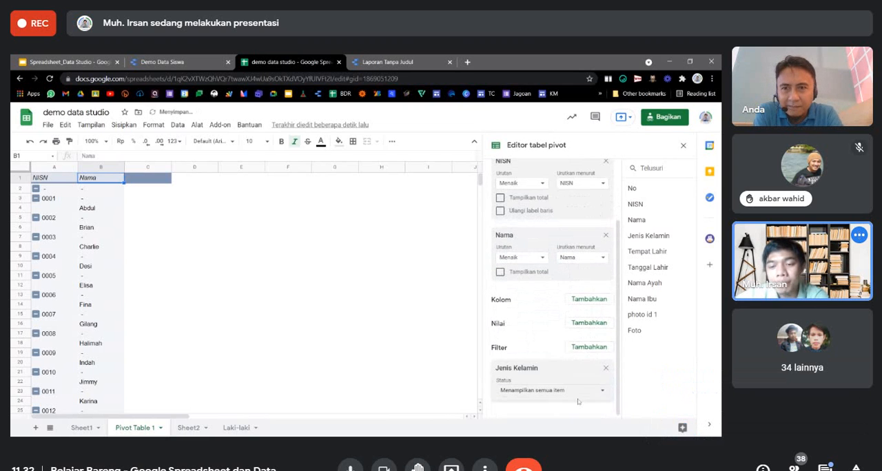
left_click(577, 392)
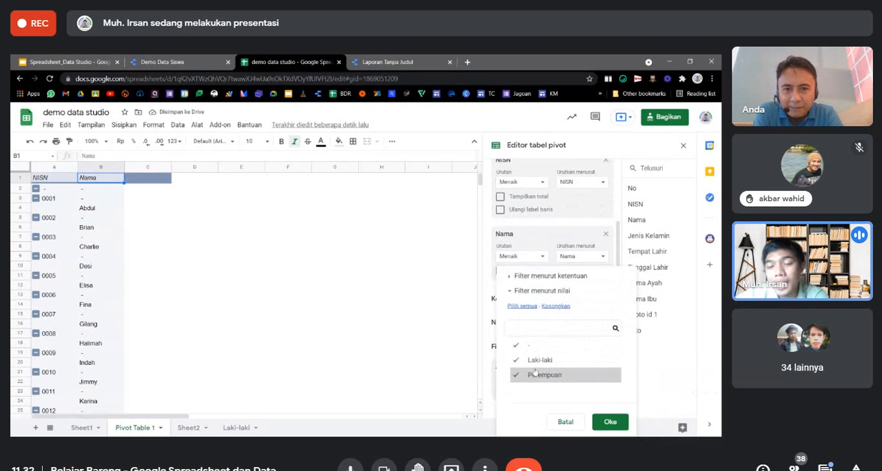
left_click(531, 344)
left_click(544, 375)
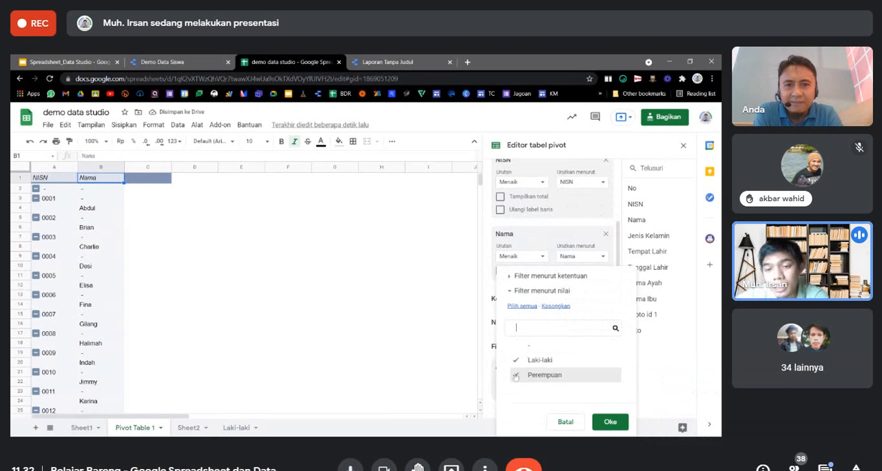
left_click(609, 422)
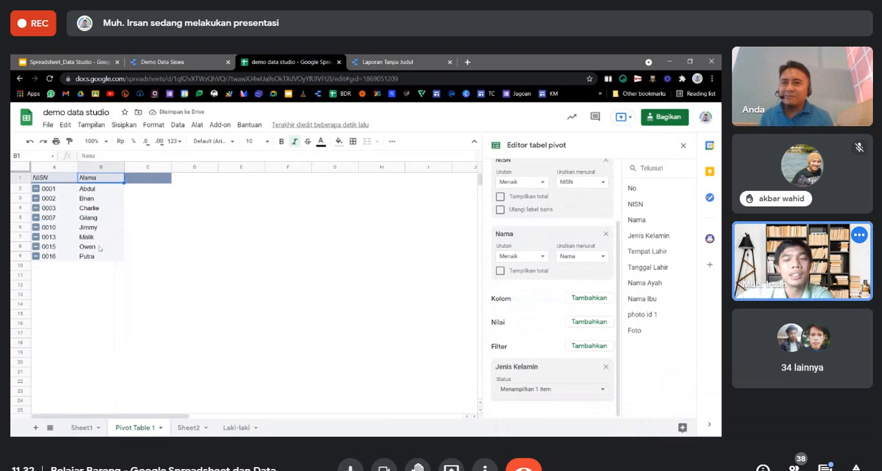
scroll(598, 233, "up", 2)
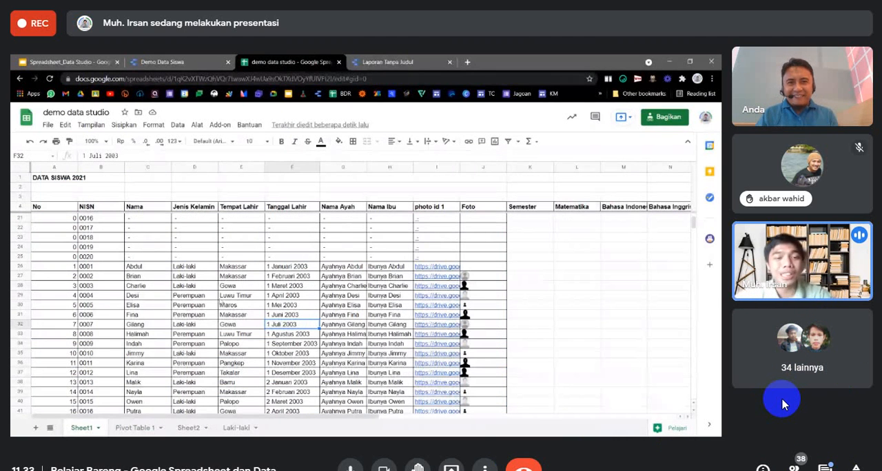
Look through the call's participant list and close it again.
left_click(296, 316)
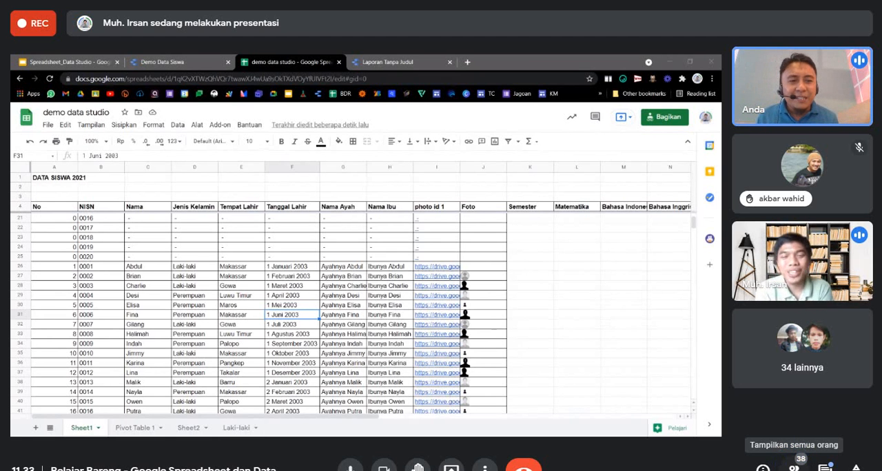
left_click(793, 466)
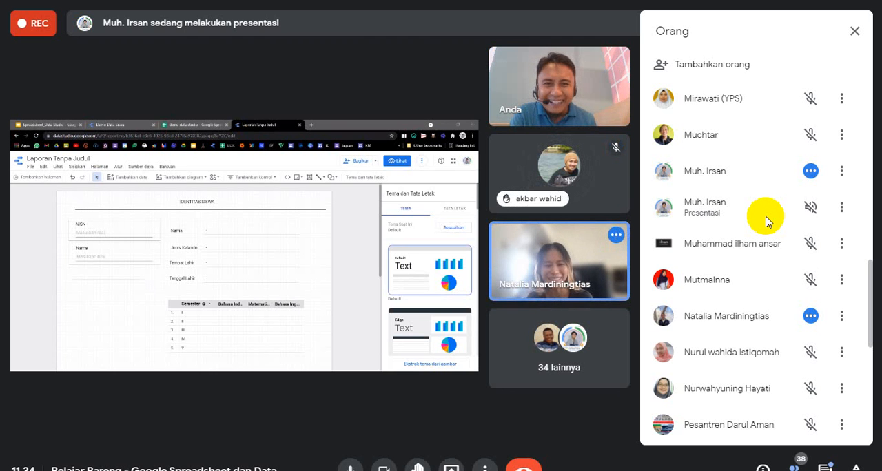
left_click(854, 32)
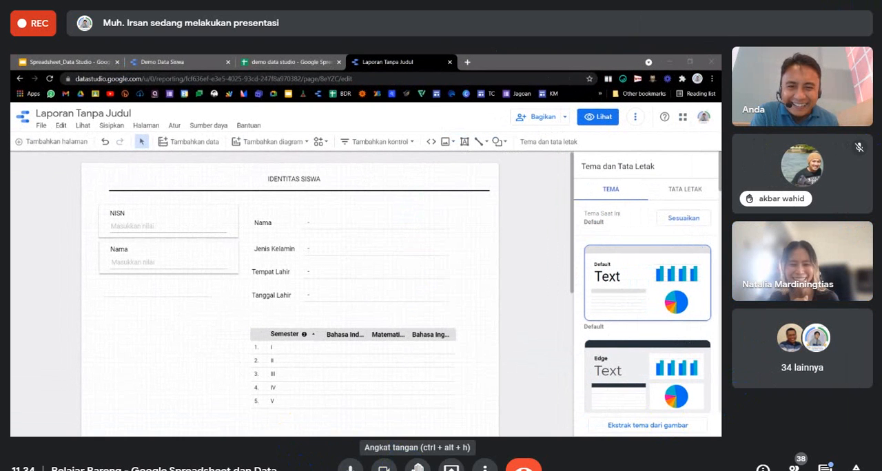
Change the call layout to Bersusun and unpin the shared presentation so that participants show as equal tiles.
left_click(485, 469)
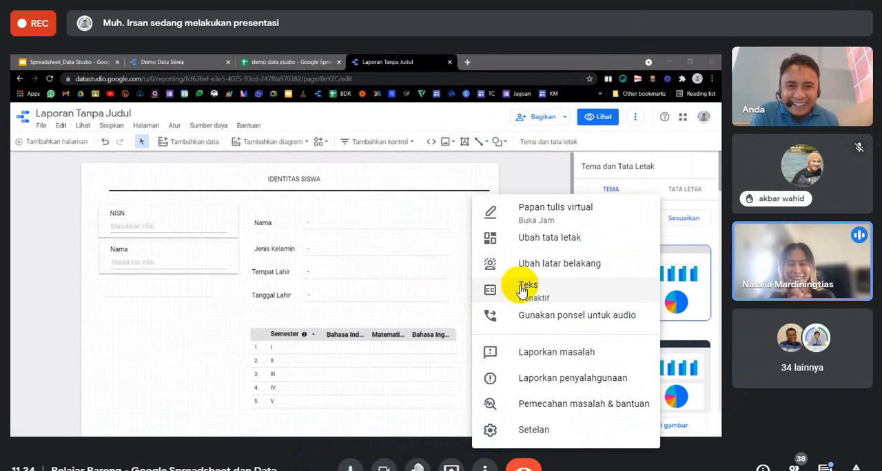
left_click(519, 235)
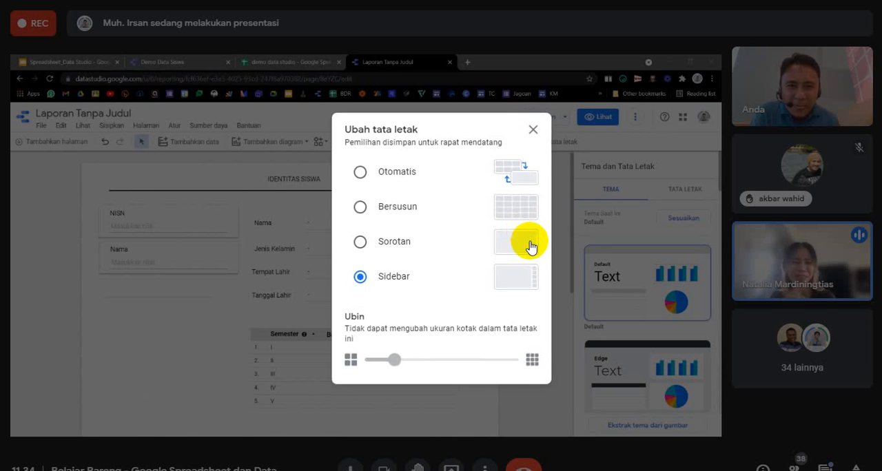
left_click(403, 207)
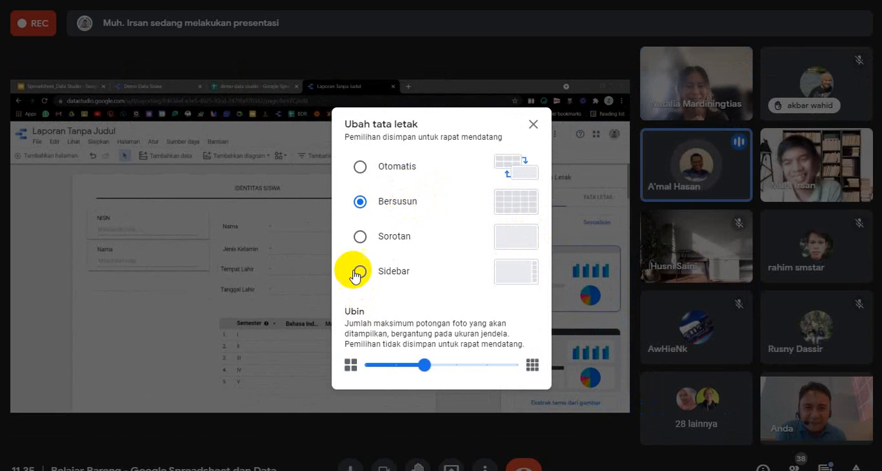
left_click(533, 125)
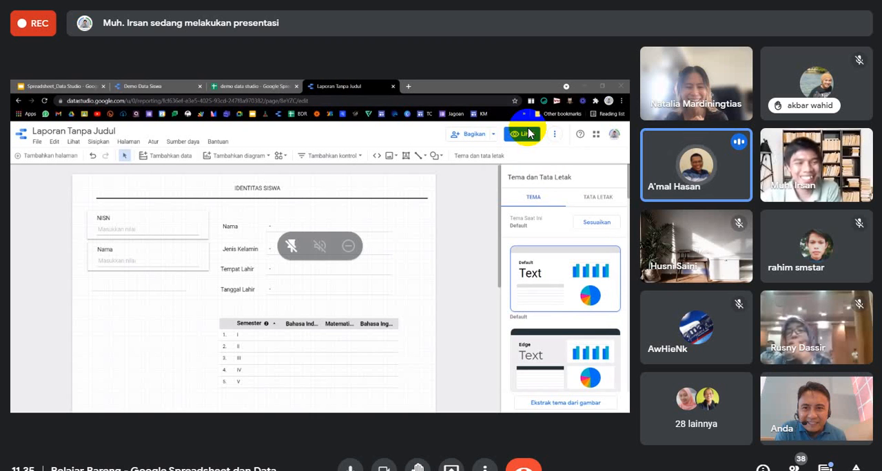
left_click(293, 246)
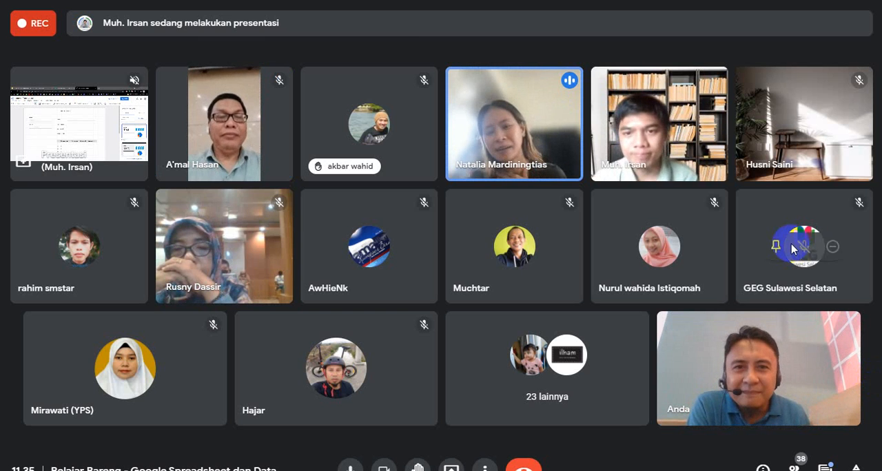
Pin the speaking participant's video as the large view in the call.
left_click(484, 125)
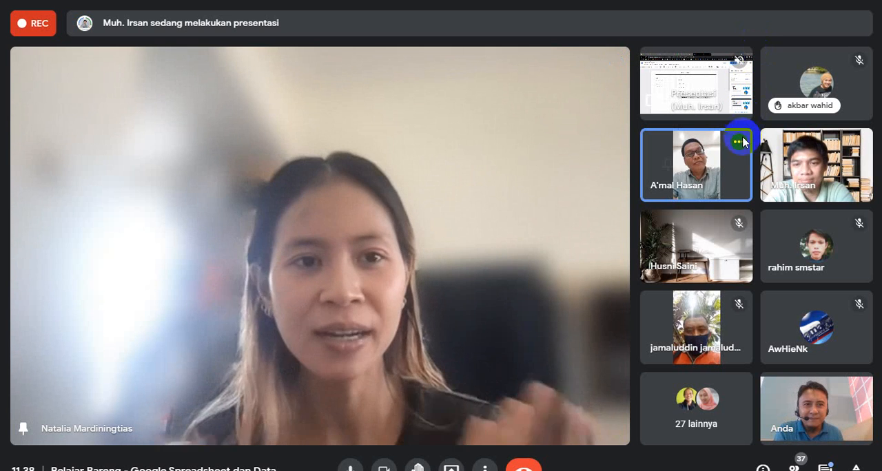
mouse_move(725, 158)
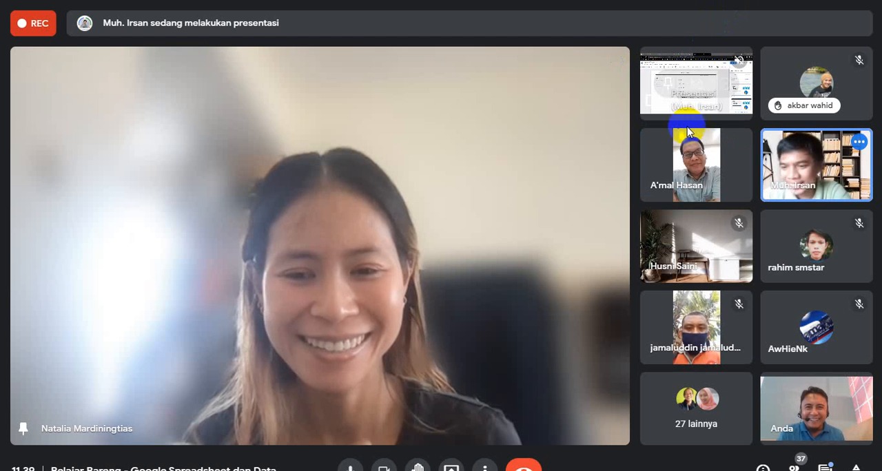
mouse_move(698, 172)
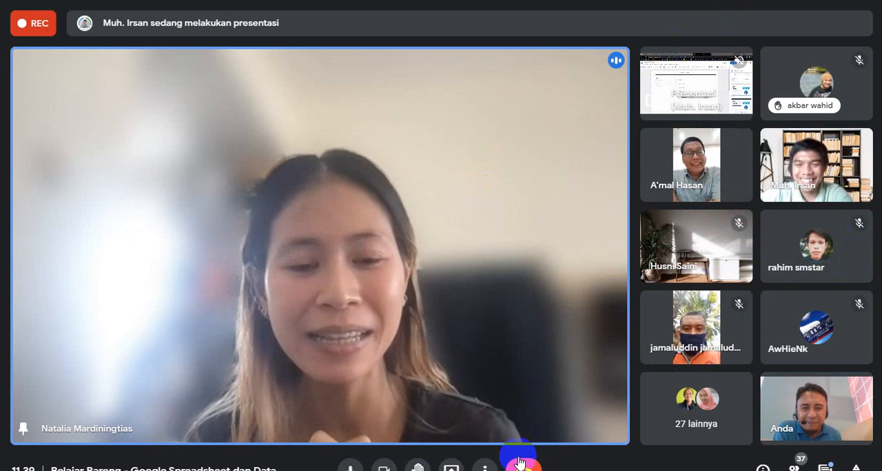
Return the call to the Bersusun layout after trying Sorotan, and unpin the enlarged participant's video.
left_click(485, 469)
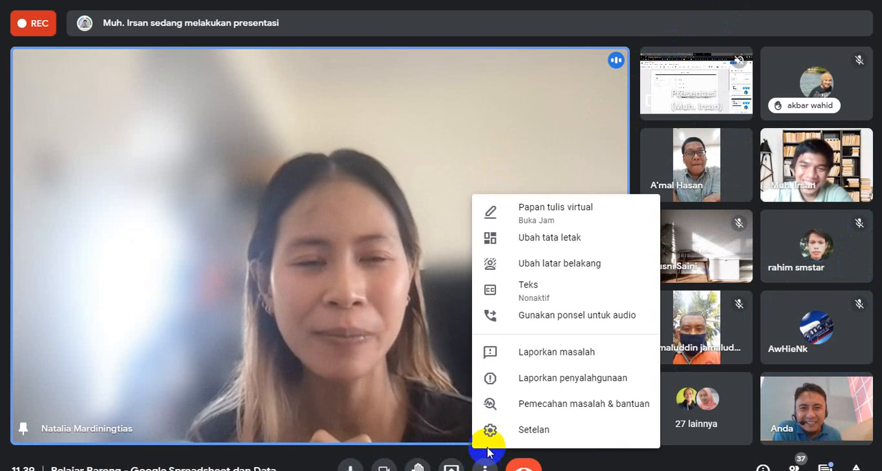
left_click(581, 240)
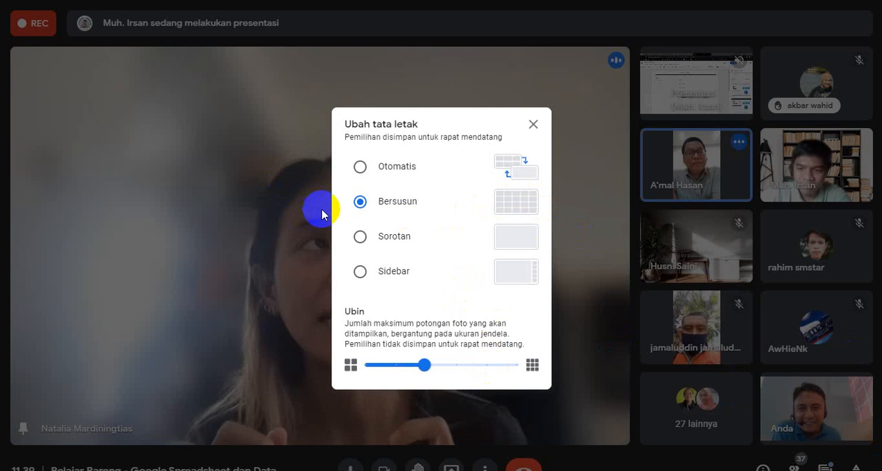
left_click(363, 238)
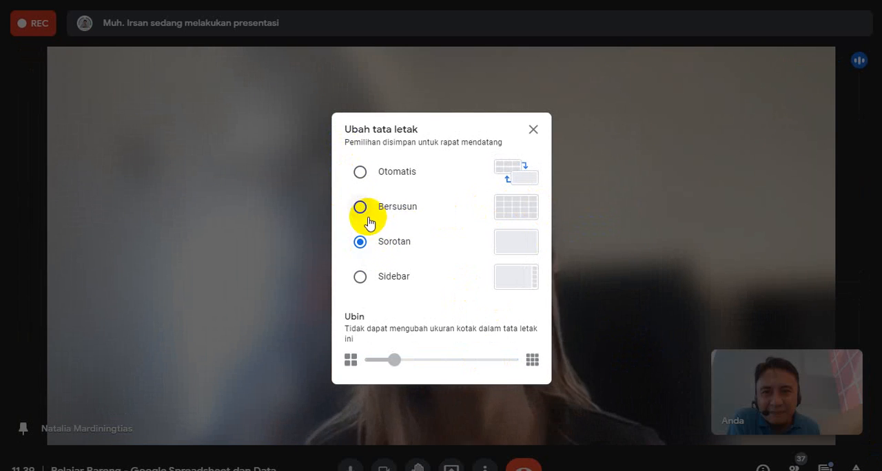
left_click(365, 208)
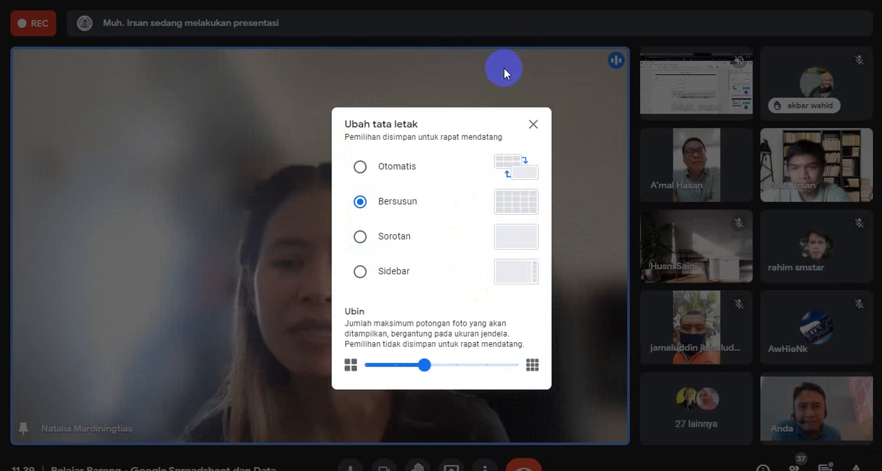
left_click(531, 123)
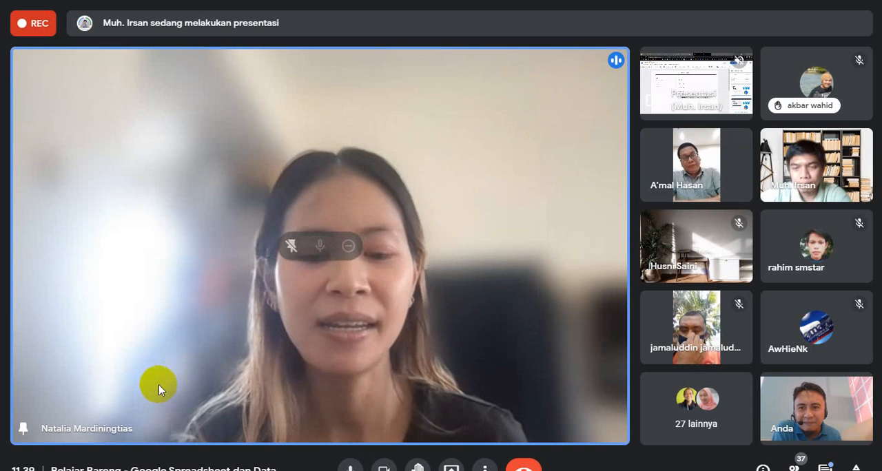
left_click(290, 246)
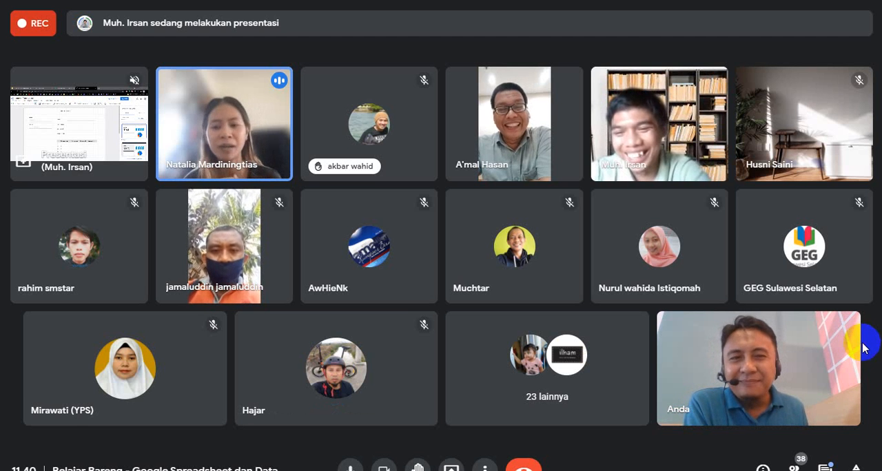
mouse_move(737, 343)
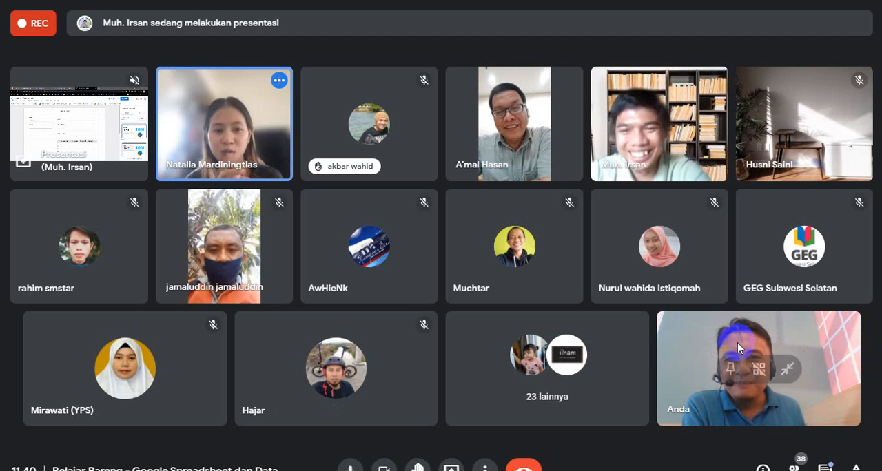
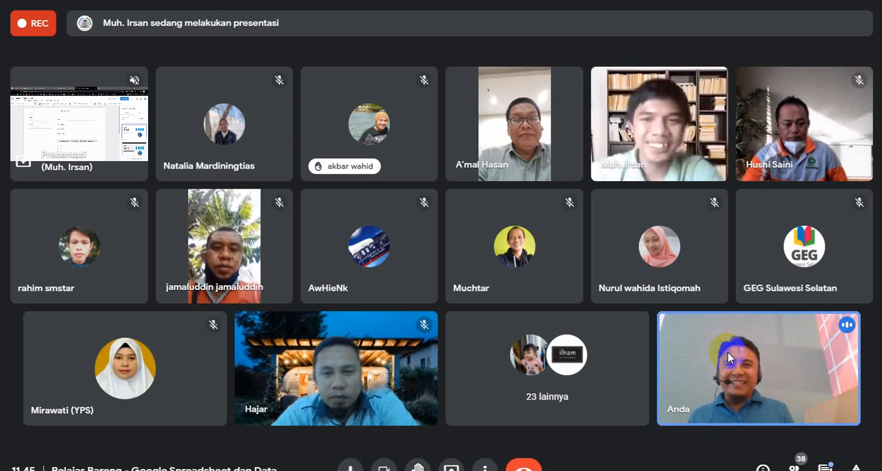
Pin the speaking participant's video as the large view in the call and unpin it again.
mouse_move(644, 292)
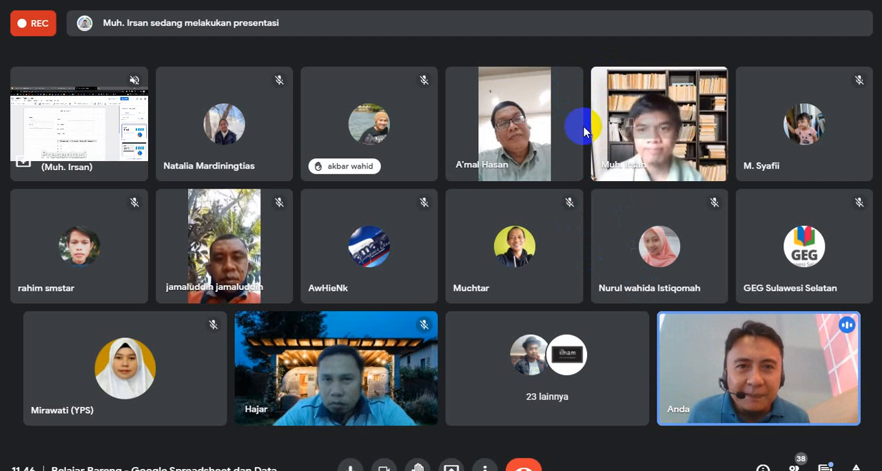
left_click(487, 126)
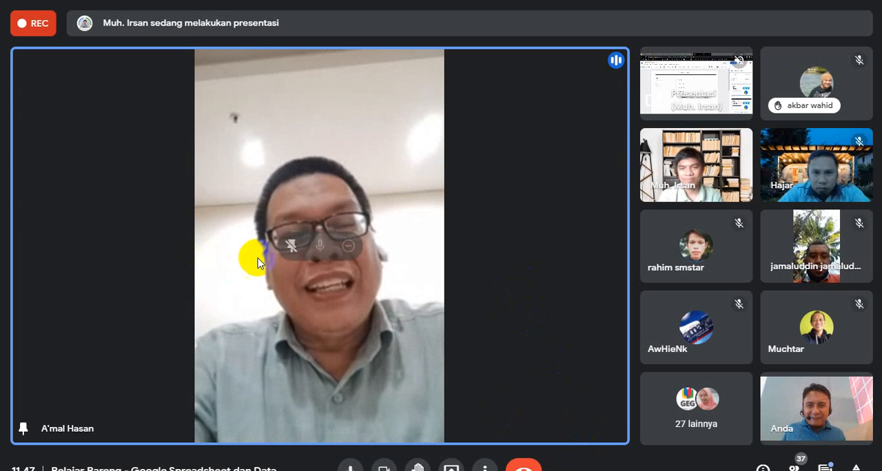
left_click(294, 255)
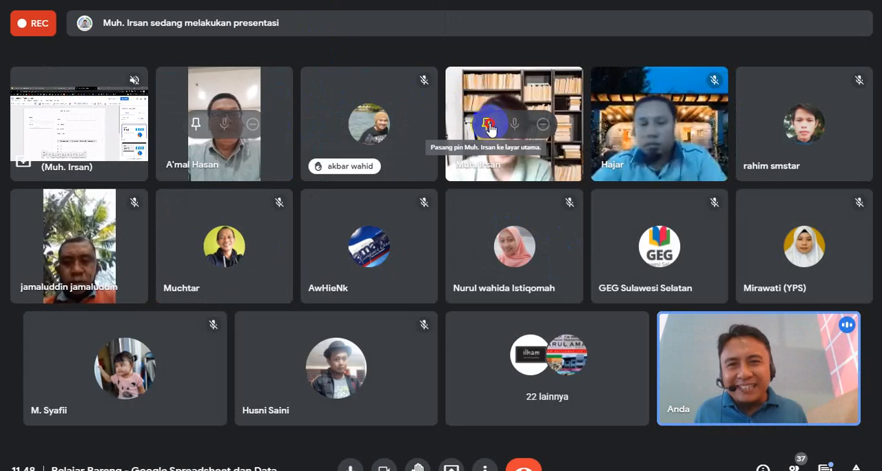
Pin the presenter's camera video as the large view and dismiss the WhatsApp notification.
left_click(486, 124)
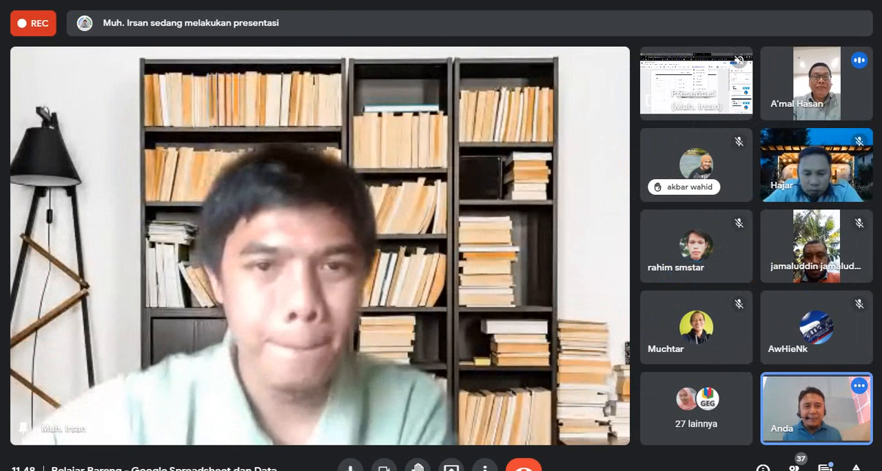
key("super")
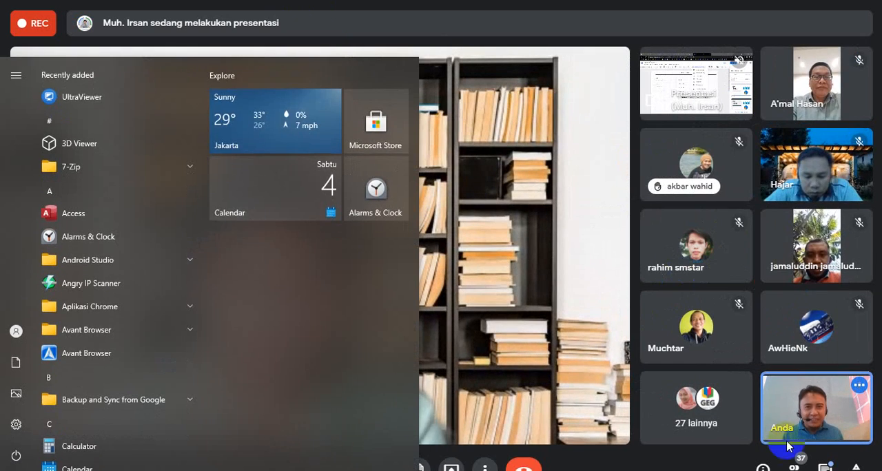
left_click(486, 7)
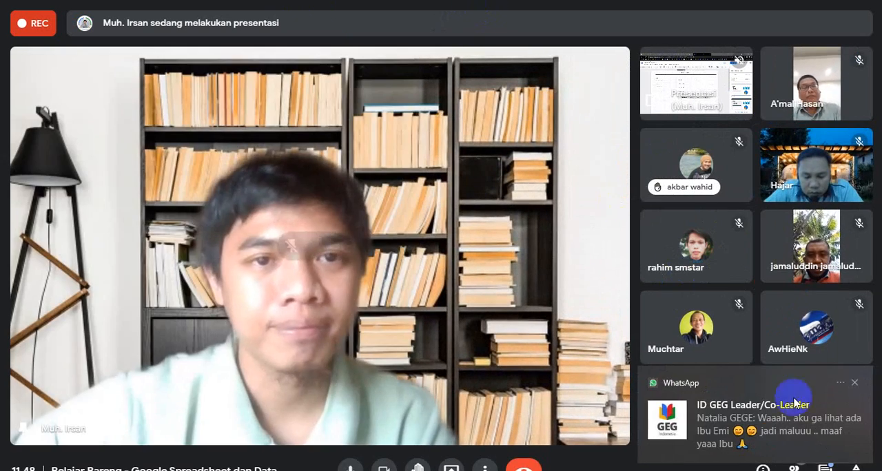
left_click(854, 382)
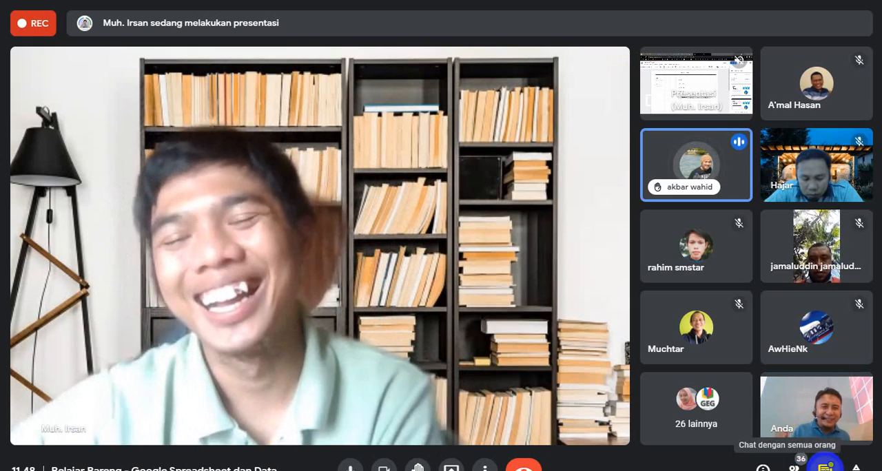
Read through the recent messages in the call chat and close the chat again.
left_click(825, 465)
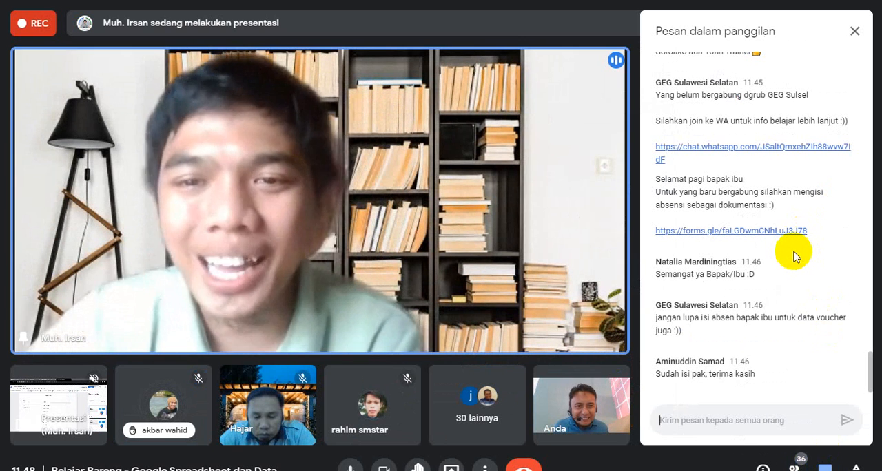
scroll(752, 216, "up", 1)
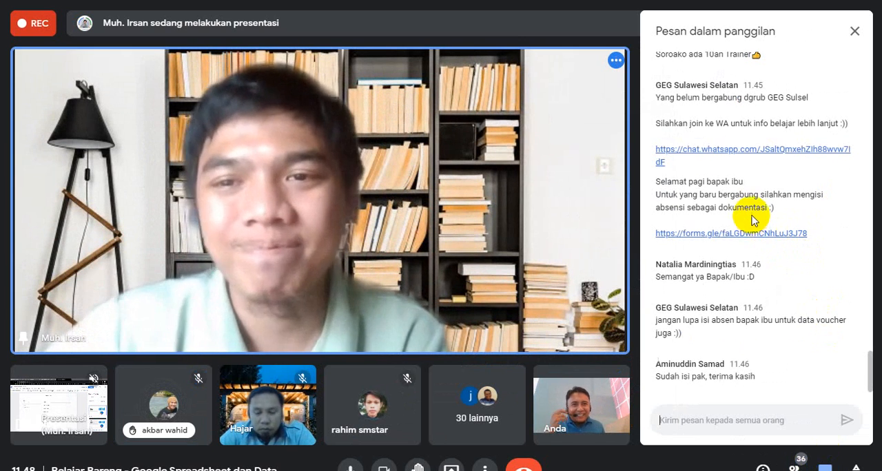
scroll(751, 219, "up", 5)
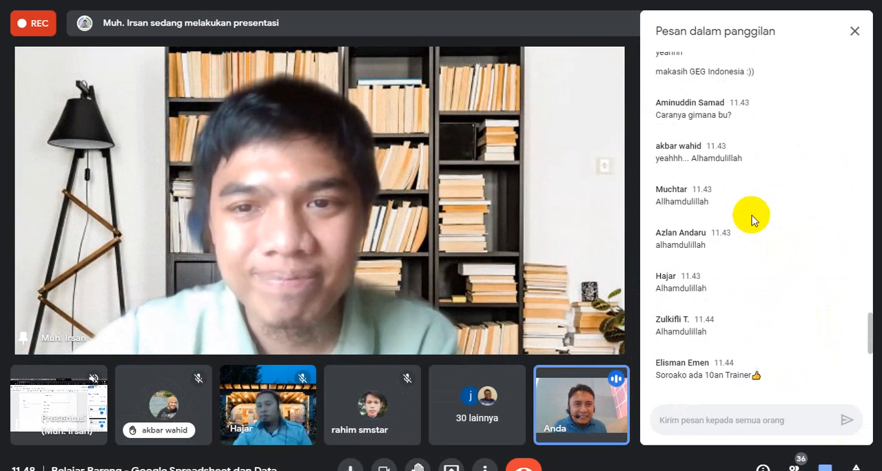
scroll(752, 219, "up", 2)
scroll(749, 219, "down", 7)
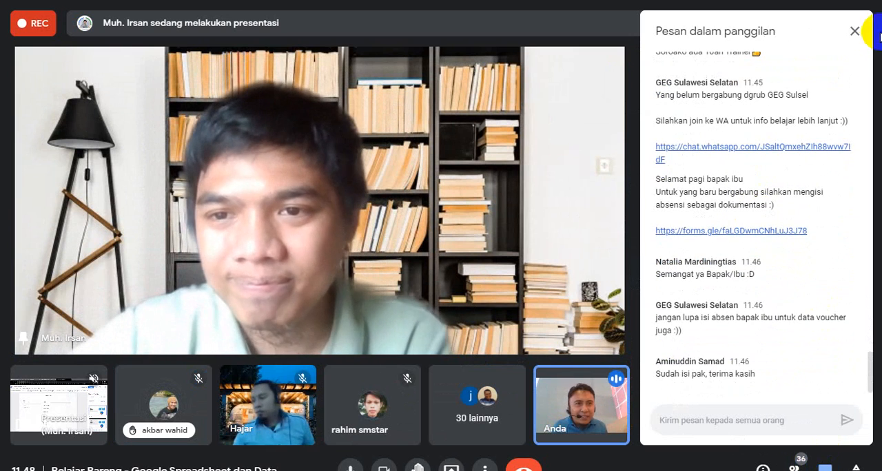
left_click(854, 32)
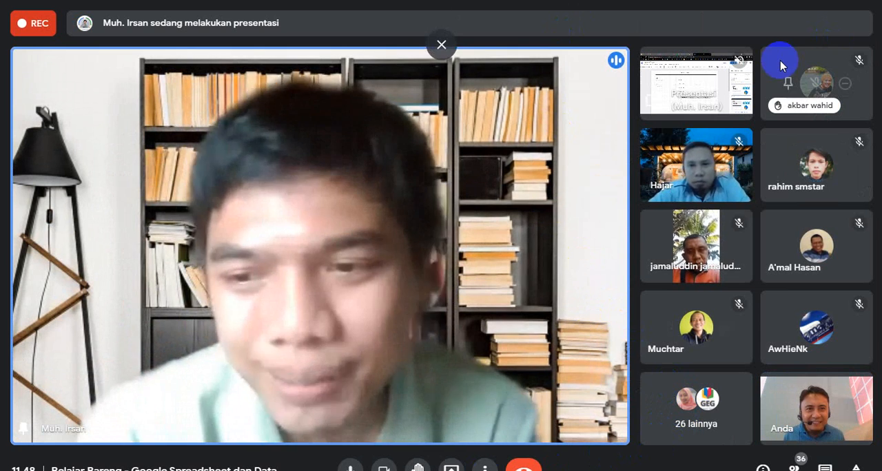
Pin the shared presentation as the large view and switch the pin back to the presenter's camera video.
left_click(667, 84)
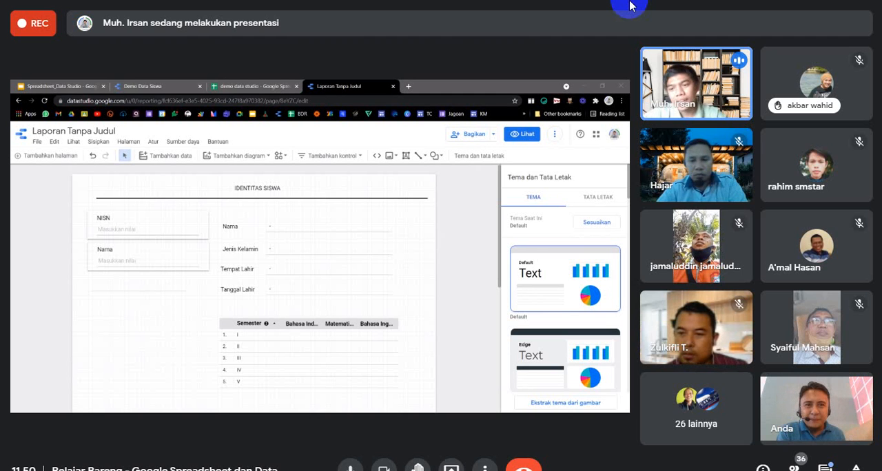
mouse_move(836, 424)
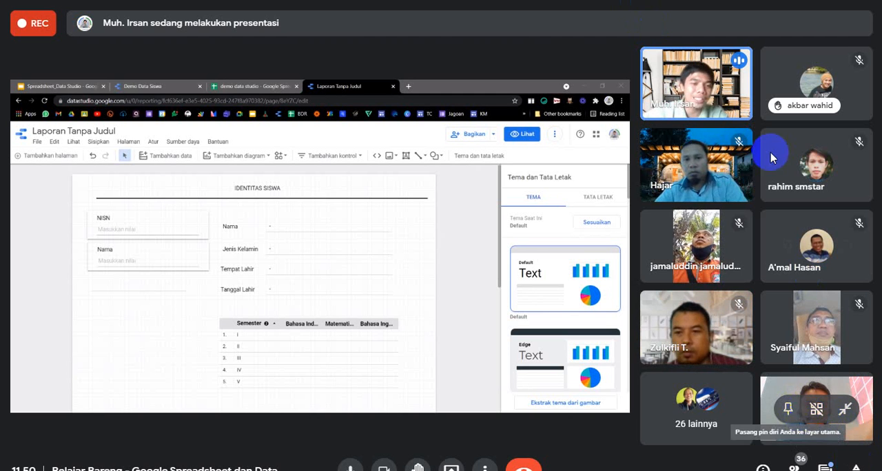
mouse_move(713, 86)
left_click(677, 92)
left_click(676, 90)
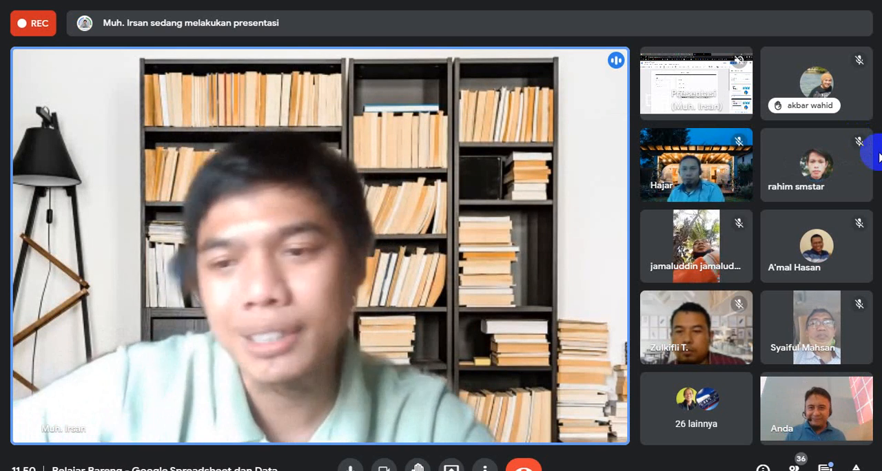
Unpin the presenter's enlarged camera video to return the call to participant tiles.
mouse_move(698, 94)
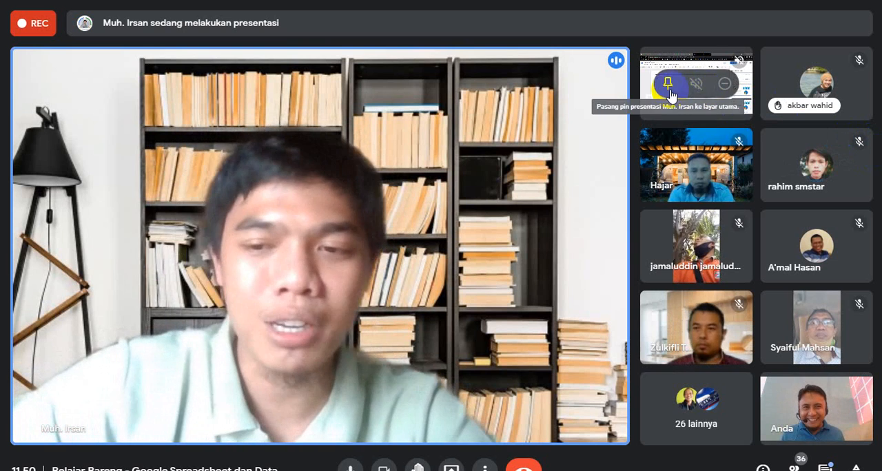
mouse_move(295, 219)
left_click(288, 248)
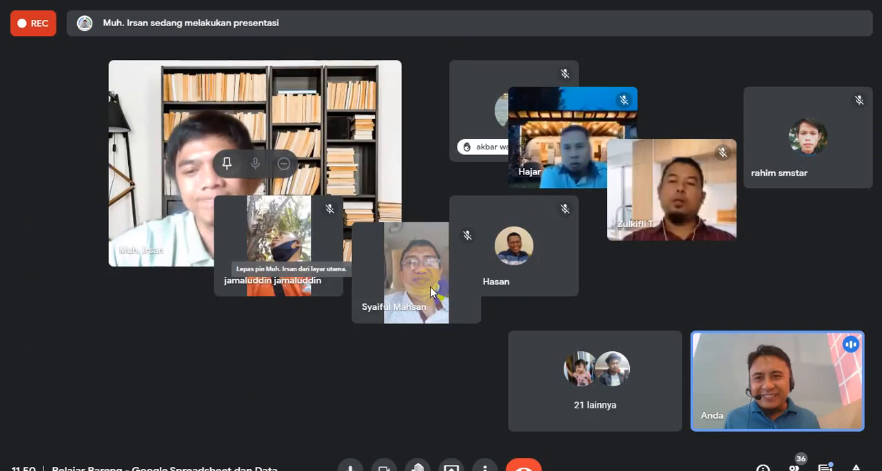